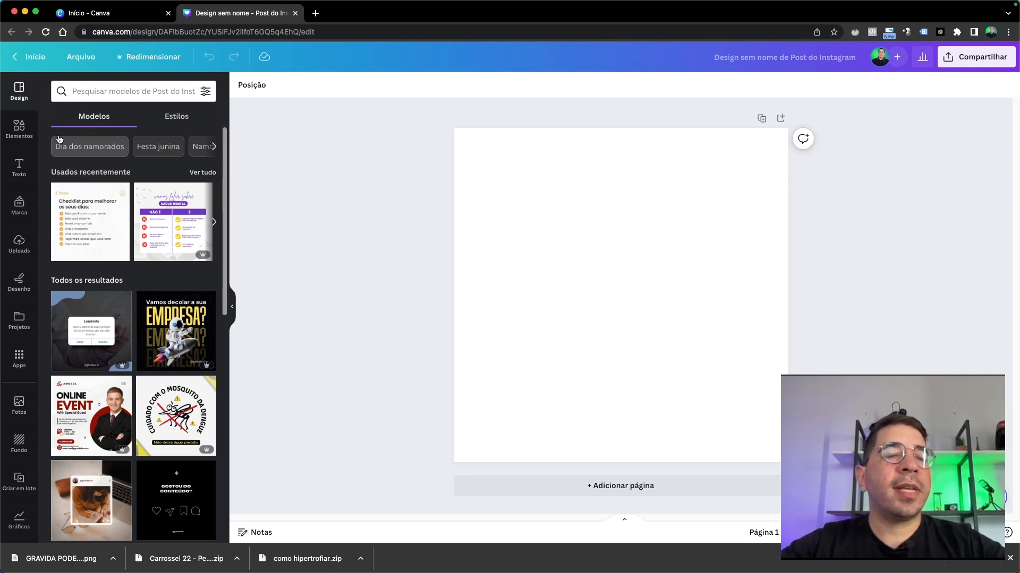
# Open the Pinterest and Behance websites in separate new browser tabs
pyautogui.click(320, 14)
pyautogui.write('pin')
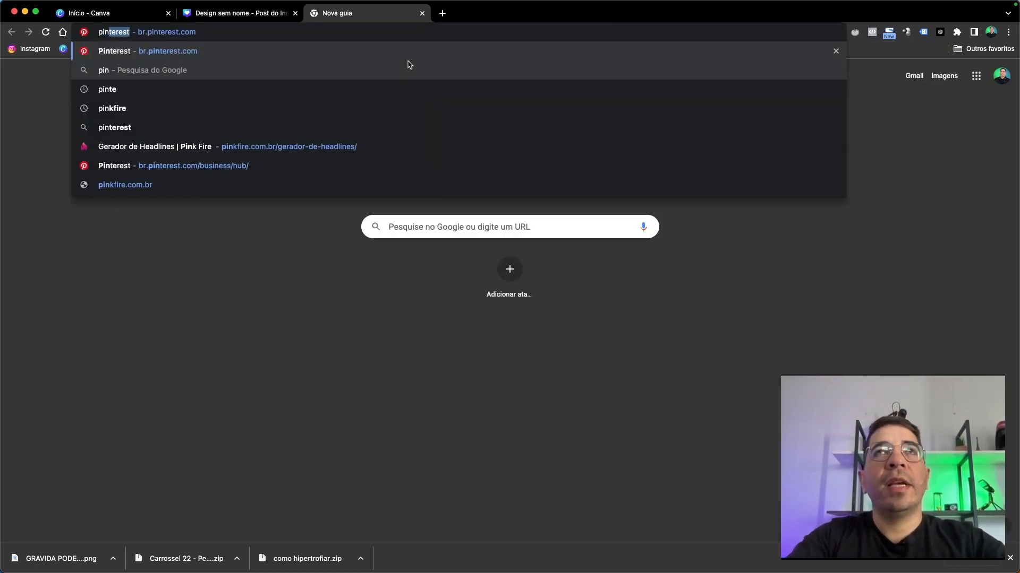
pyautogui.click(396, 50)
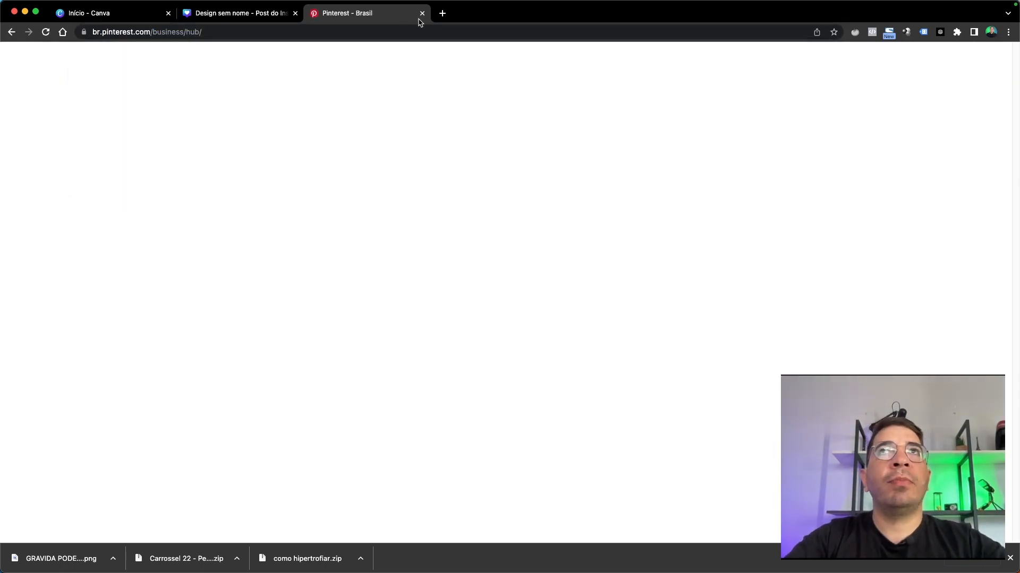
pyautogui.click(442, 15)
pyautogui.write('behan')
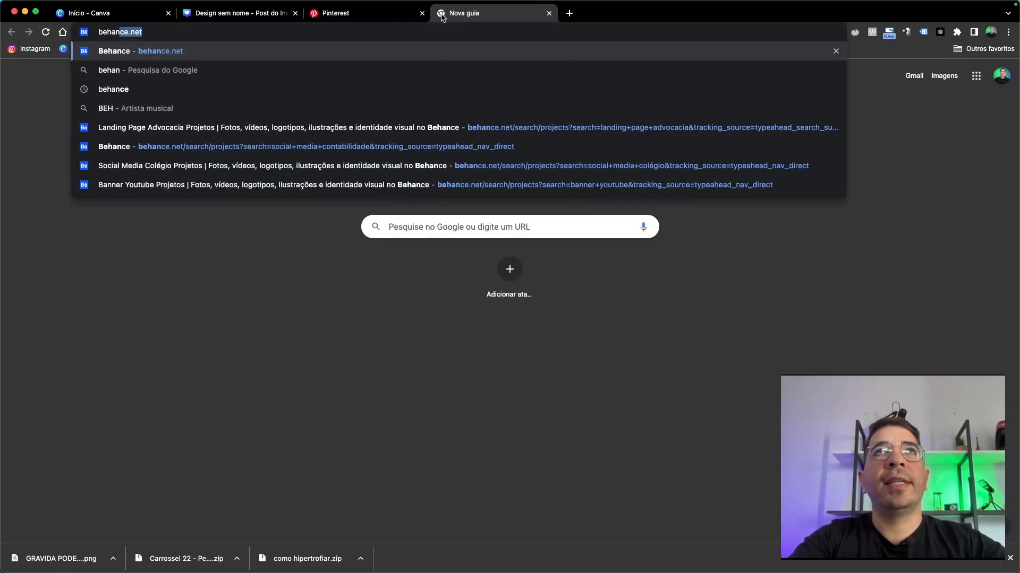
pyautogui.press('Return')
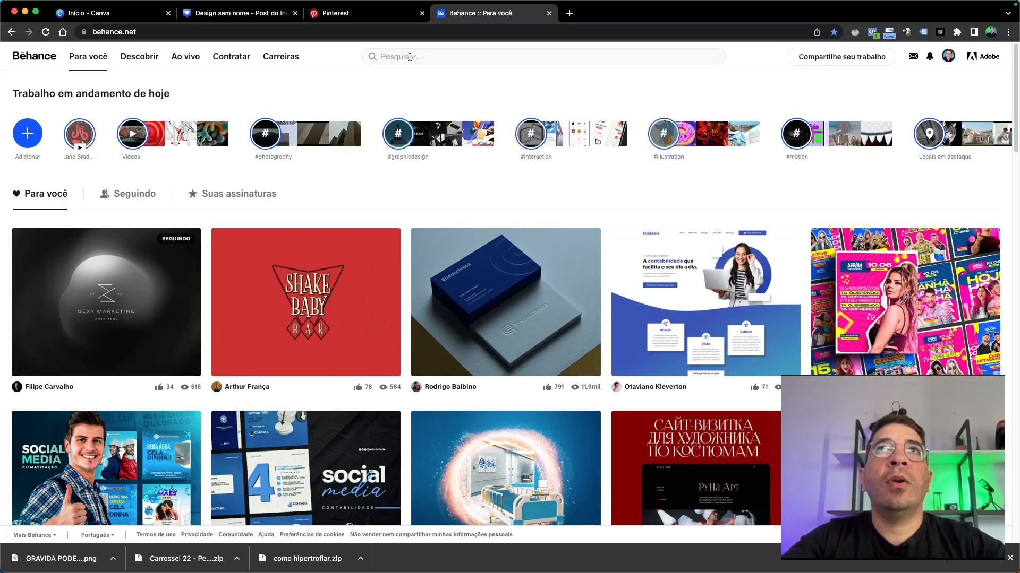
# Search Behance for "social media dia dos namorados"
pyautogui.click(410, 57)
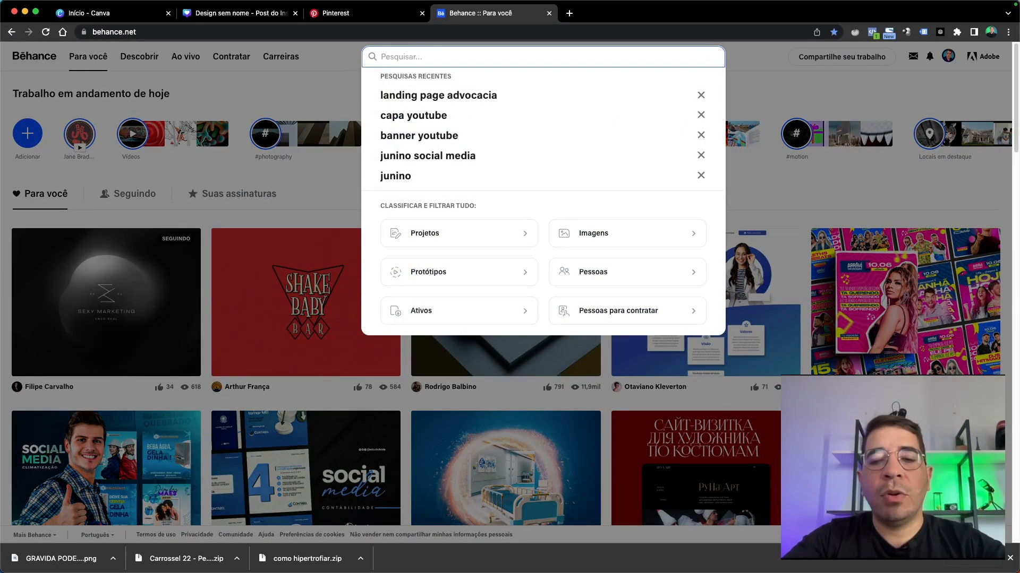
pyautogui.write('social')
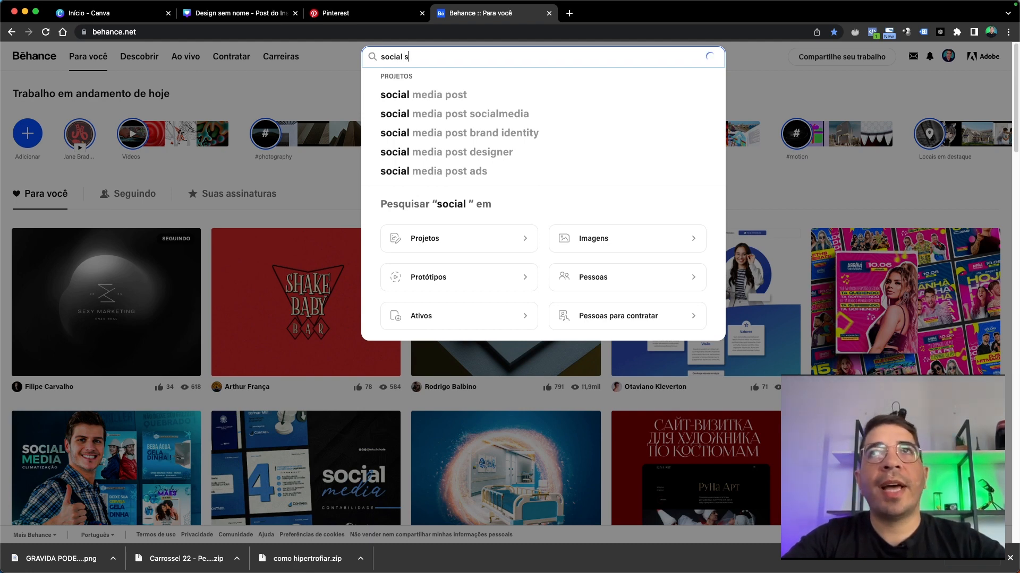
pyautogui.write('so')
pyautogui.press('BackSpace')
pyautogui.press('BackSpace')
pyautogui.write('me')
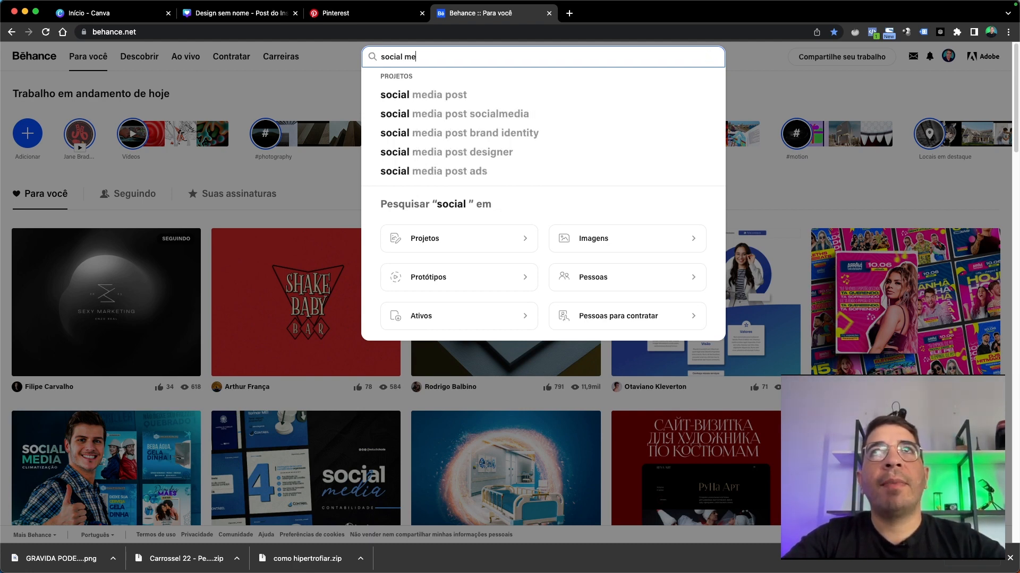
pyautogui.write('deia')
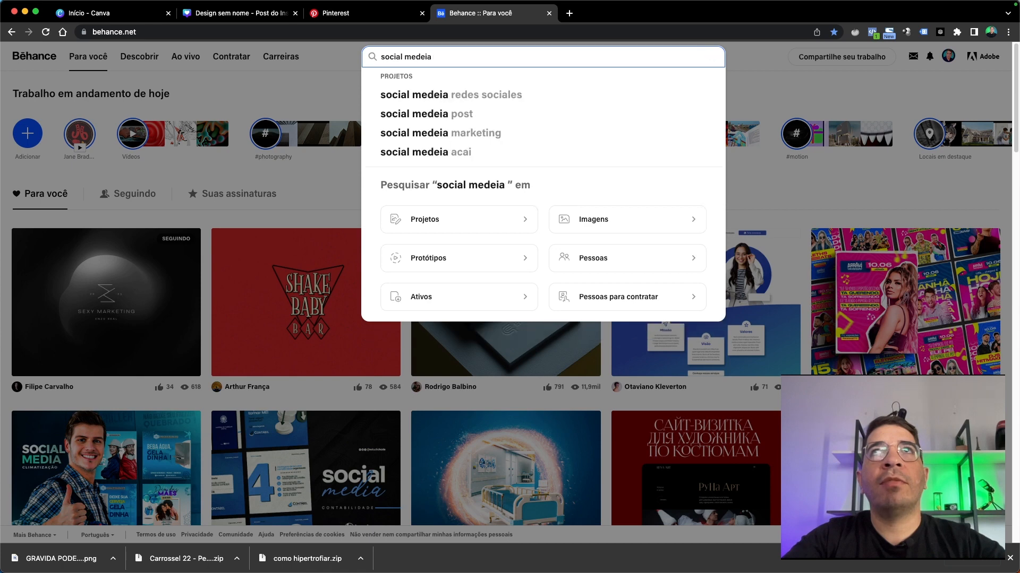
pyautogui.press('BackSpace')
pyautogui.press('BackSpace')
pyautogui.press('BackSpace')
pyautogui.press('BackSpace')
pyautogui.write('ia d')
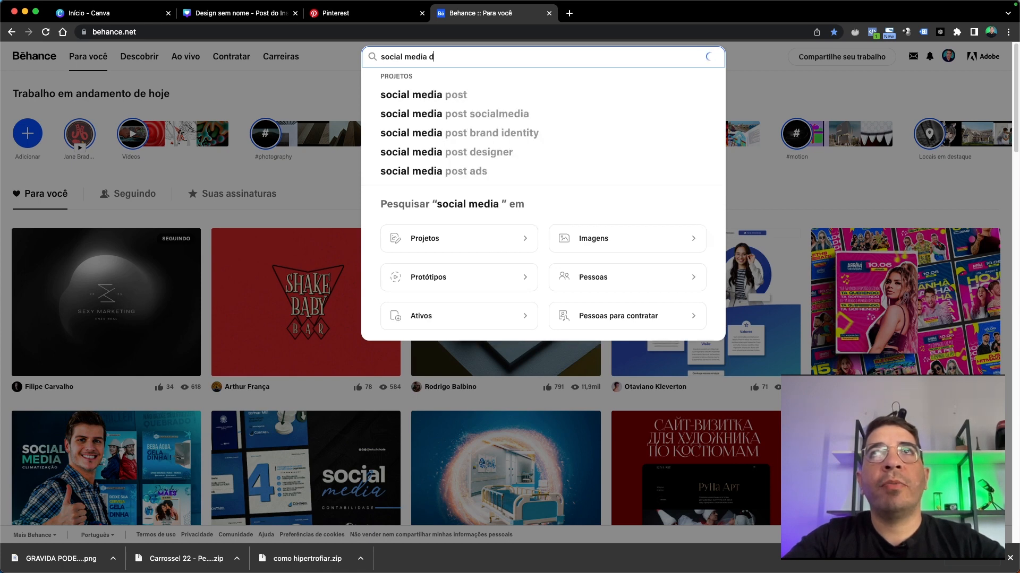
pyautogui.write('ia dos n')
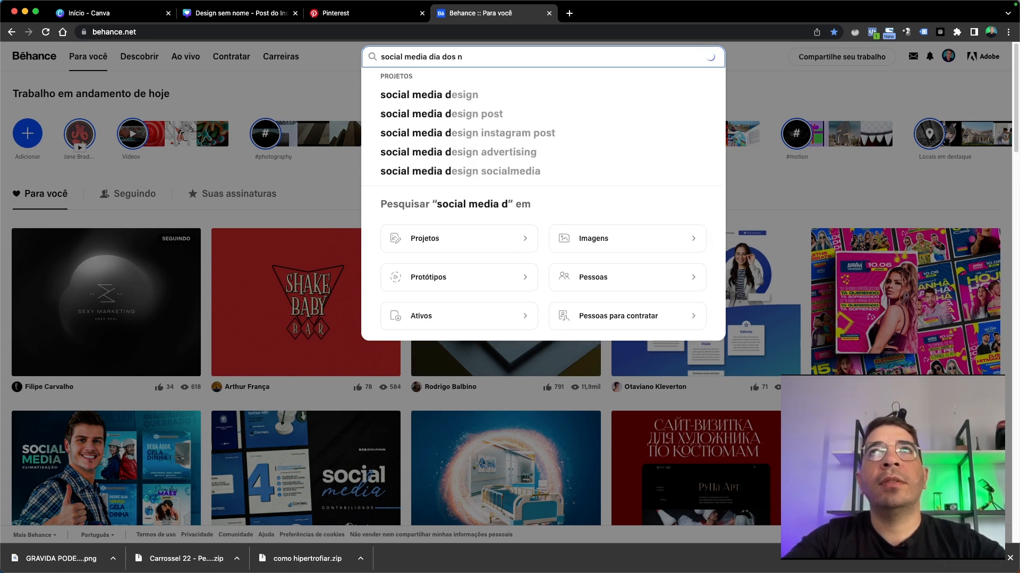
# Switch to Pinterest and search it for "social media dia dos namorados"
pyautogui.click(338, 12)
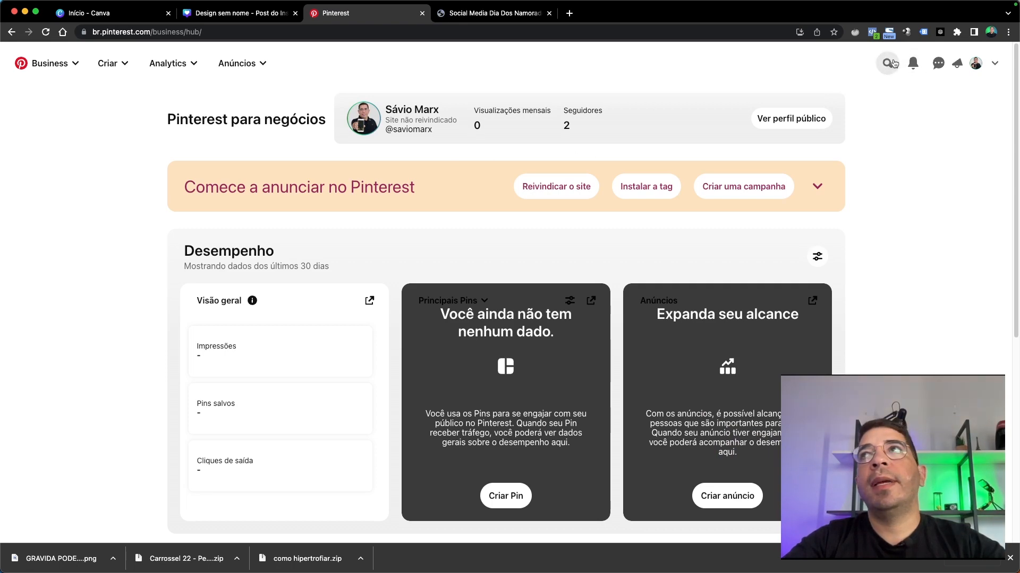
pyautogui.click(894, 63)
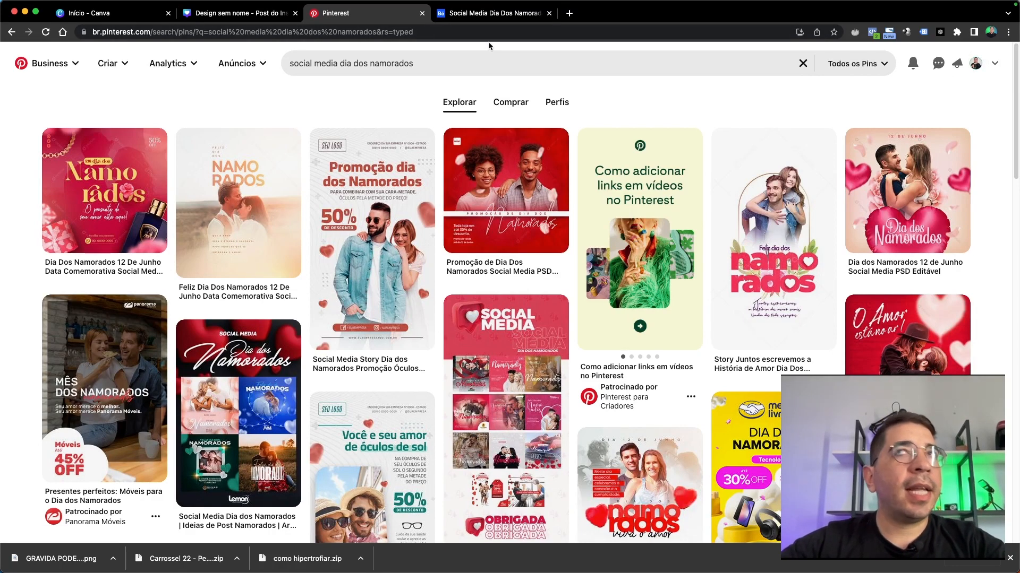
# Open ChatGPT in a new tab and ask GPT-4 for a brief, creative, non-cliché Dia dos Namorados Instagram copy for a women's cosmetics store
pyautogui.click(569, 24)
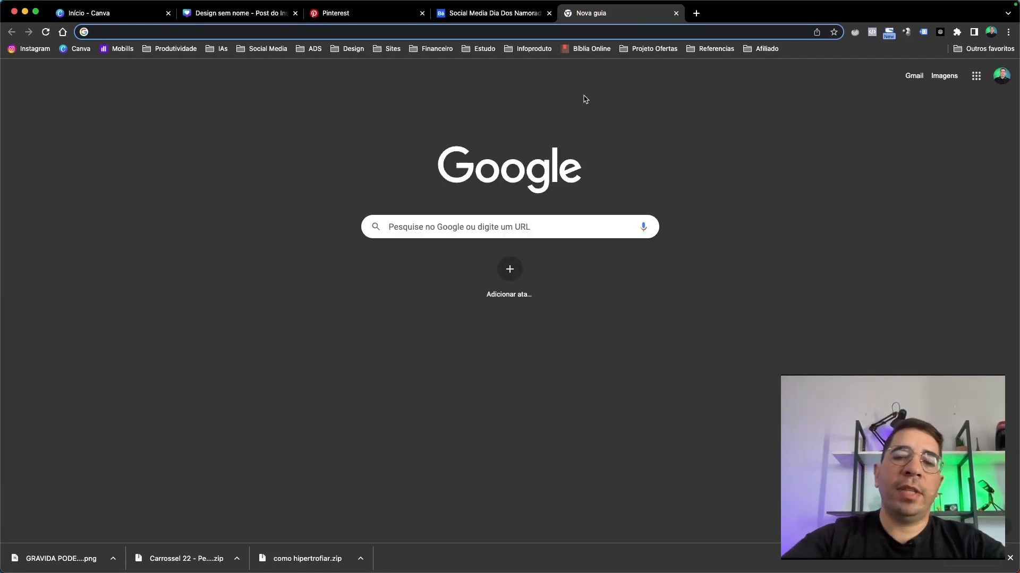
pyautogui.write('chat')
pyautogui.press('Return')
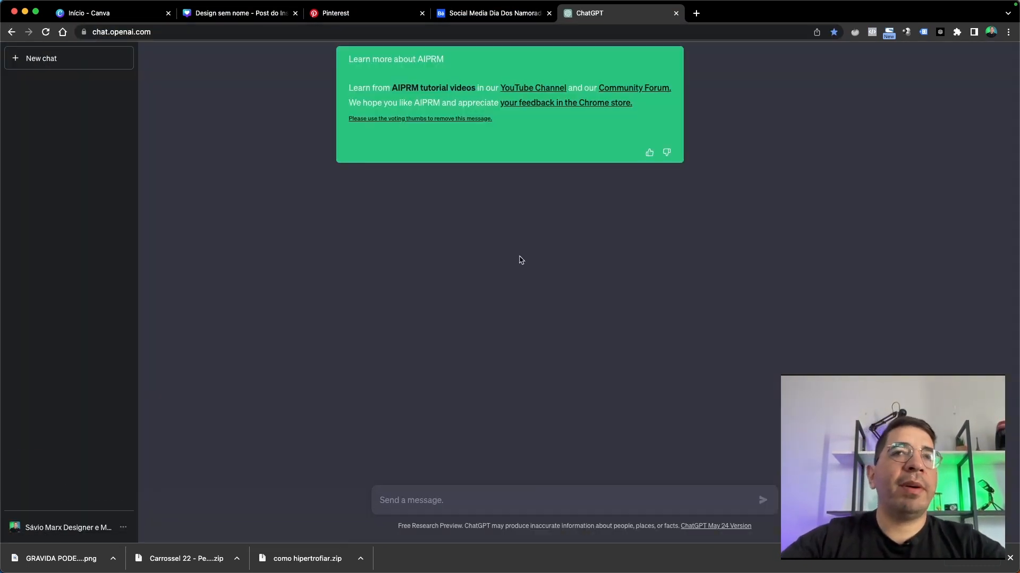
pyautogui.click(650, 154)
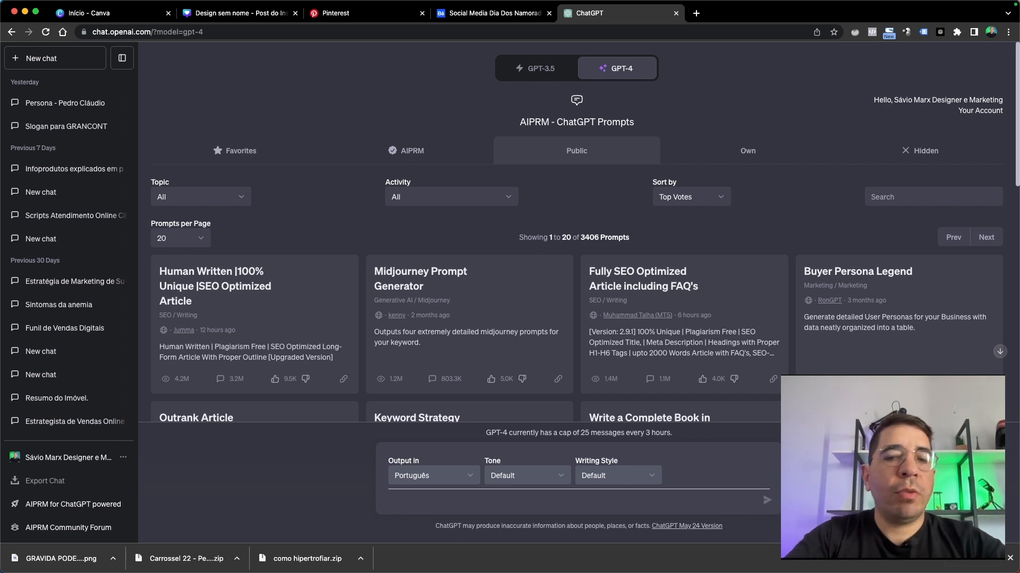
pyautogui.write('E')
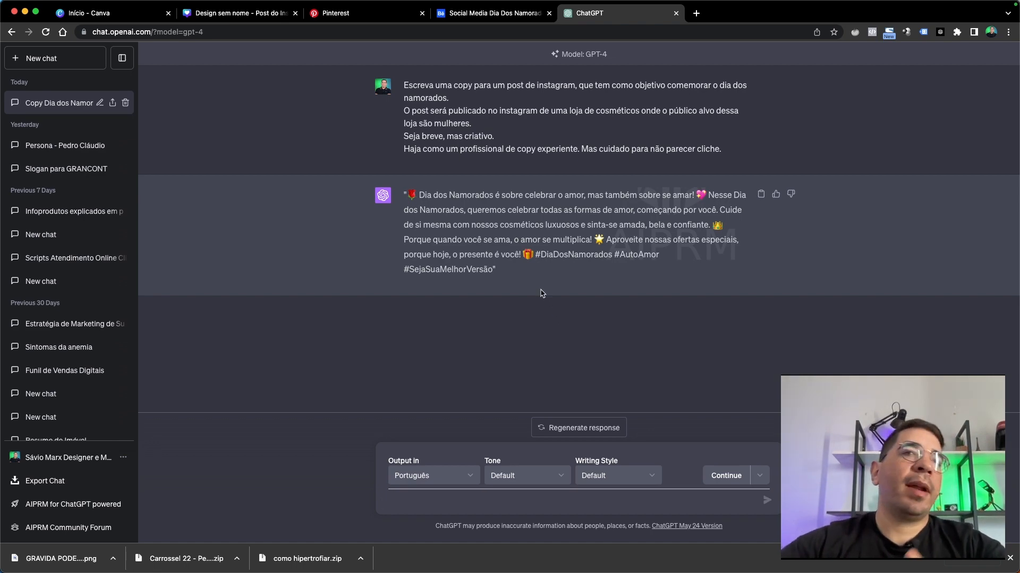
# Return to the Behance results and examine the artwork of the "Instagram - Dia dos Namorados" project as a reference
pyautogui.click(493, 13)
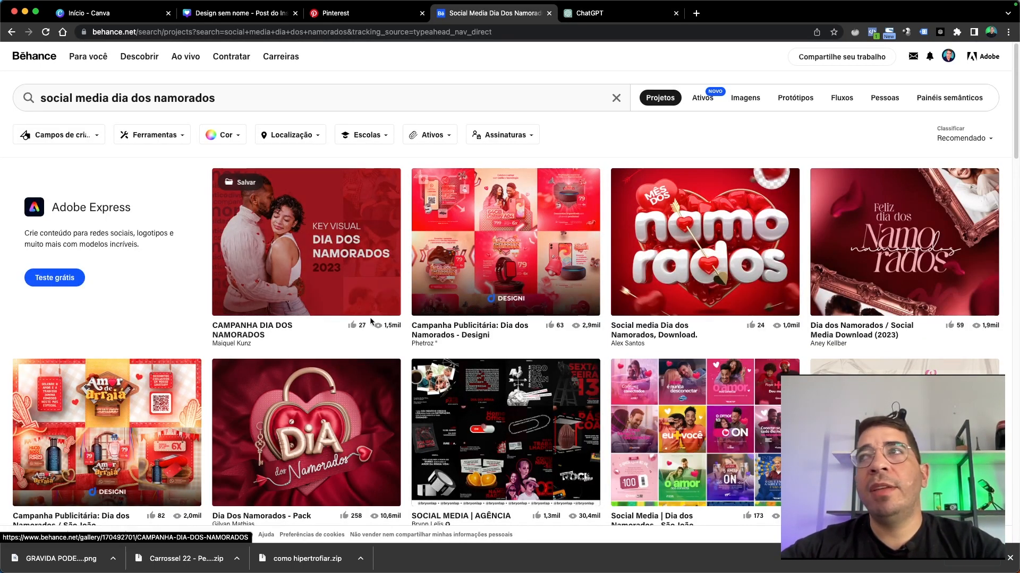
pyautogui.scroll(-2, 372, 322)
pyautogui.scroll(-1, 372, 323)
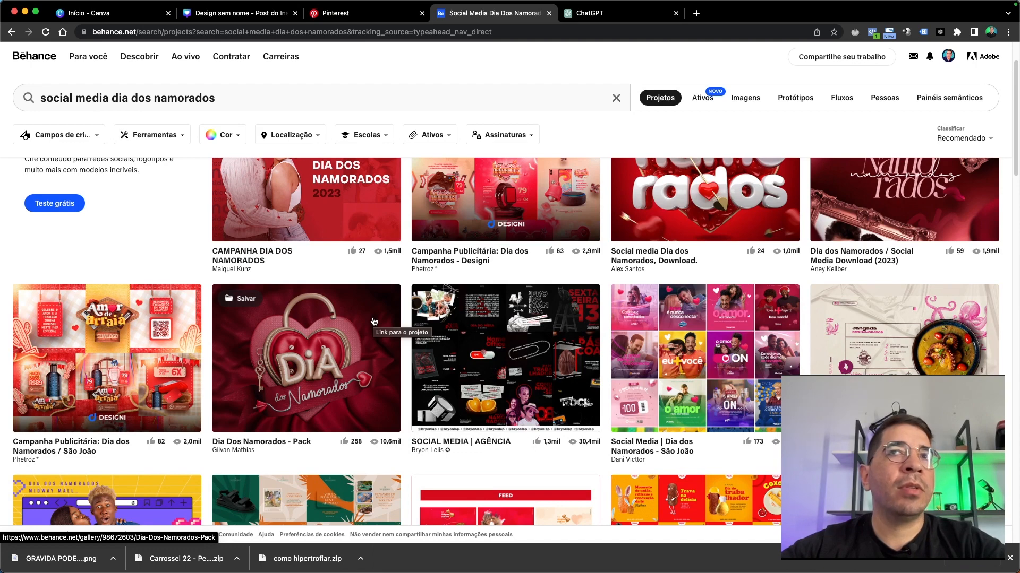
pyautogui.scroll(-3, 374, 321)
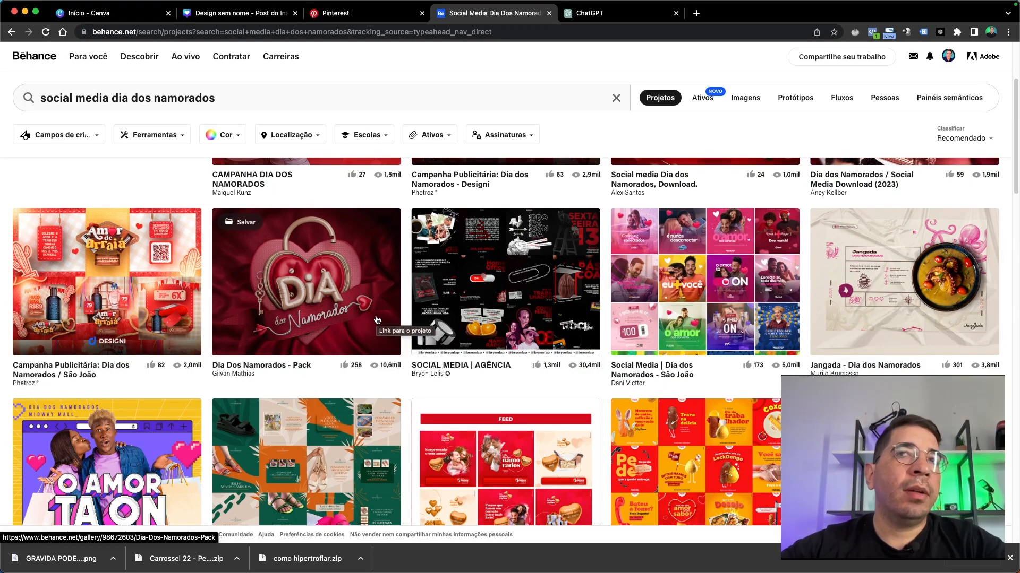
pyautogui.scroll(-2, 377, 320)
pyautogui.scroll(-5, 377, 320)
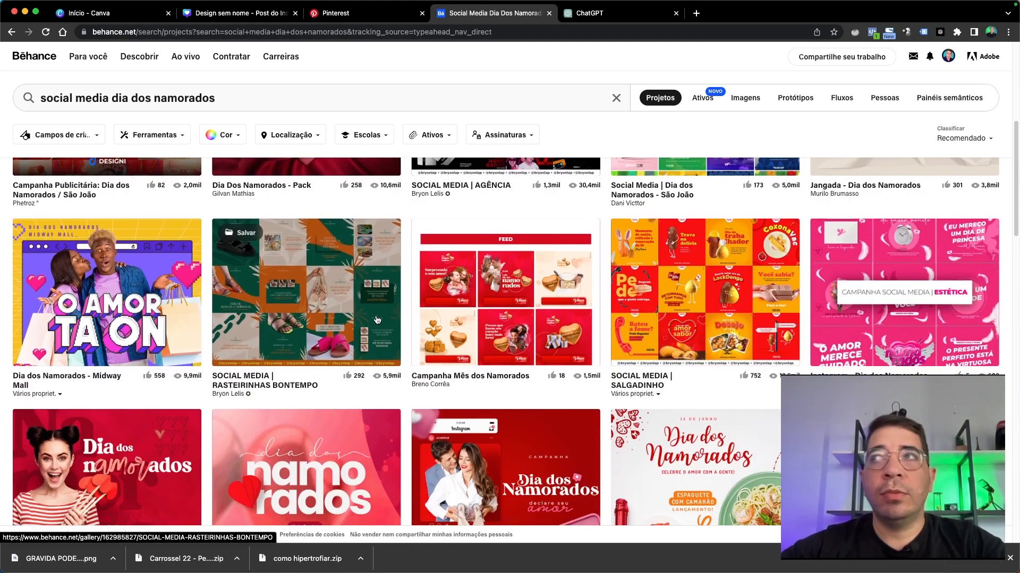
pyautogui.click(933, 345)
pyautogui.scroll(-8, 365, 284)
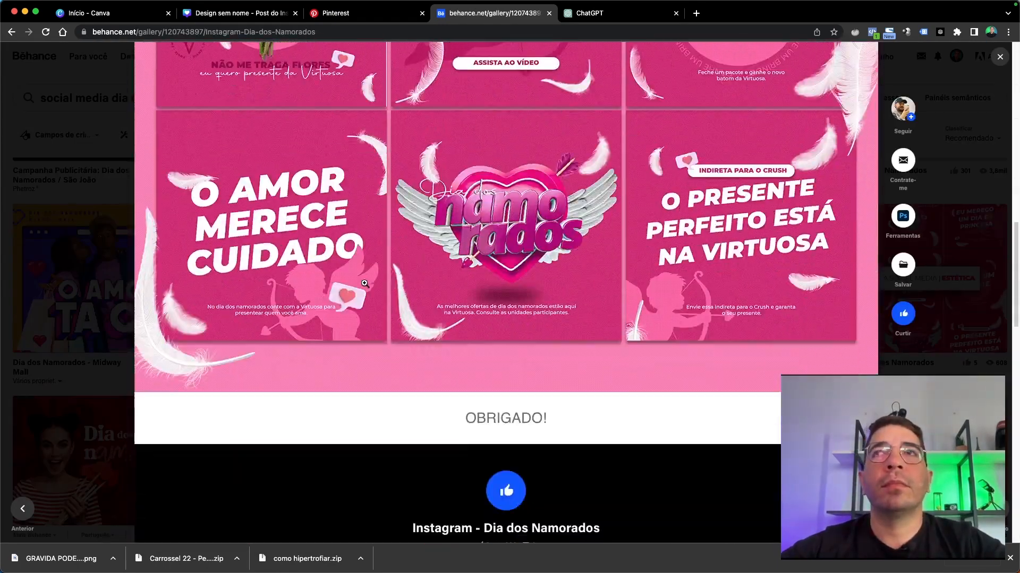
pyautogui.press('Escape')
# Open the "FREEBIE | Selo 3D Dia dos Namorados" project and look through it for the free download link
pyautogui.scroll(-5, 685, 457)
pyautogui.click(935, 348)
pyautogui.scroll(-6, 537, 352)
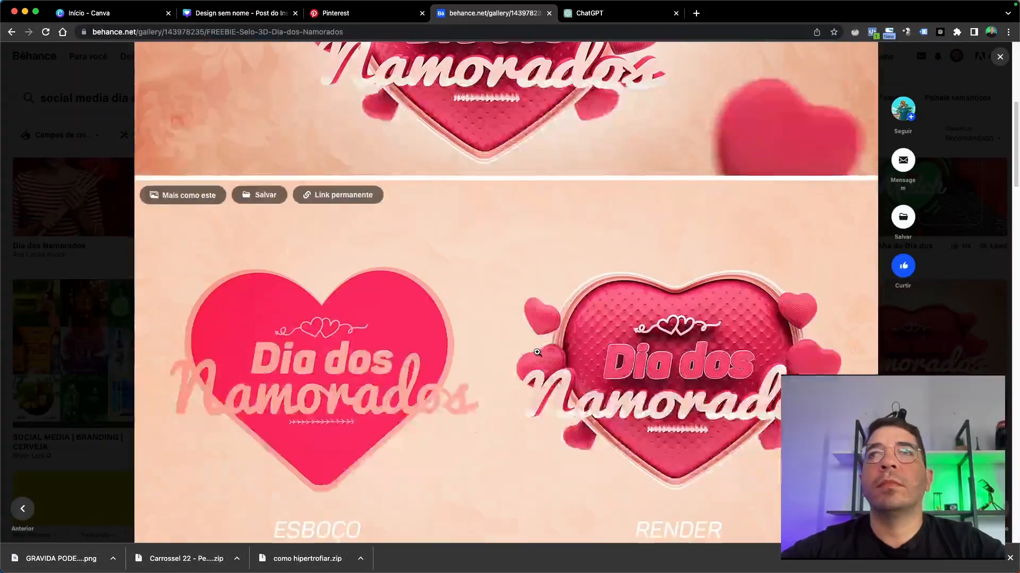
pyautogui.scroll(-10, 536, 352)
pyautogui.scroll(4, 589, 338)
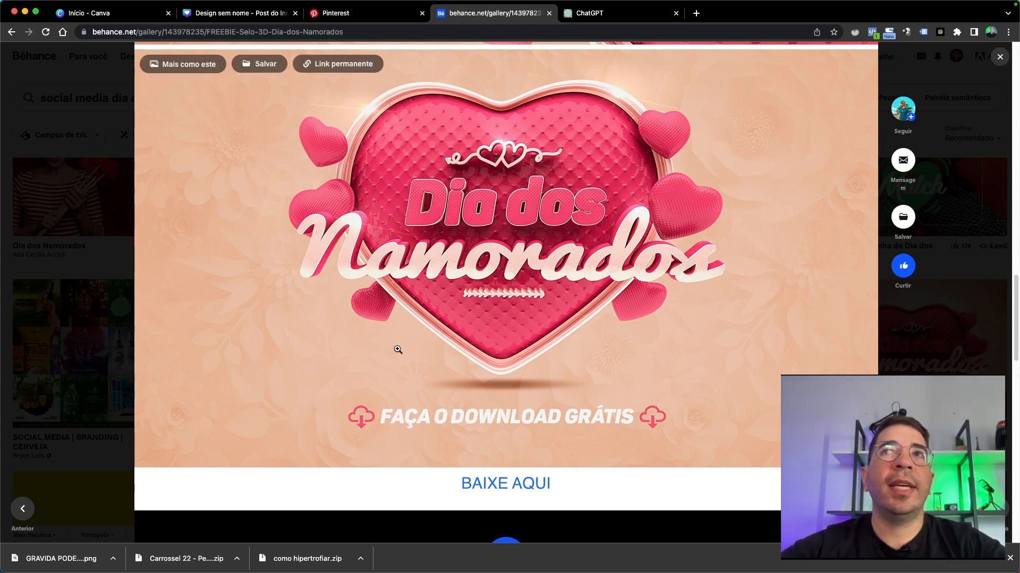
# Follow the project's free download link to Google Drive and download the 3D seal and extra elements PNG files
pyautogui.click(534, 490)
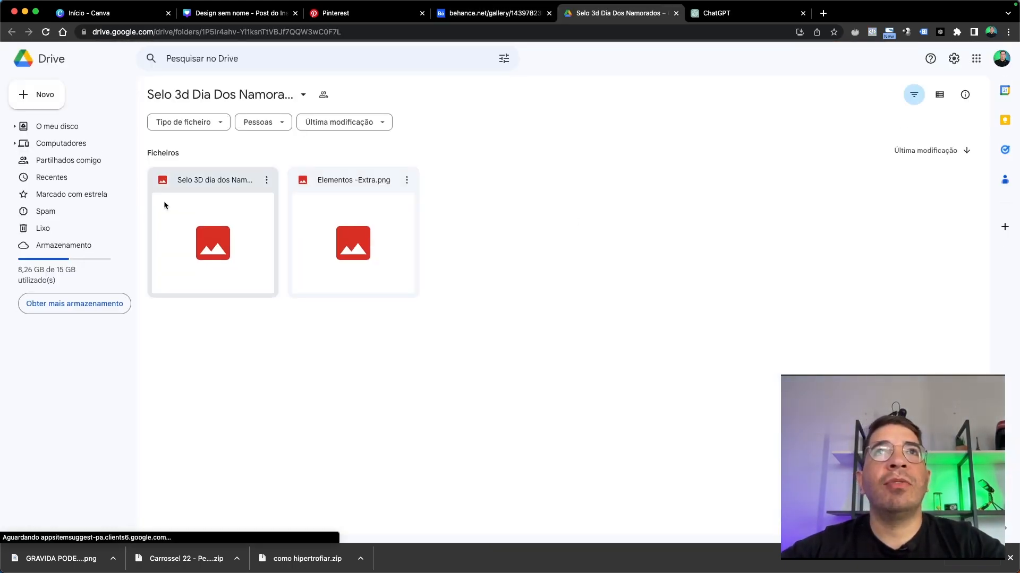
pyautogui.click(258, 248)
pyautogui.doubleClick(258, 248)
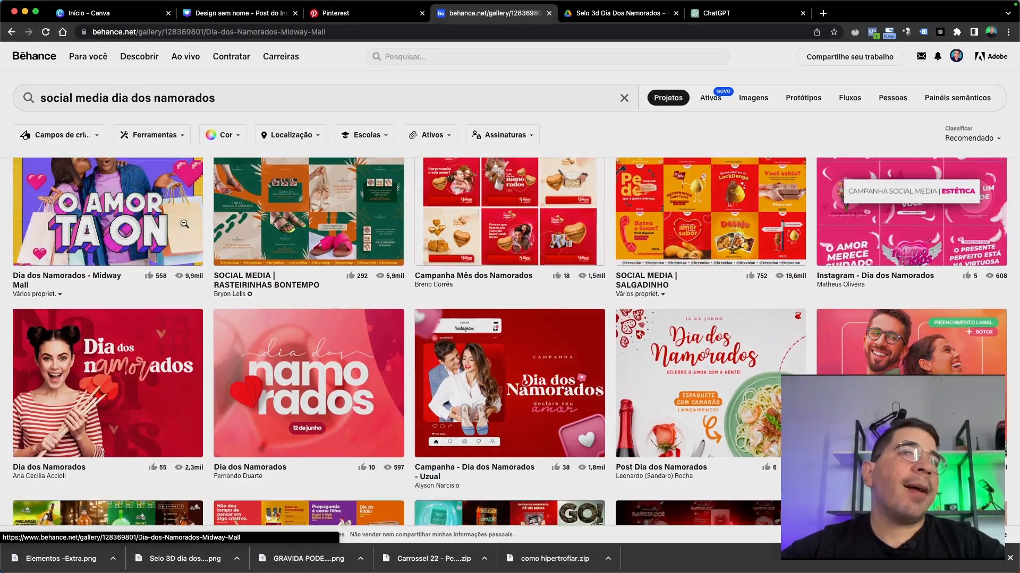
# Examine the "Dia dos Namorados - Midway Mall" campaign on Behance, close it and look over further search results
pyautogui.click(184, 223)
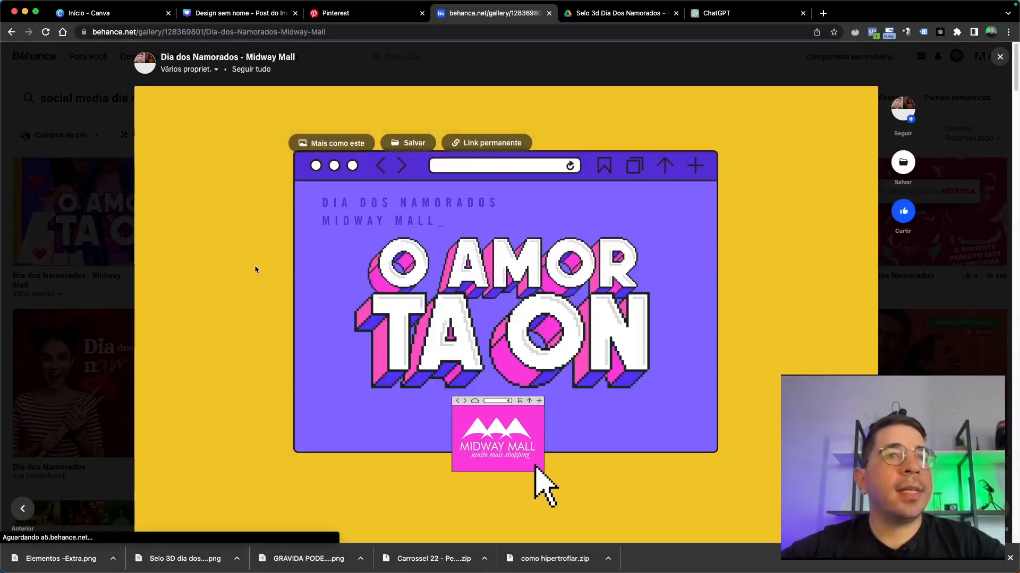
pyautogui.scroll(-2, 640, 353)
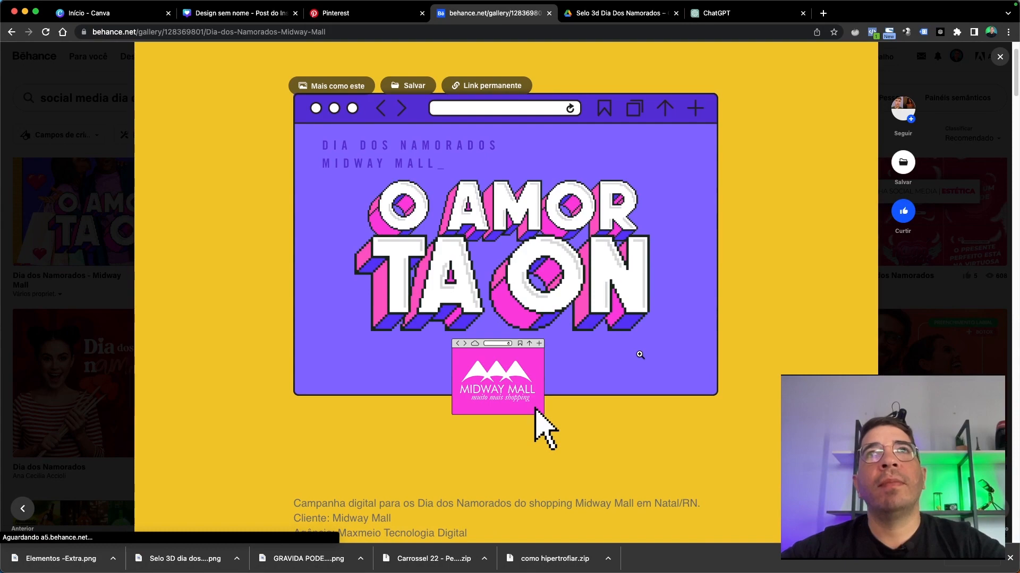
pyautogui.scroll(-3, 440, 211)
pyautogui.scroll(-6, 440, 211)
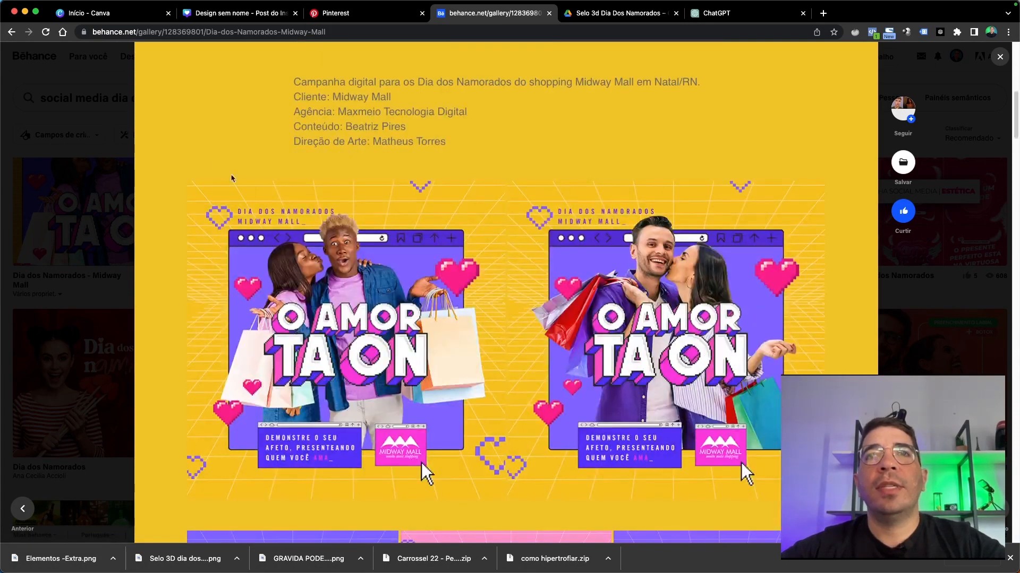
pyautogui.scroll(-5, 519, 275)
pyautogui.scroll(-5, 518, 350)
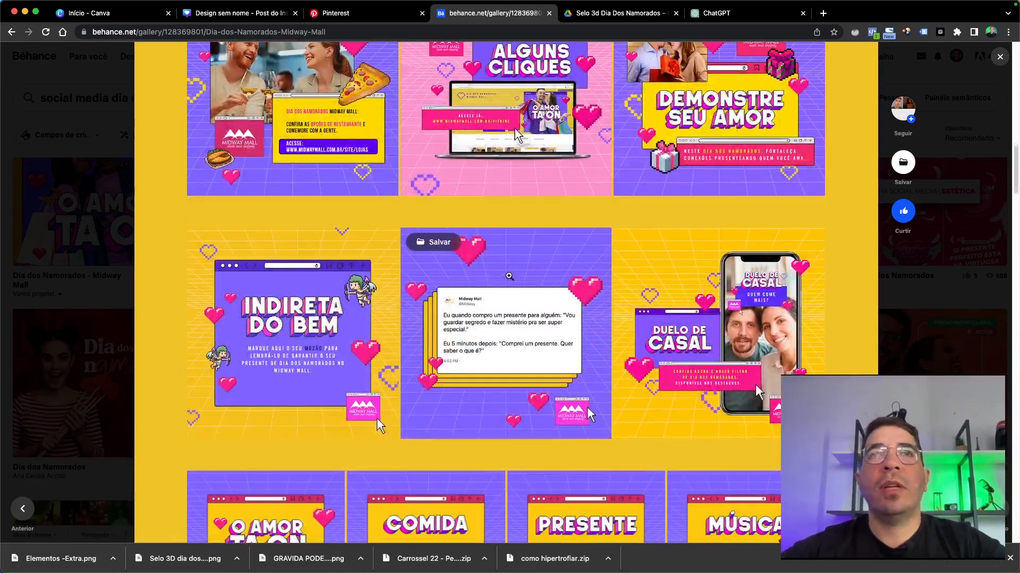
pyautogui.press('Escape')
pyautogui.scroll(-6, 191, 333)
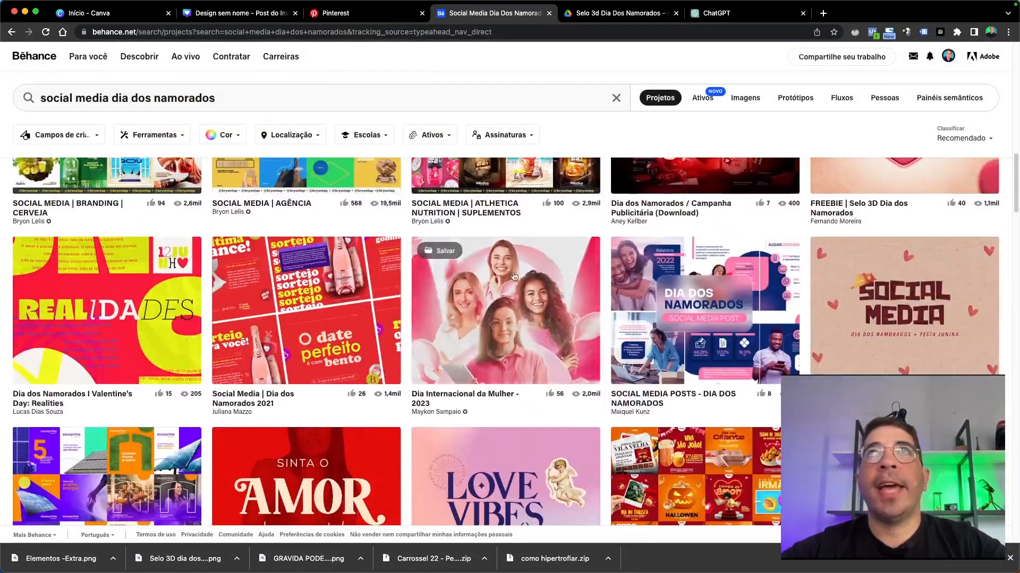
# Switch to Pinterest and browse the Dia dos Namorados pins for design references
pyautogui.click(365, 14)
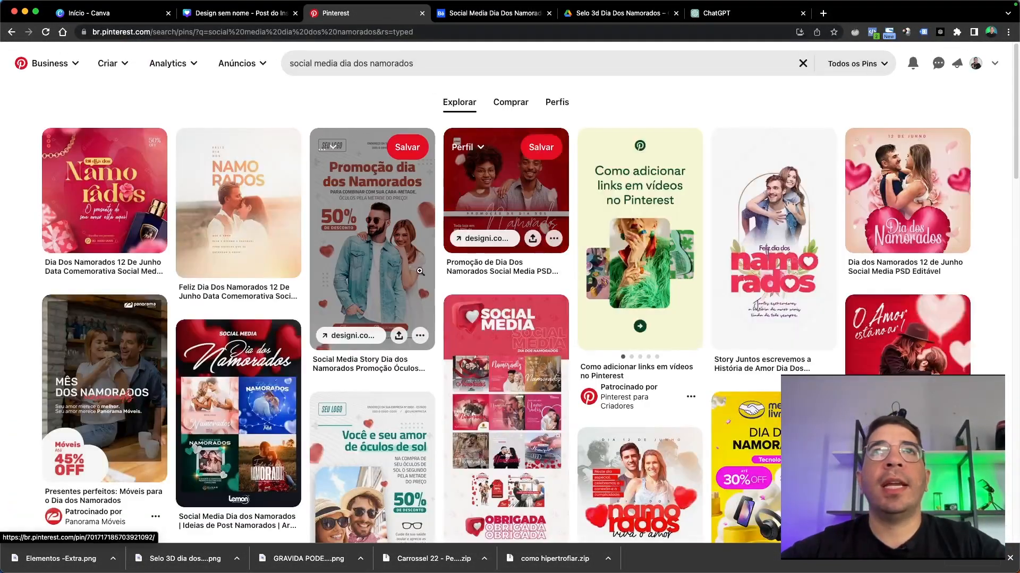
pyautogui.scroll(-5, 663, 336)
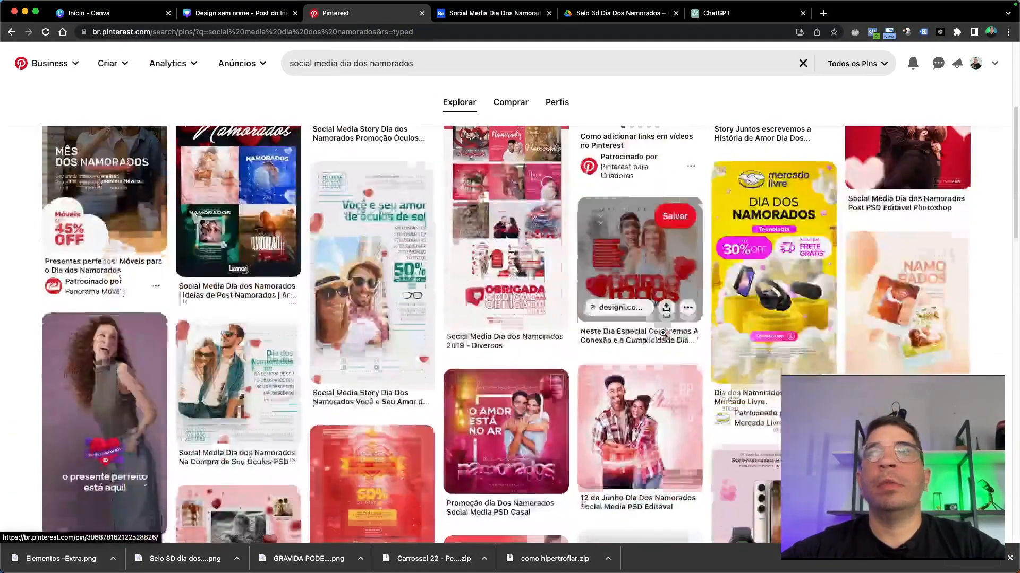
pyautogui.scroll(-4, 664, 333)
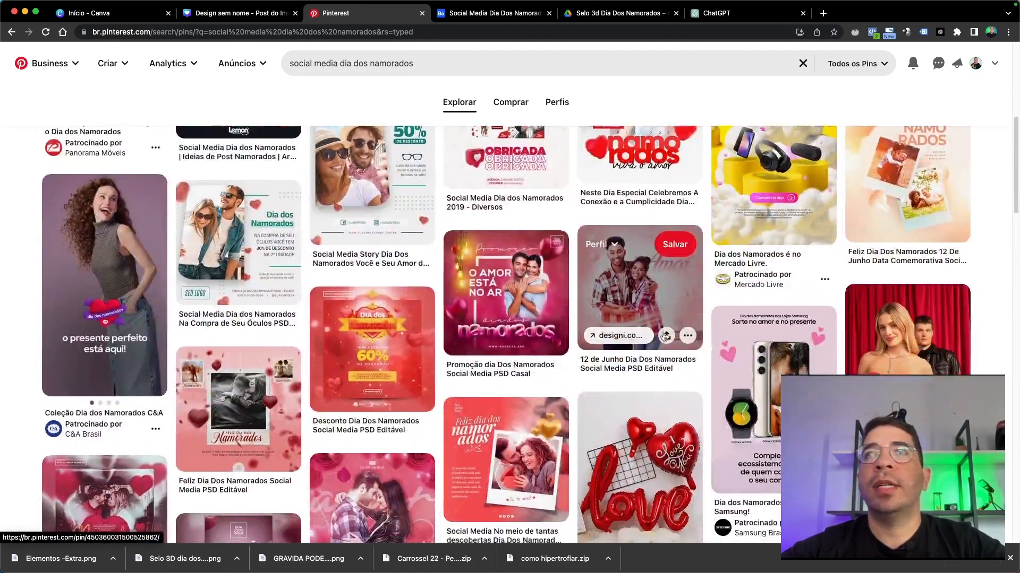
pyautogui.scroll(-5, 663, 335)
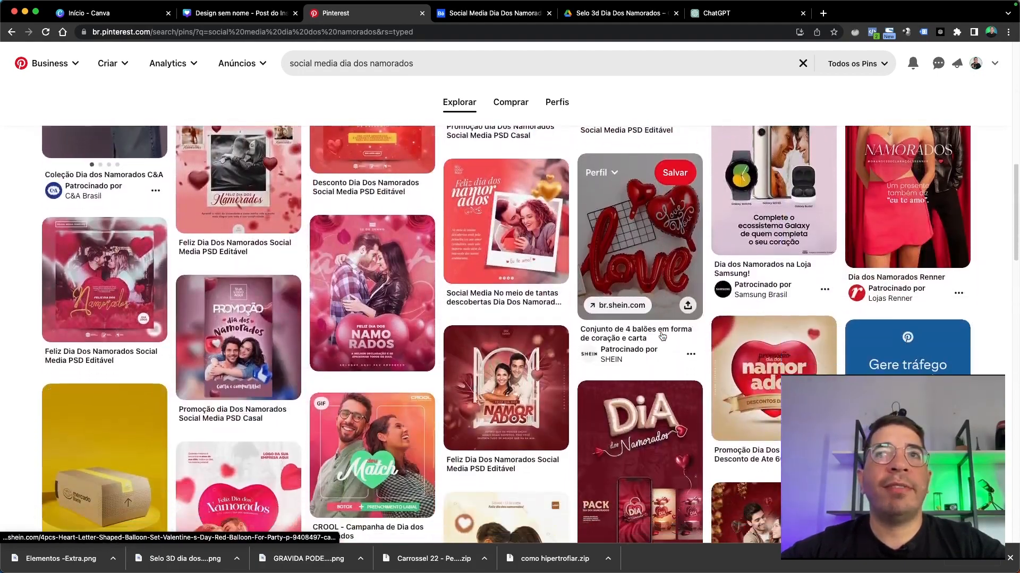
pyautogui.scroll(-20, 663, 337)
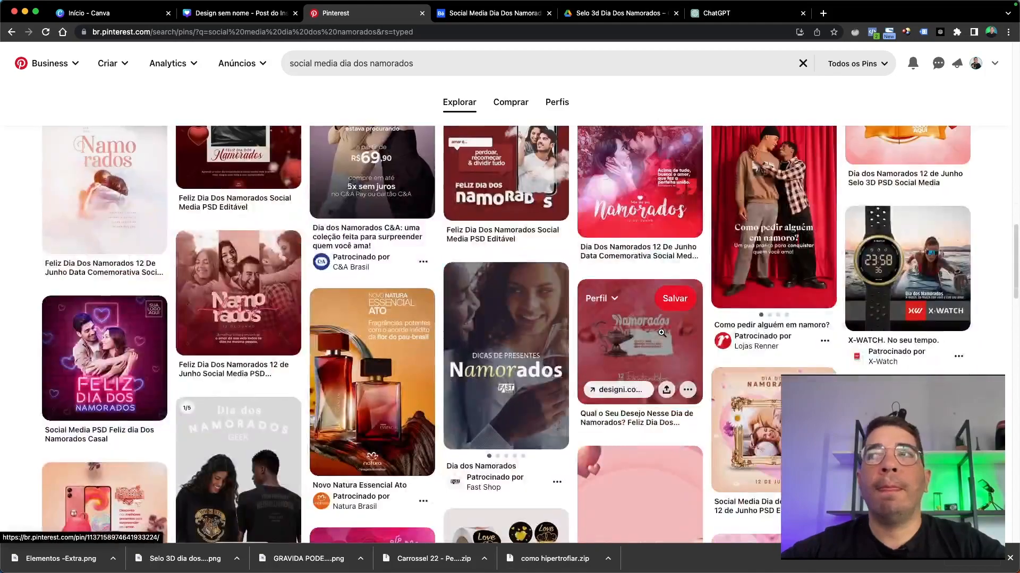
# Browse the Dia dos Namorados pins, open the "Dia Dos Namorados 12 De Junho" pin and look over its similar pins
pyautogui.scroll(-2, 664, 268)
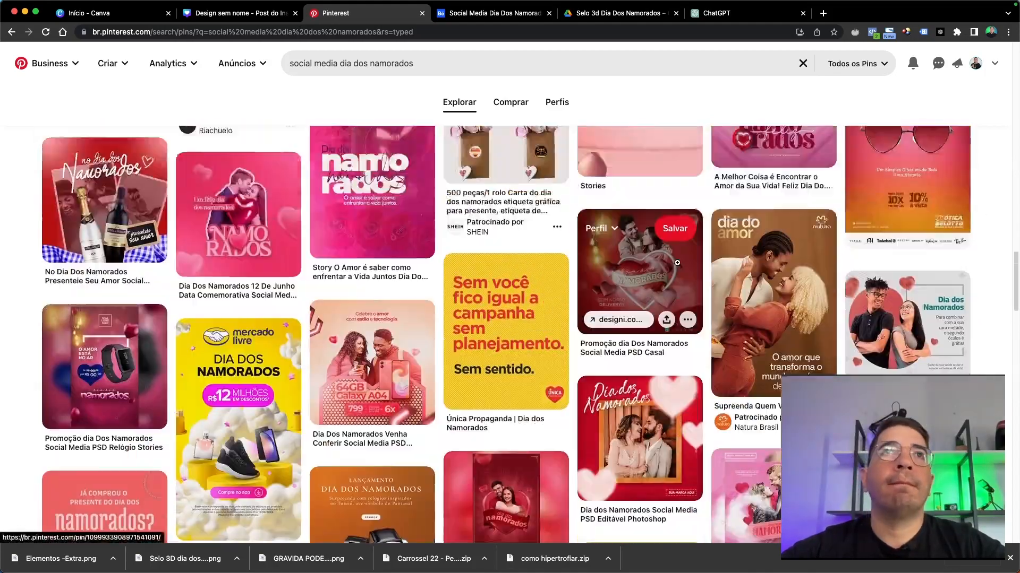
pyautogui.scroll(5, 675, 267)
pyautogui.scroll(-2, 680, 266)
pyautogui.click(244, 366)
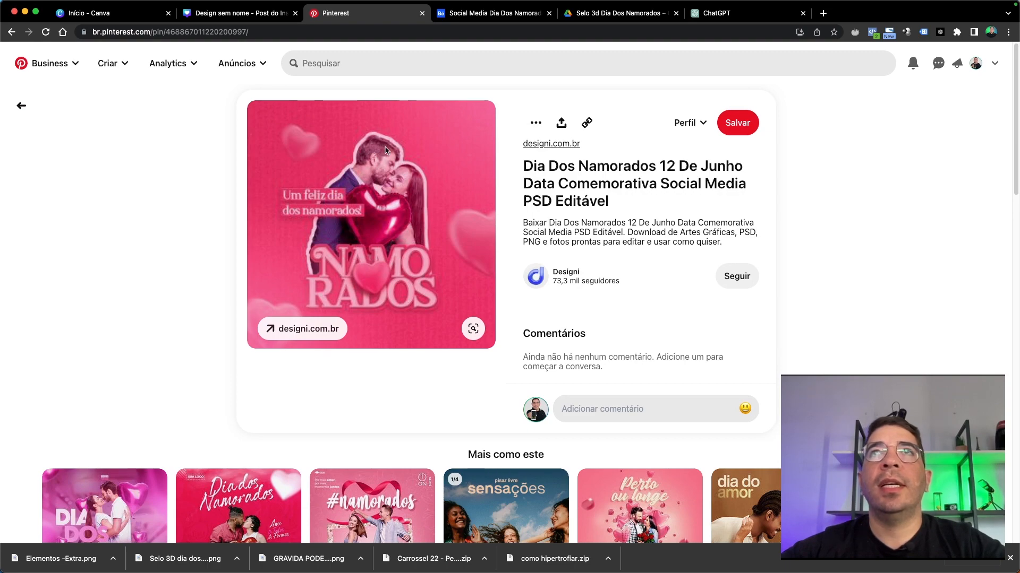
pyautogui.scroll(-5, 377, 271)
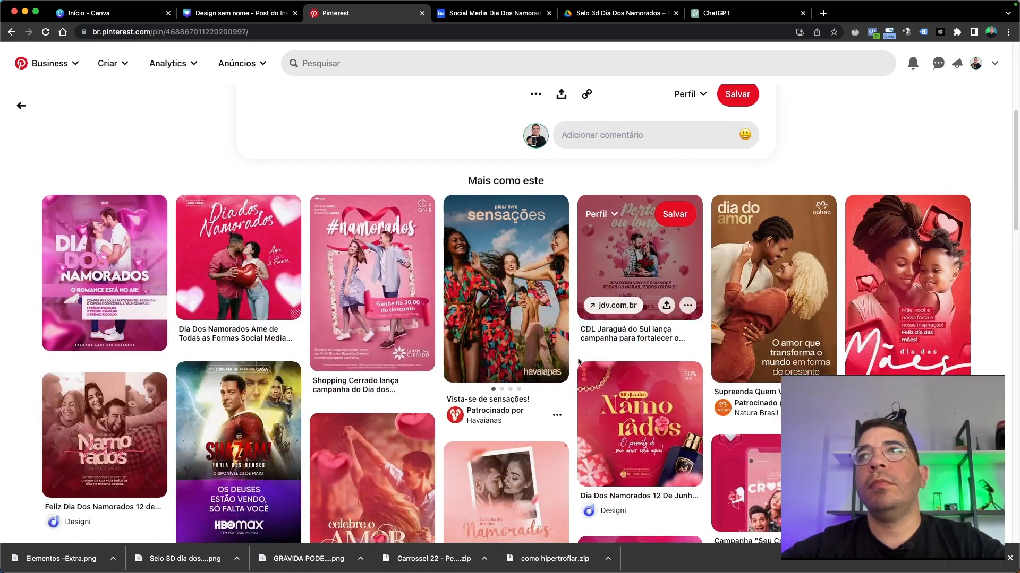
# Open the red Dia das Mães story pin in a new tab and copy its image
pyautogui.keyDown('super'); pyautogui.click(907, 286); pyautogui.keyUp('super')
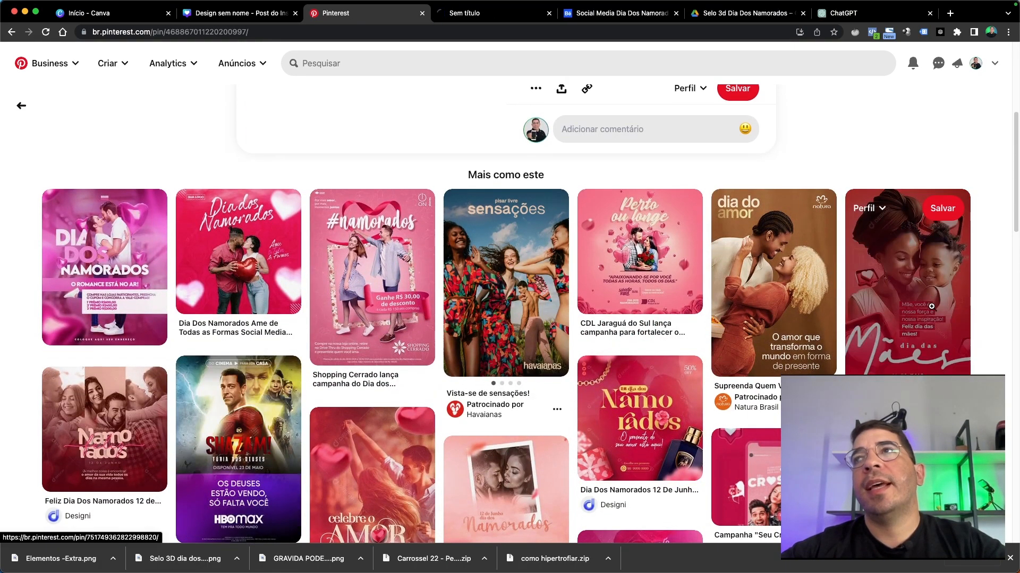
pyautogui.click(497, 16)
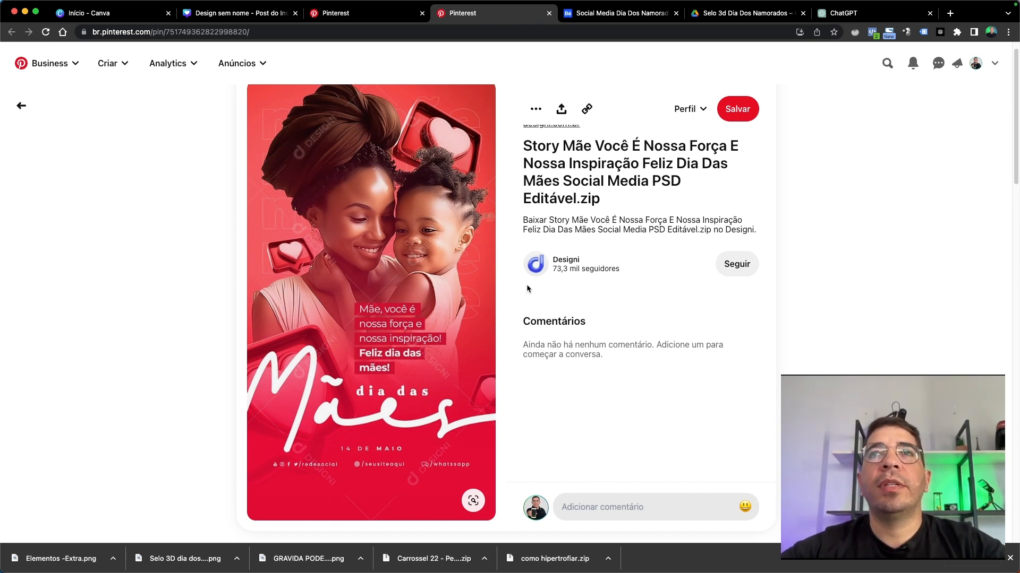
pyautogui.rightClick(395, 258)
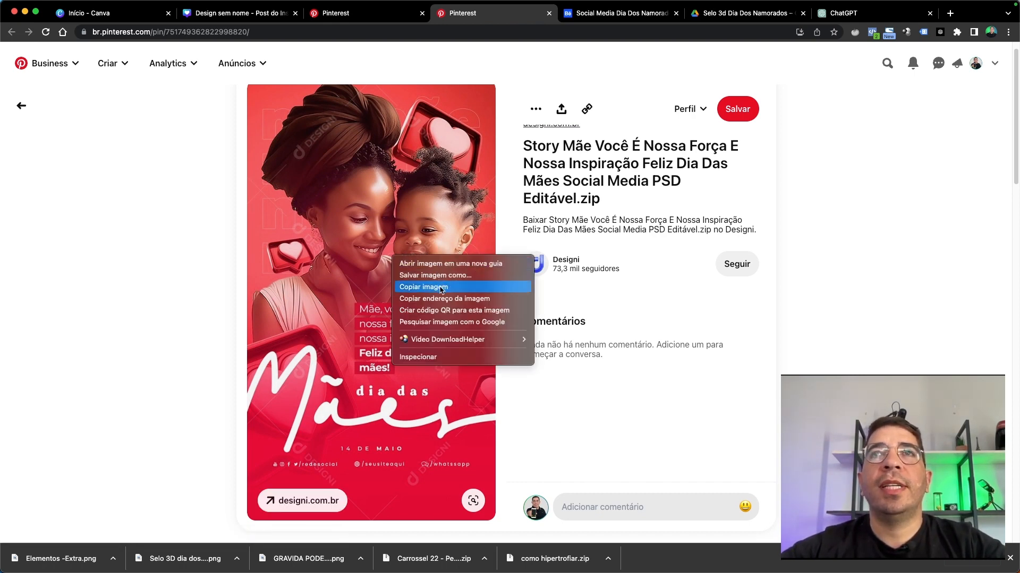
pyautogui.click(440, 290)
# Switch to Canva and place the copied Dia das Mães reference image on page 2, slightly off-center
pyautogui.click(236, 14)
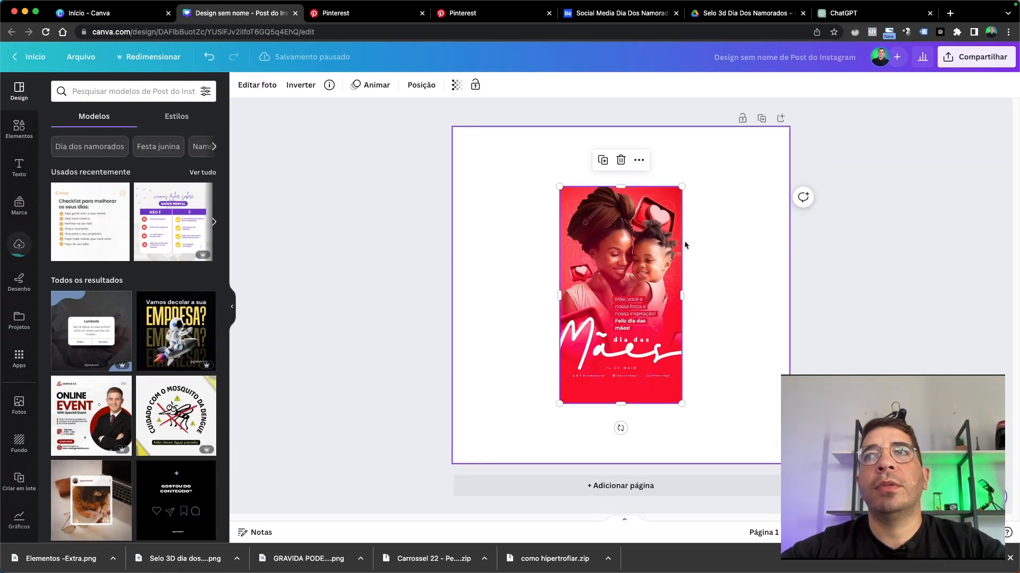
pyautogui.moveTo(629, 266)
pyautogui.mouseDown()
pyautogui.moveTo(620, 326)
pyautogui.moveTo(784, 248)
pyautogui.moveTo(622, 266)
pyautogui.mouseUp()
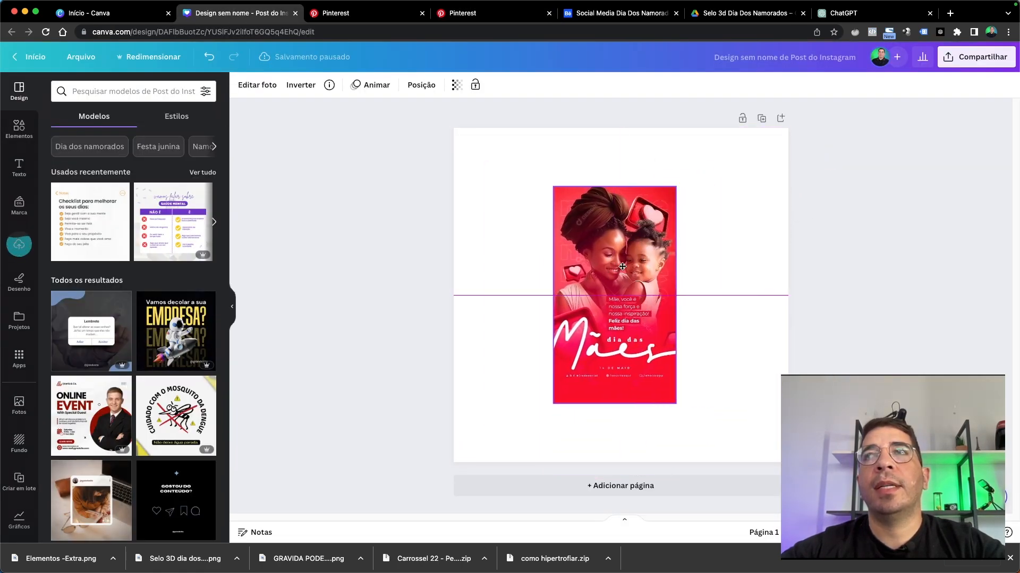
pyautogui.click(819, 207)
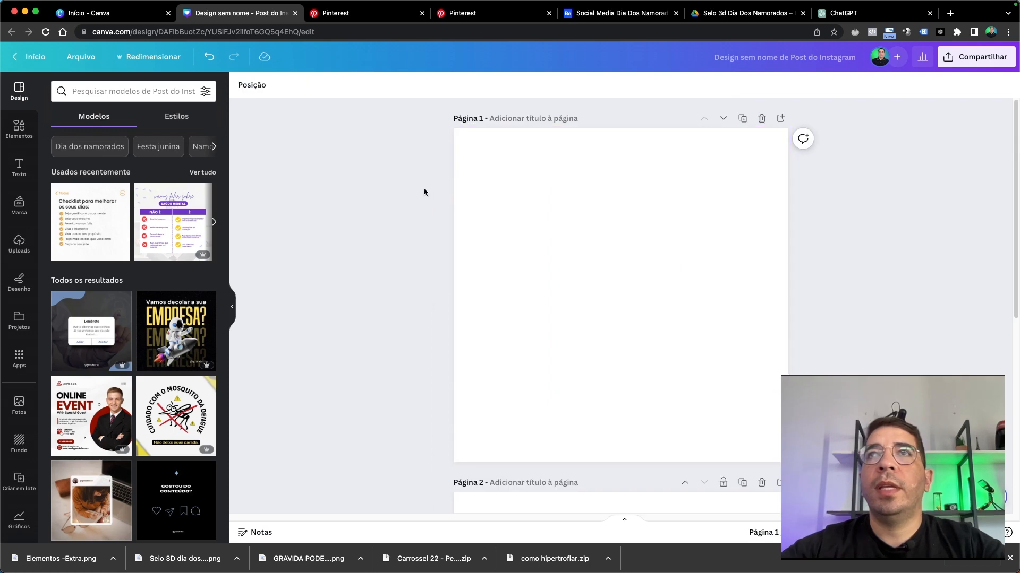
pyautogui.scroll(-7, 451, 184)
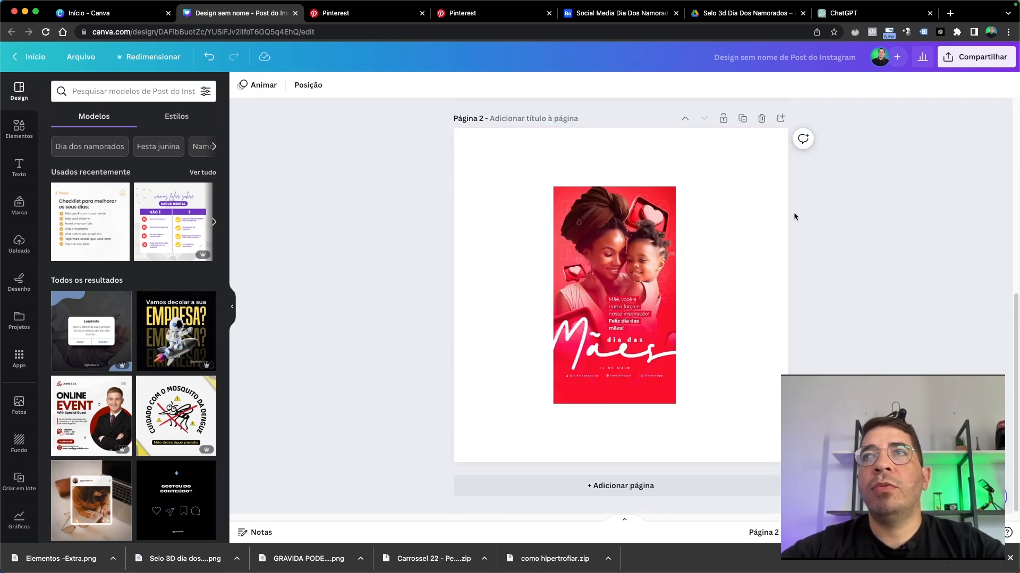
pyautogui.scroll(7, 293, 266)
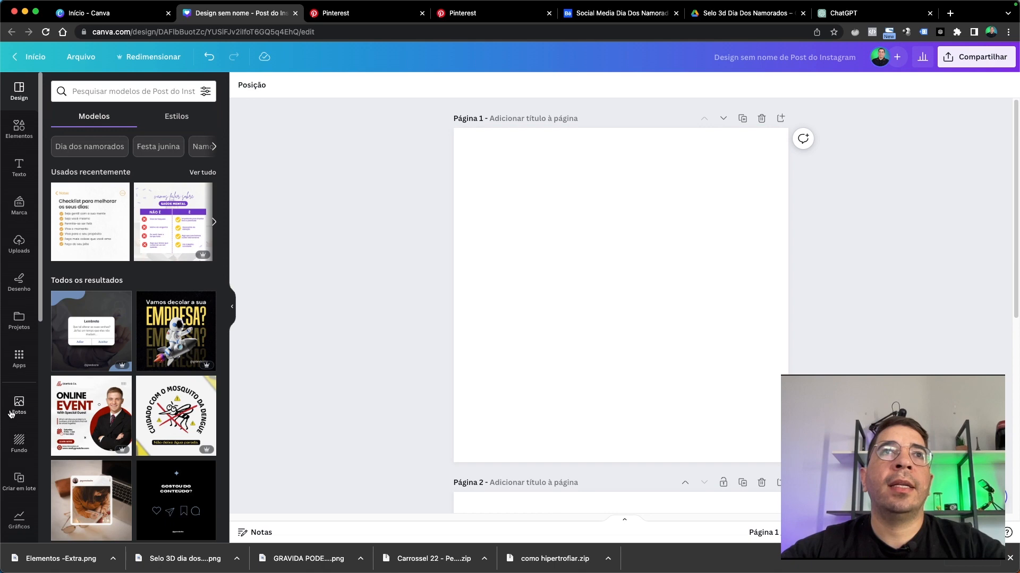
# Search the backgrounds for "pink", try one of the results on page 1 and undo it
pyautogui.click(19, 443)
pyautogui.click(132, 92)
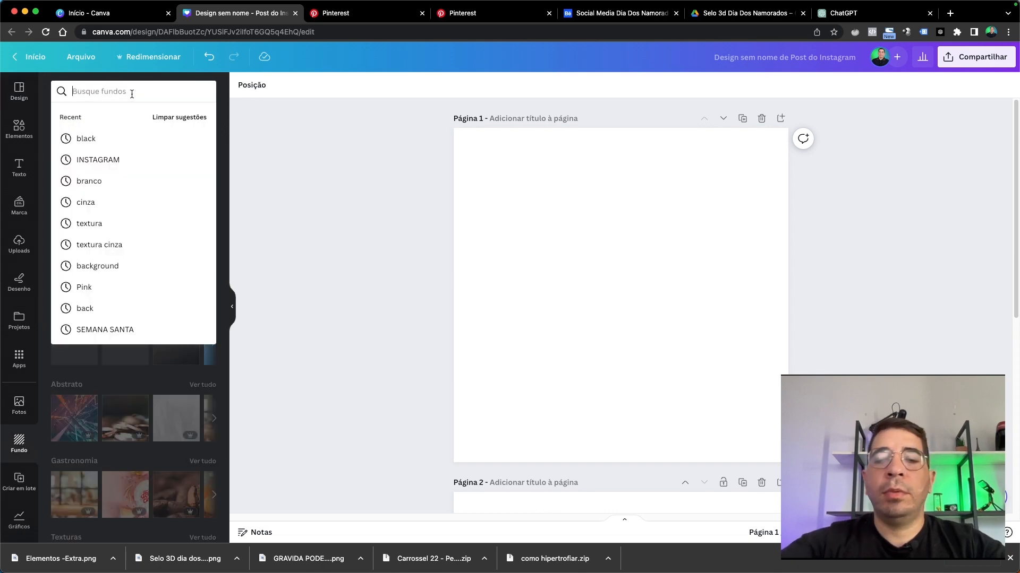
pyautogui.write('pink')
pyautogui.click(115, 184)
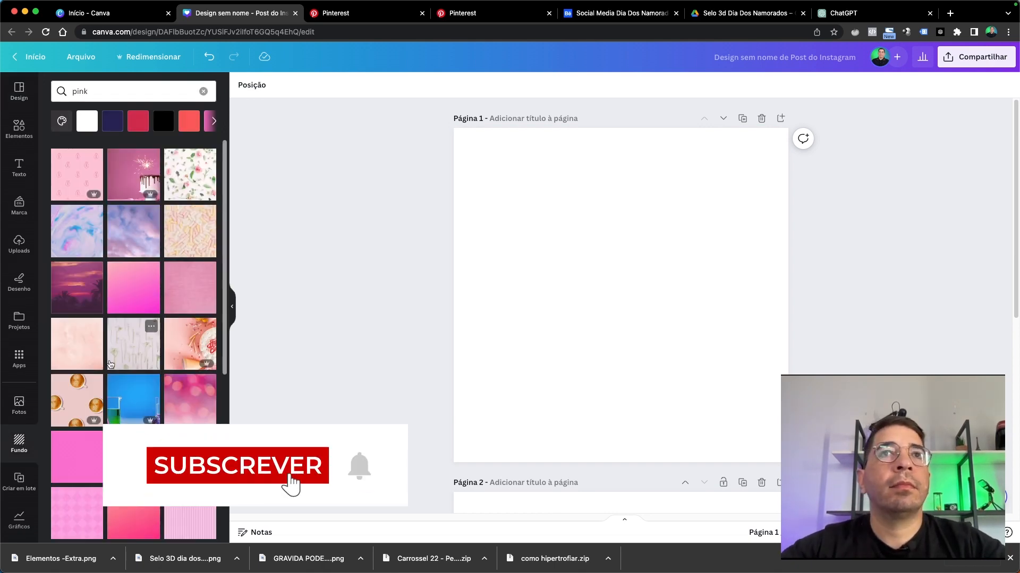
pyautogui.scroll(-3, 115, 190)
pyautogui.click(114, 190)
pyautogui.press('super+z')
# Search the photos for "pink" and add the plain deep-pink textured photo to page 1
pyautogui.click(19, 404)
pyautogui.click(129, 89)
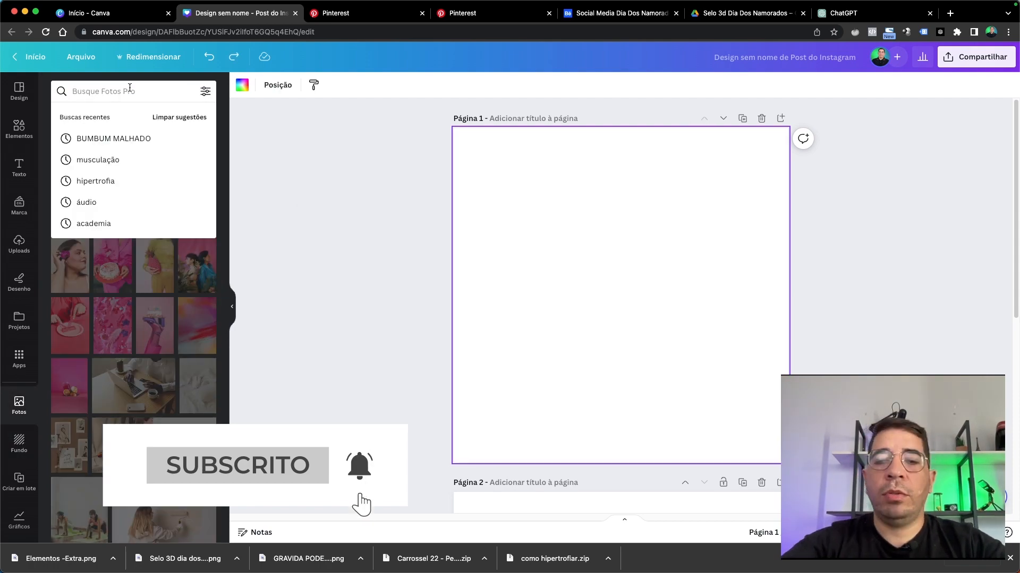
pyautogui.write('pink')
pyautogui.press('Return')
pyautogui.scroll(-5, 133, 319)
pyautogui.click(82, 281)
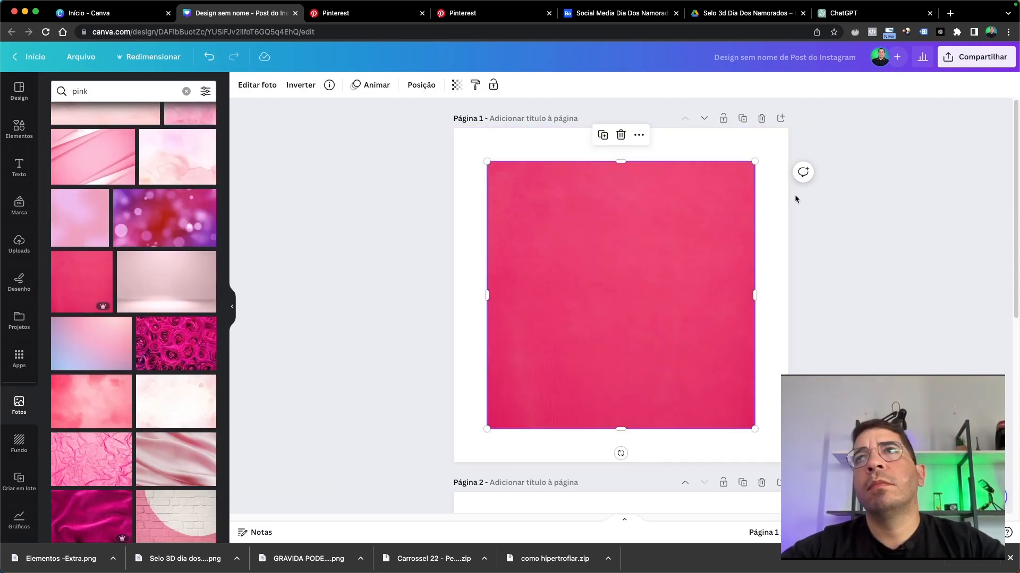
# Enlarge the pink texture photo so that it fills page 1 as the background
pyautogui.moveTo(756, 159); pyautogui.dragTo(815, 147)
pyautogui.click(856, 229)
pyautogui.click(732, 230)
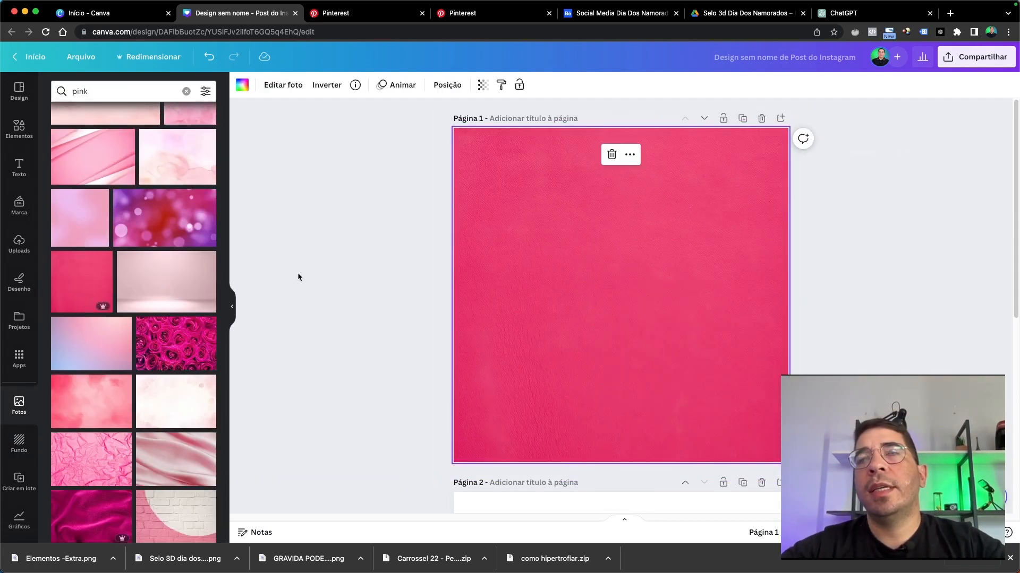
pyautogui.click(207, 259)
pyautogui.click(536, 250)
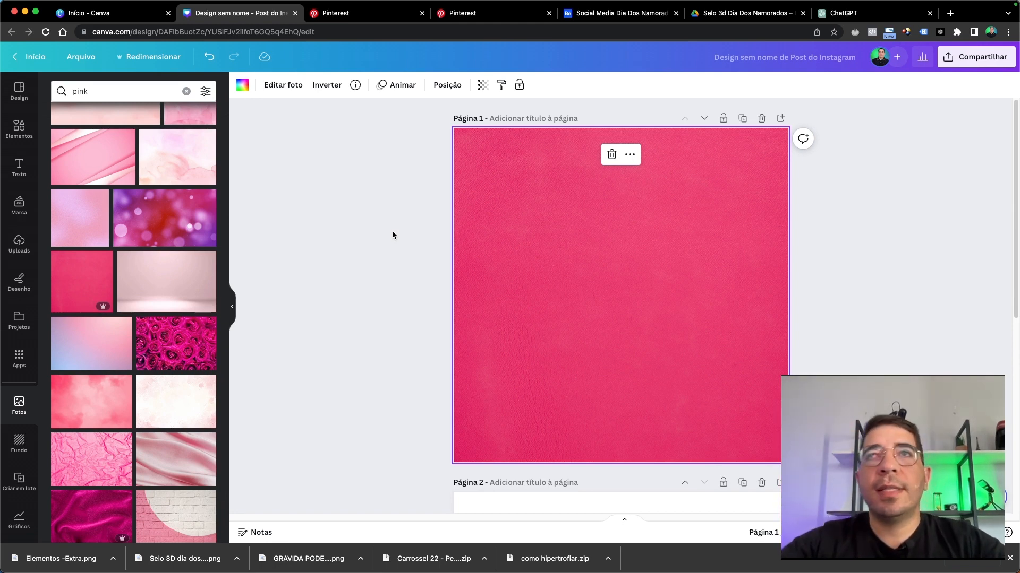
# Lock the pink background on page 1 and test that it cannot be moved
pyautogui.click(893, 218)
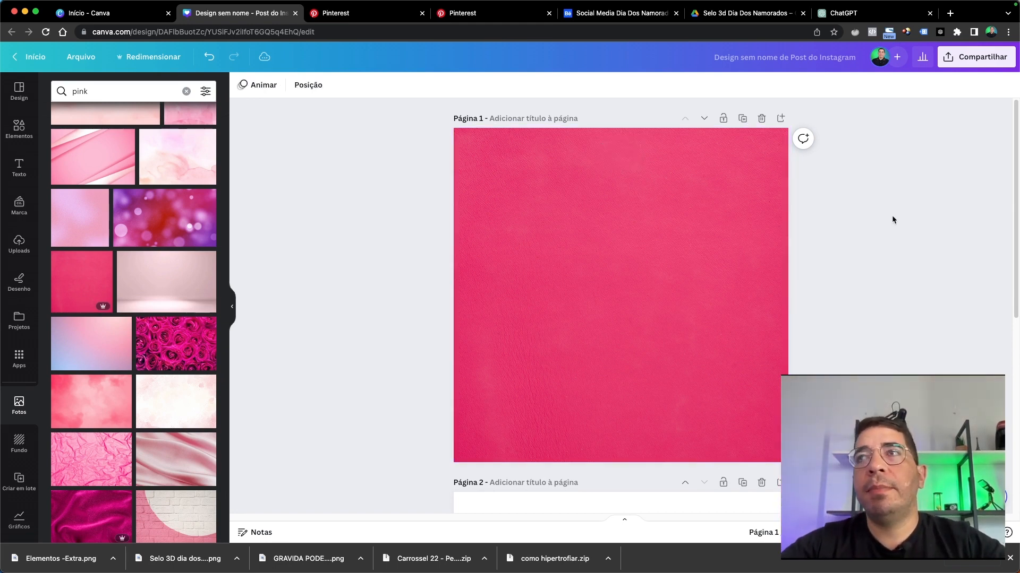
pyautogui.click(770, 217)
pyautogui.click(519, 84)
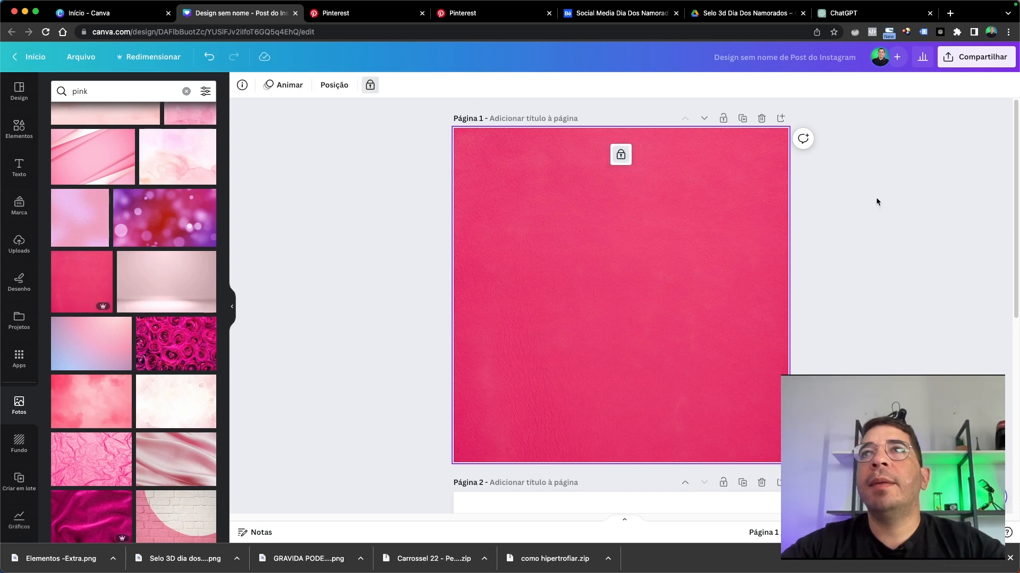
pyautogui.moveTo(944, 237); pyautogui.dragTo(765, 273)
pyautogui.moveTo(661, 252); pyautogui.dragTo(615, 286)
# Search the photos for "namorados" and add the embracing couple on a red backdrop to page 1
pyautogui.click(18, 407)
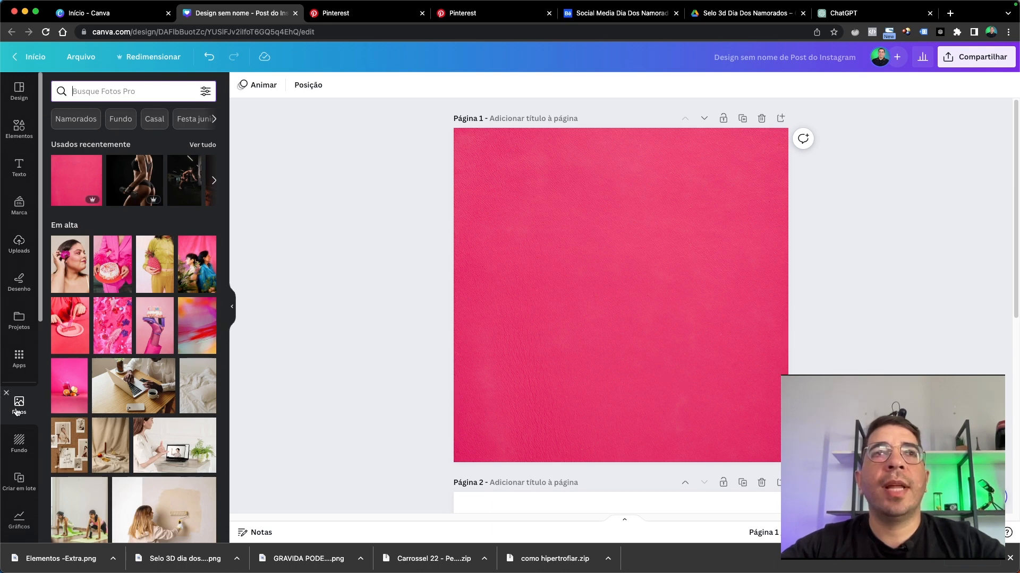
pyautogui.click(115, 92)
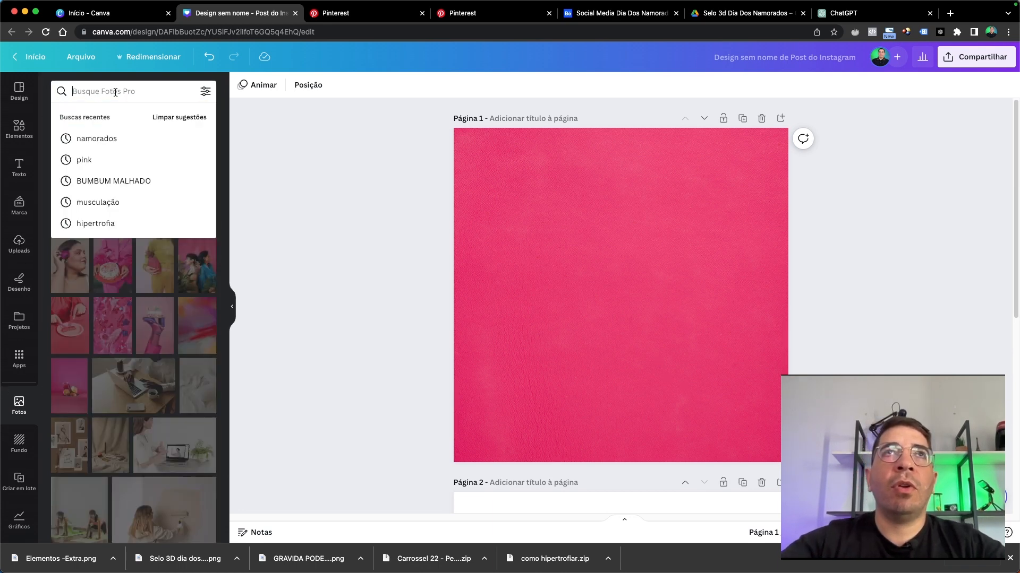
pyautogui.write('nora')
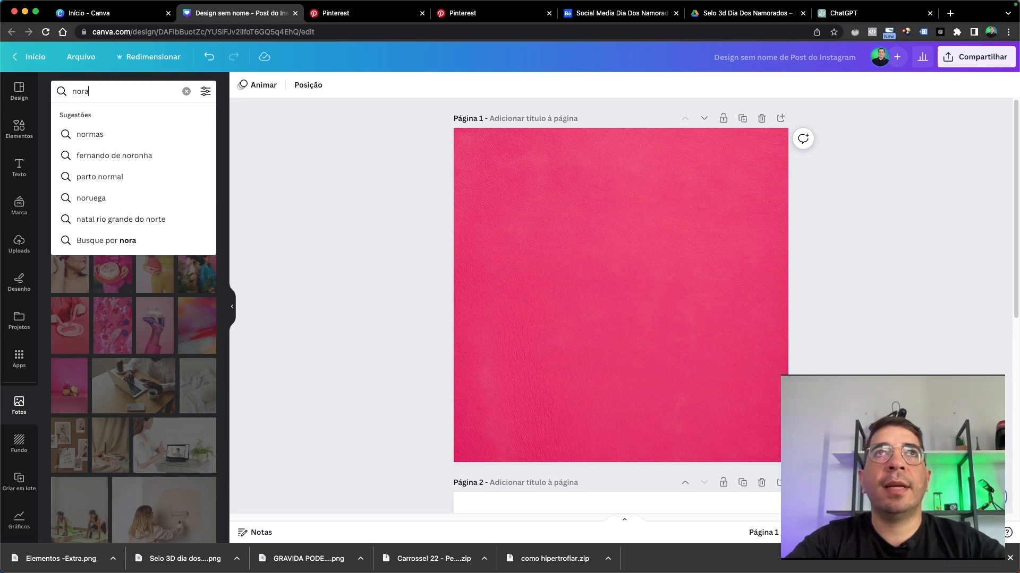
pyautogui.write('morados')
pyautogui.press('Return')
pyautogui.scroll(-2, 156, 300)
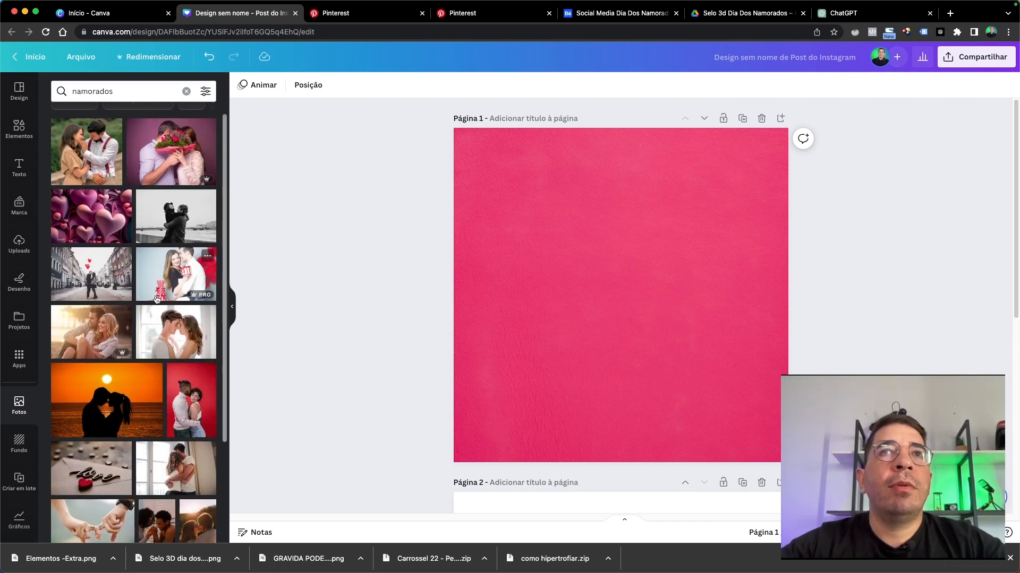
pyautogui.click(192, 388)
pyautogui.click(790, 260)
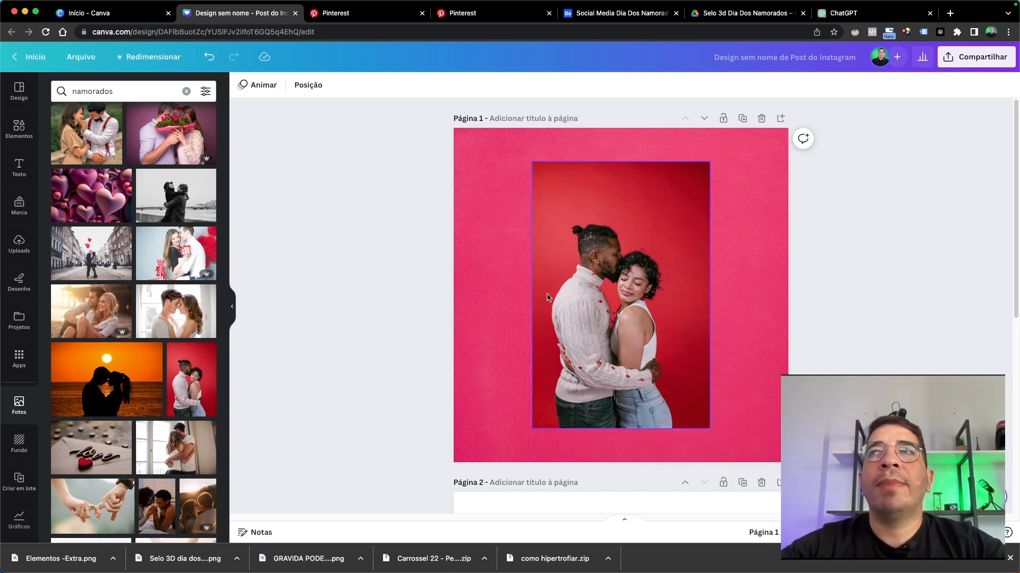
# Try the photo of the seated couple in warm sunlight on page 1, enlarged to about 1600 × 1068, and delete it
pyautogui.click(90, 313)
pyautogui.moveTo(754, 206); pyautogui.dragTo(897, 173)
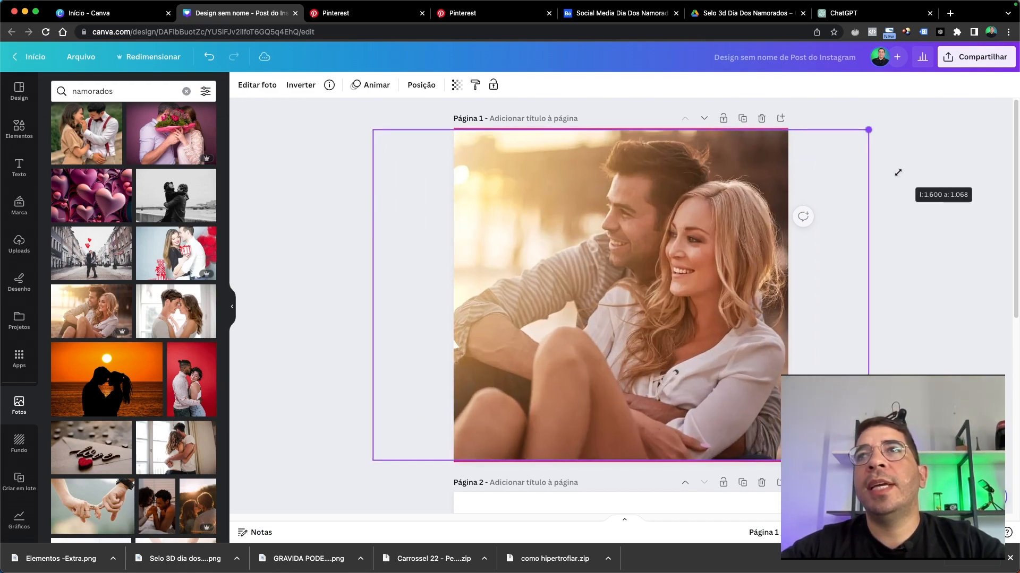
pyautogui.press('Delete')
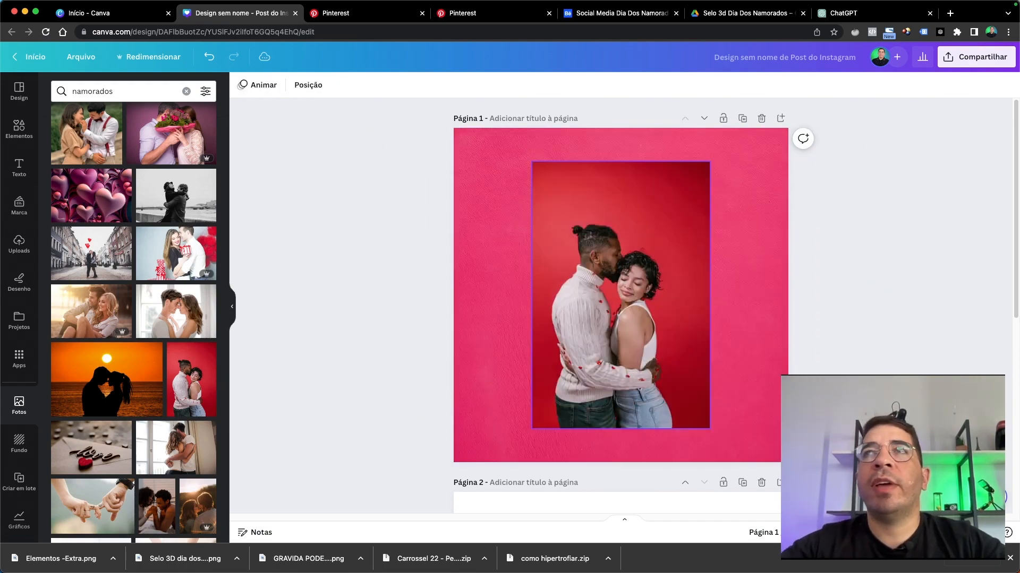
# Look through more "namorados" photos, try the couple facing each other by a window on page 1 and delete it
pyautogui.scroll(-2, 202, 345)
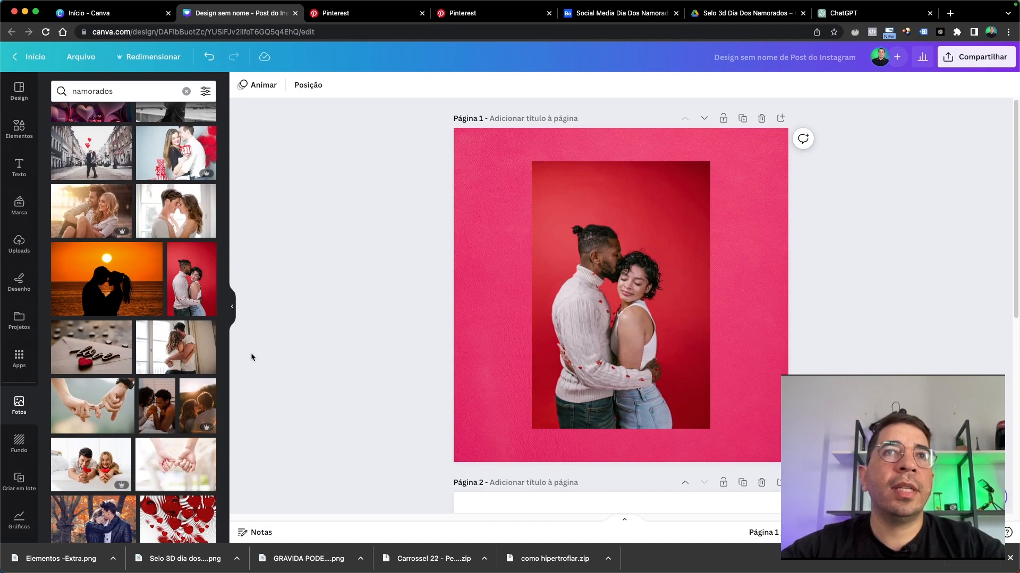
pyautogui.scroll(-3, 248, 350)
pyautogui.scroll(-7, 134, 414)
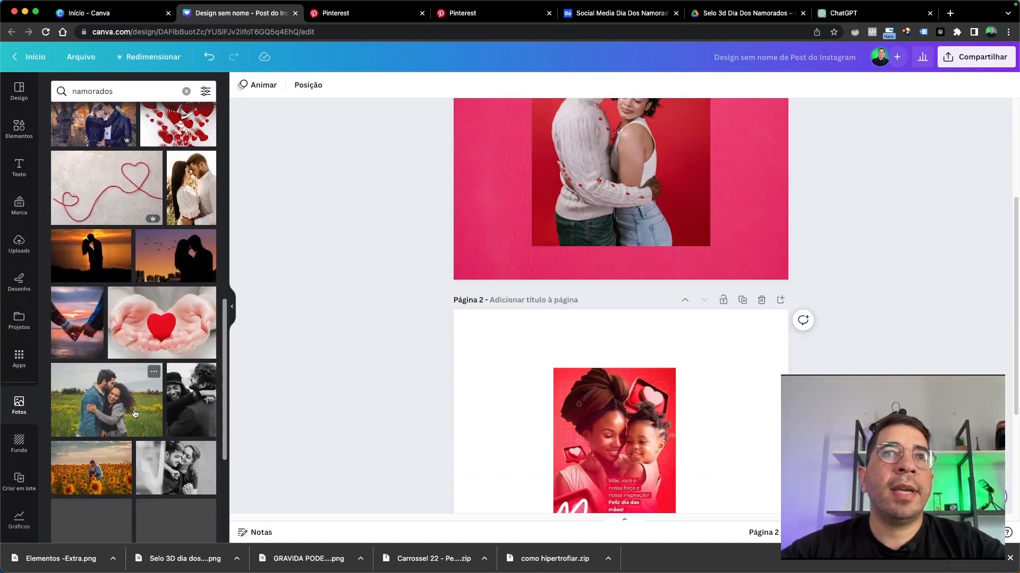
pyautogui.scroll(3, 733, 257)
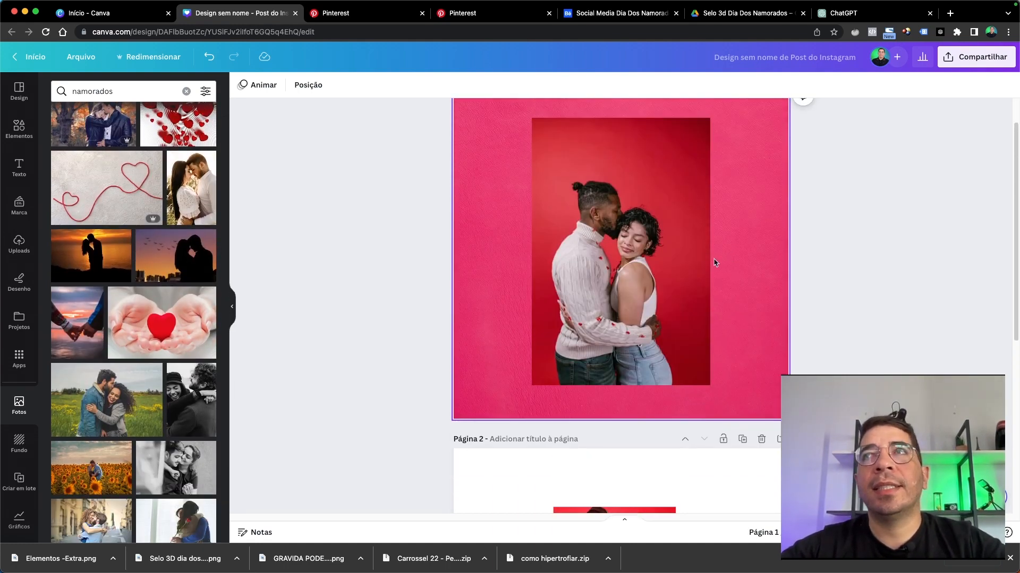
pyautogui.scroll(3, 186, 348)
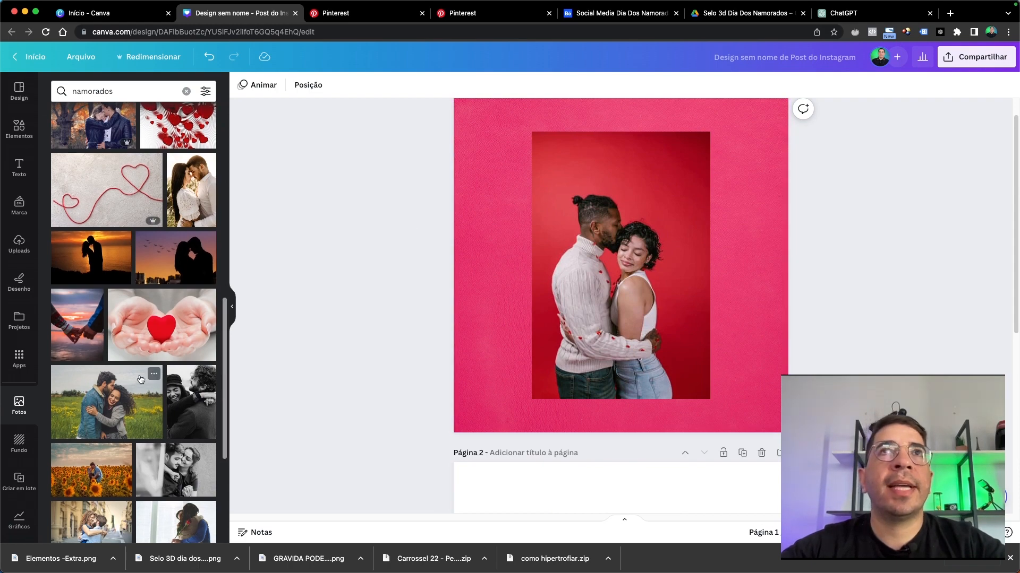
pyautogui.scroll(5, 186, 348)
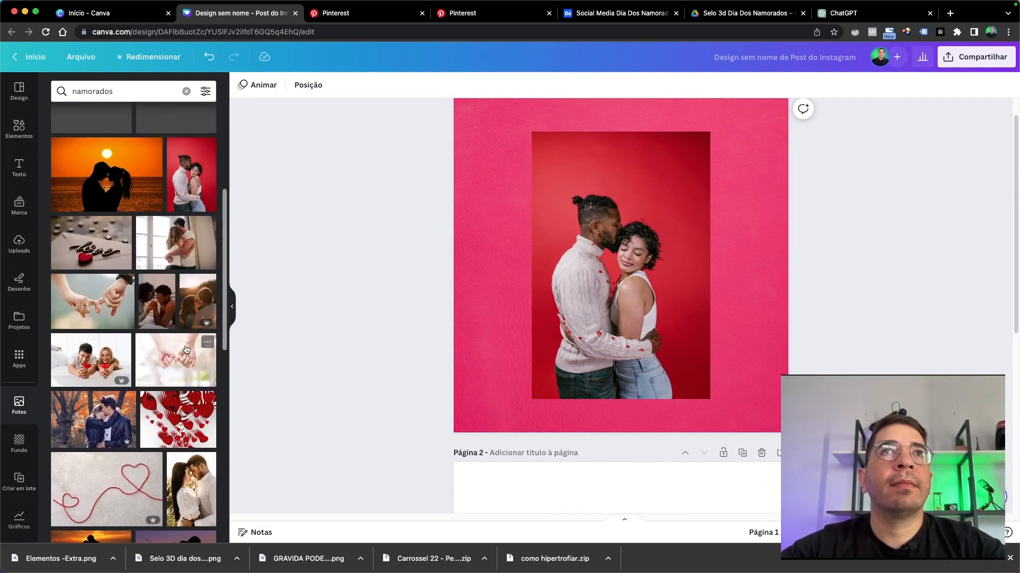
pyautogui.scroll(1, 186, 348)
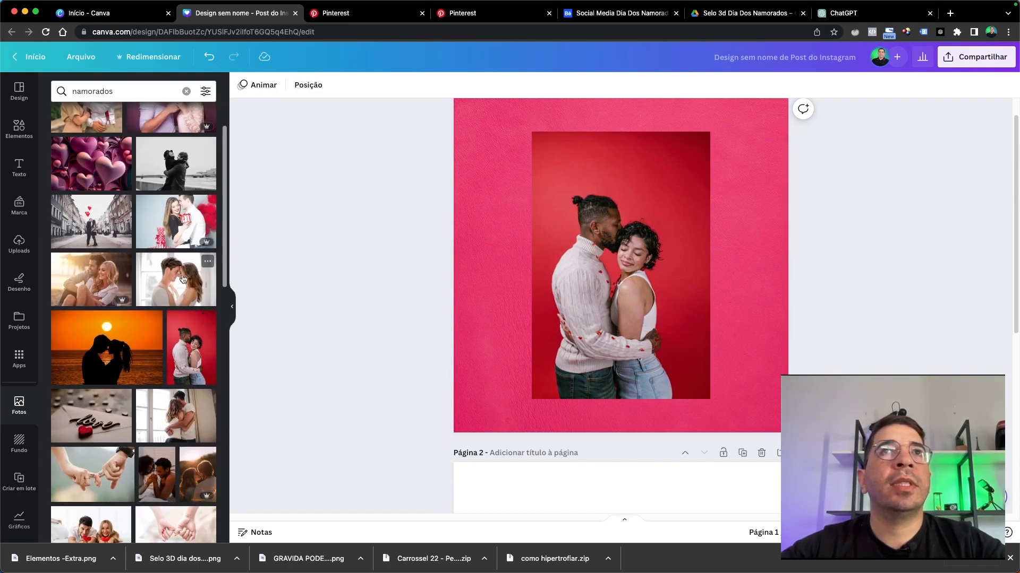
pyautogui.click(183, 279)
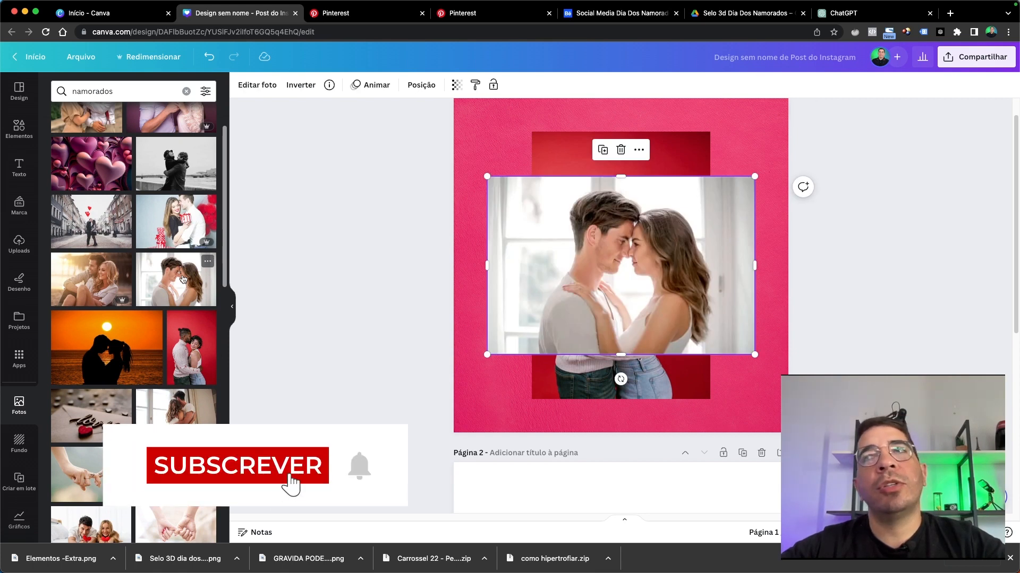
pyautogui.press('Delete')
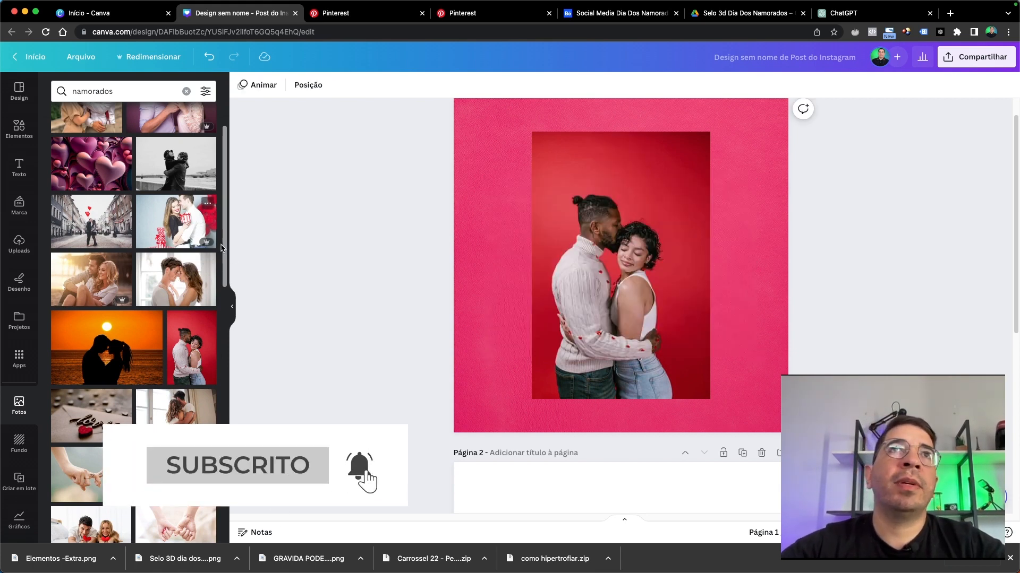
# Browse more "namorados" photos, try the couple in white bathrobes on page 1 and undo its insertion
pyautogui.scroll(1, 249, 245)
pyautogui.scroll(2, 149, 226)
pyautogui.scroll(-10, 149, 226)
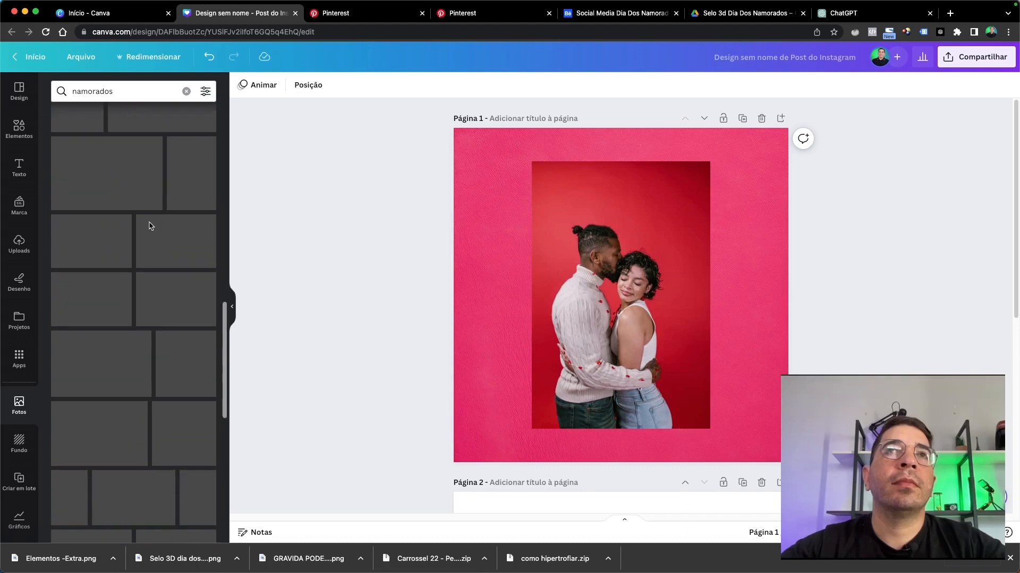
pyautogui.scroll(-5, 149, 227)
pyautogui.click(180, 270)
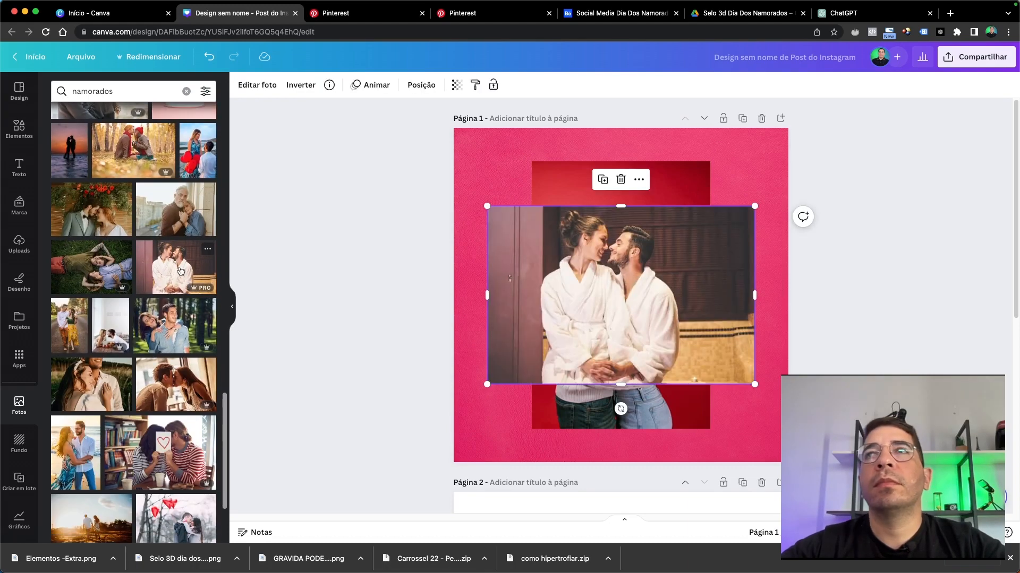
pyautogui.press('super+z')
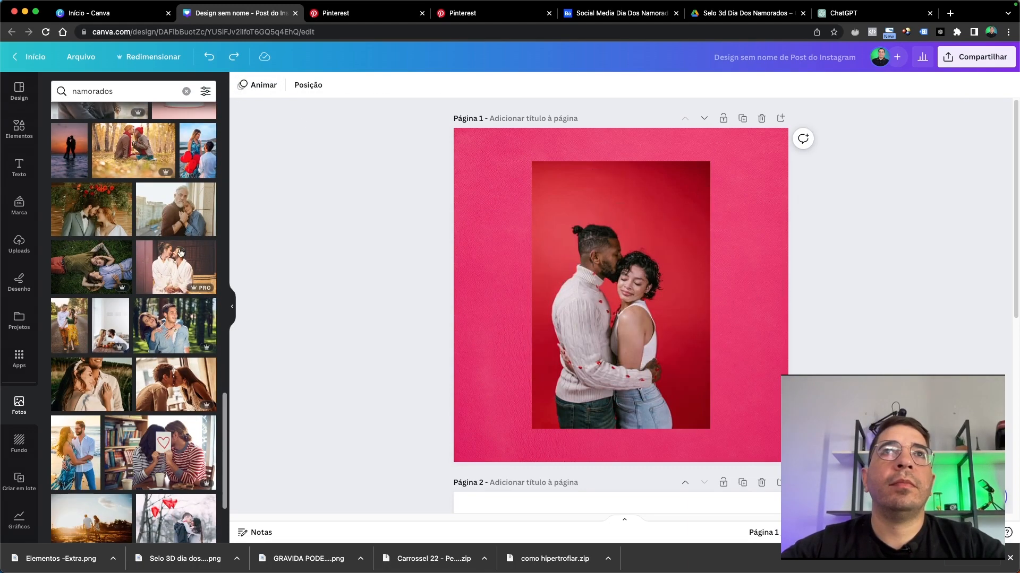
# Browse further "namorados" photos, try the couple hugging in a garden on page 1, crop its left side and delete it
pyautogui.scroll(-4, 158, 284)
pyautogui.scroll(-5, 159, 284)
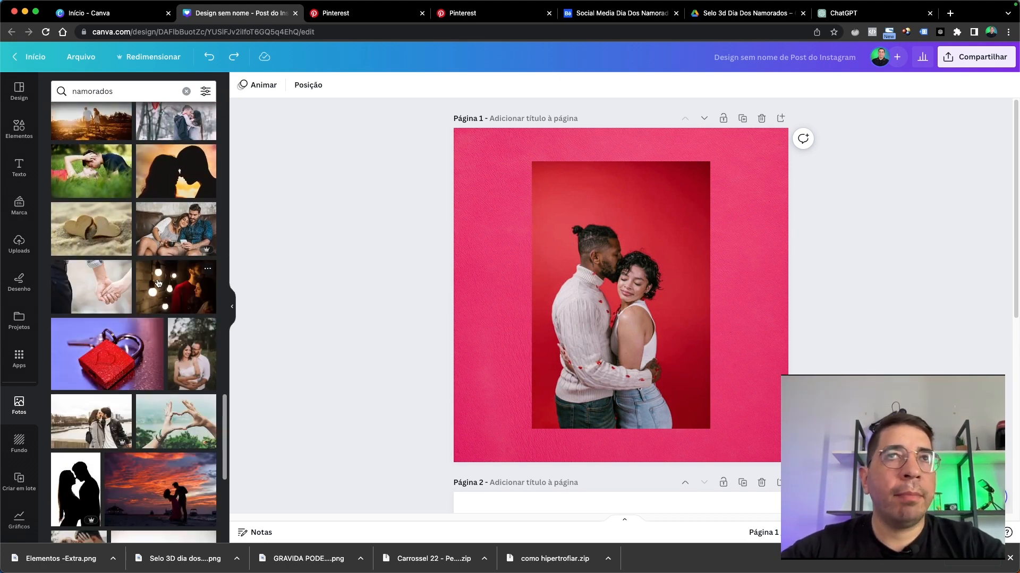
pyautogui.scroll(-6, 158, 283)
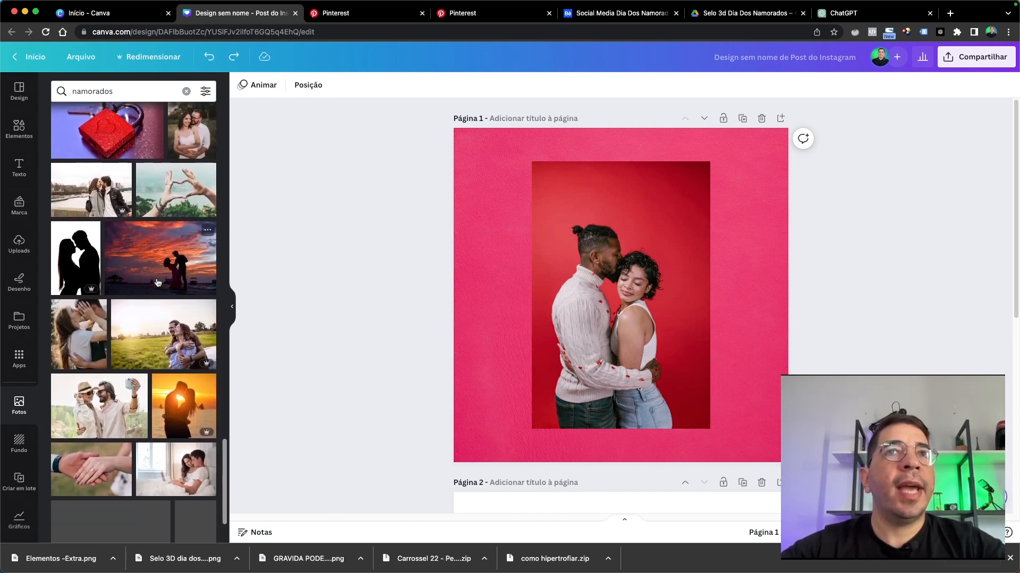
pyautogui.scroll(-8, 158, 283)
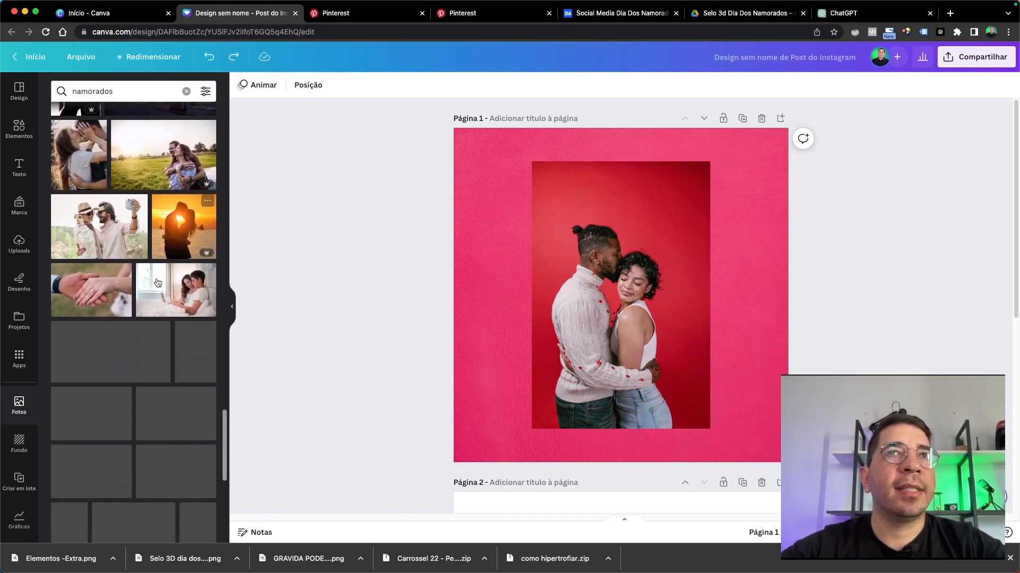
pyautogui.scroll(-5, 158, 281)
pyautogui.click(107, 396)
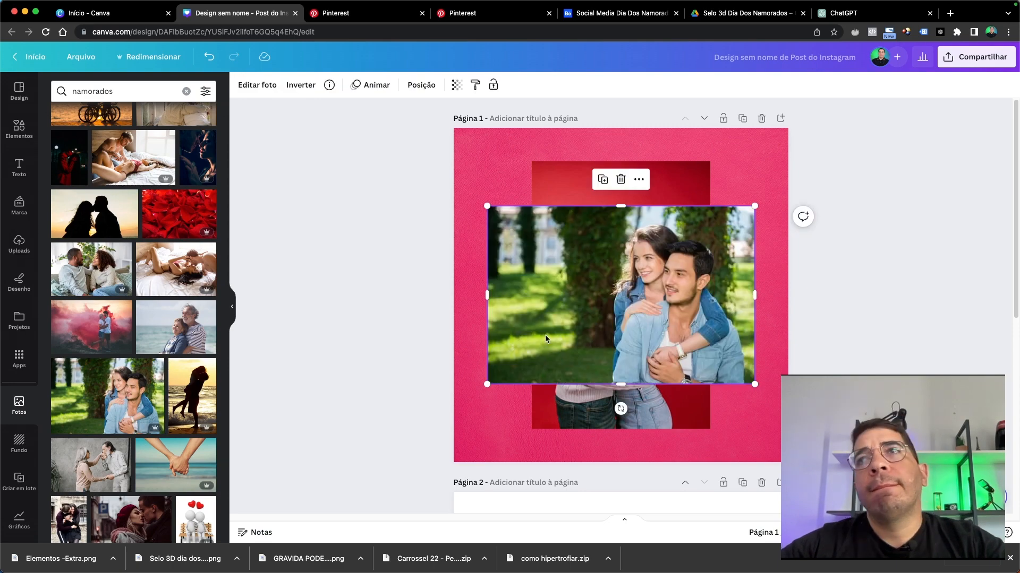
pyautogui.moveTo(484, 296); pyautogui.dragTo(602, 298)
pyautogui.press('Delete')
# Crop the top, right and left sides of the red-backdrop couple photo close to the couple, about 687 high
pyautogui.moveTo(664, 276); pyautogui.dragTo(651, 258)
pyautogui.moveTo(610, 144); pyautogui.dragTo(613, 198)
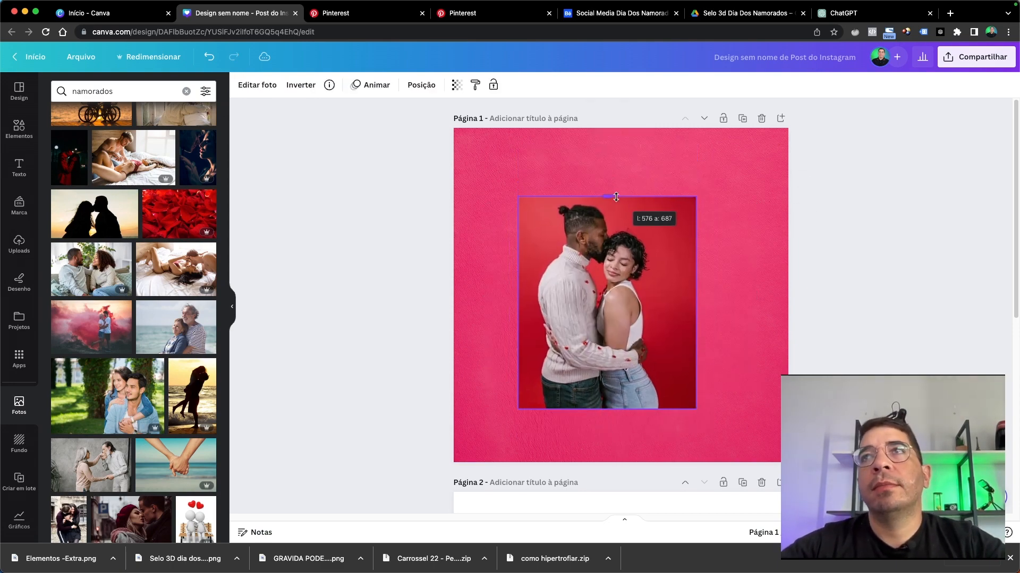
pyautogui.scroll(2, 689, 292)
pyautogui.scroll(2, 689, 292)
pyautogui.moveTo(749, 319); pyautogui.dragTo(694, 319)
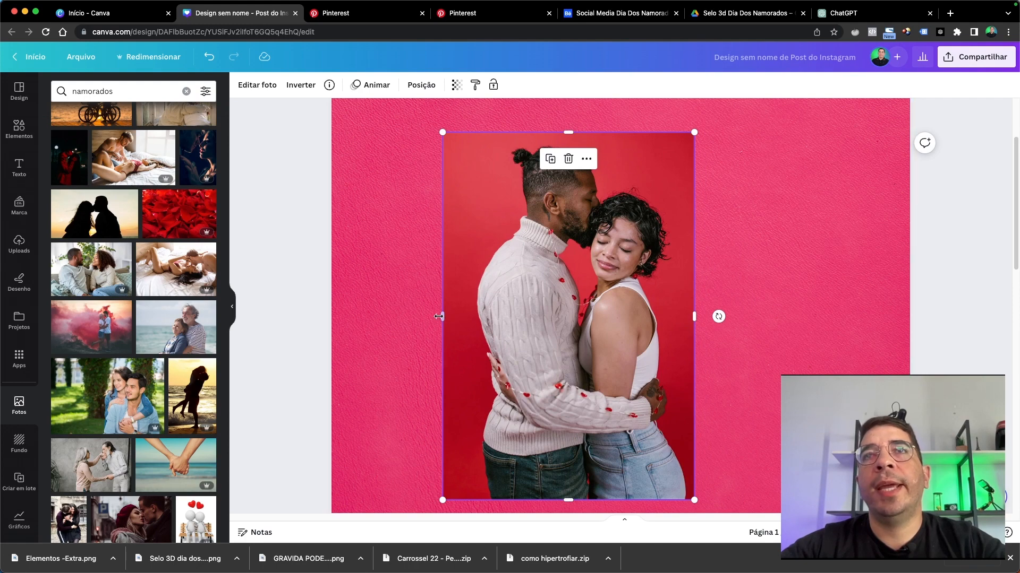
pyautogui.moveTo(442, 317); pyautogui.dragTo(469, 324)
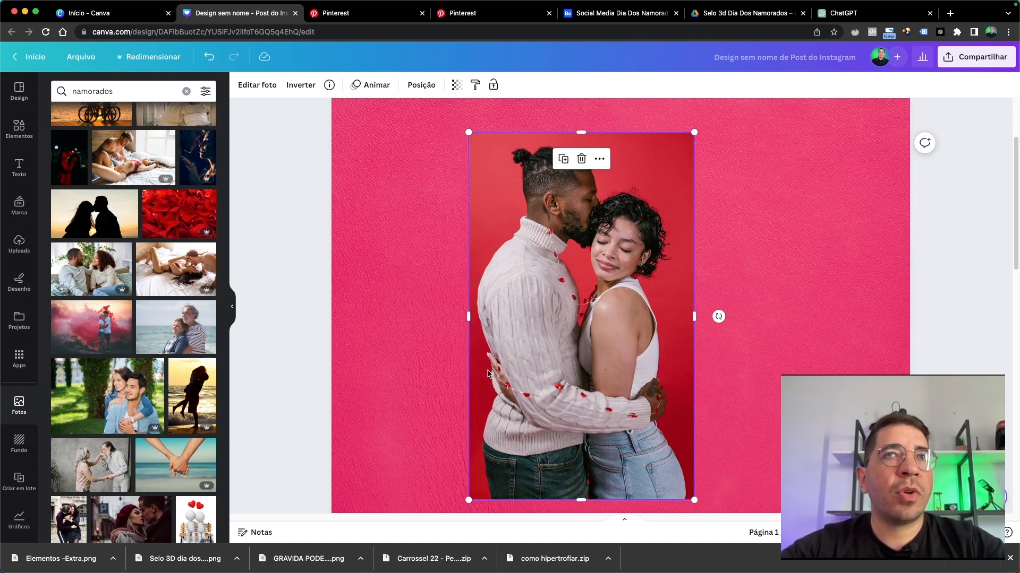
# Reposition the cropped couple photo so it is horizontally centred on page 1, near the middle of its height
pyautogui.scroll(-3, 542, 398)
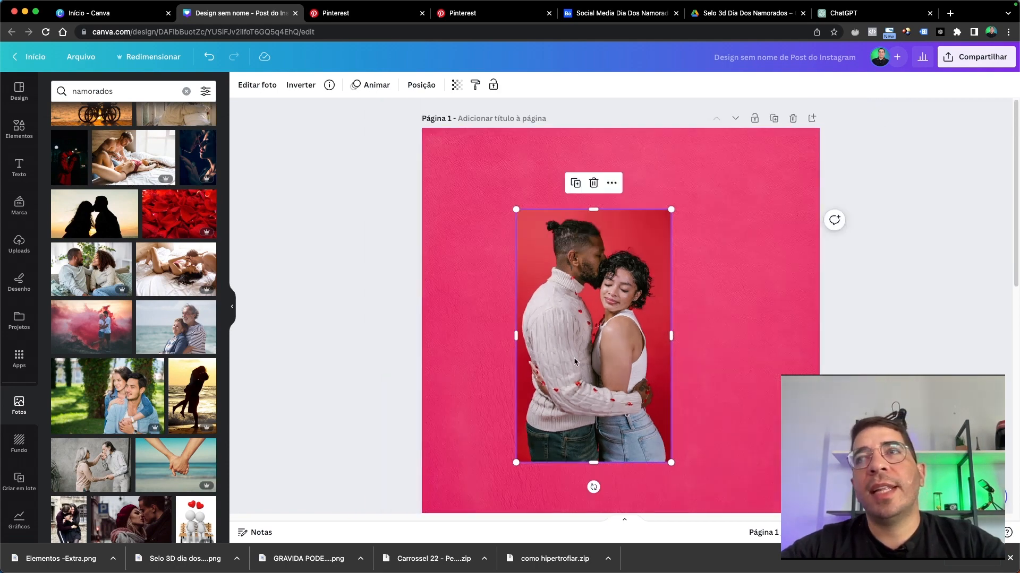
pyautogui.moveTo(573, 358); pyautogui.dragTo(600, 376)
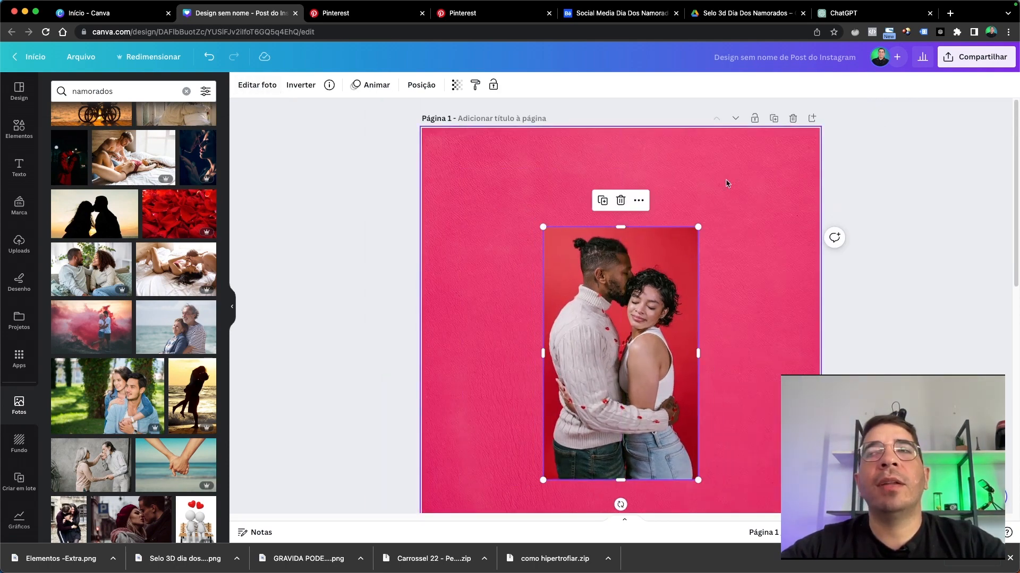
pyautogui.click(793, 165)
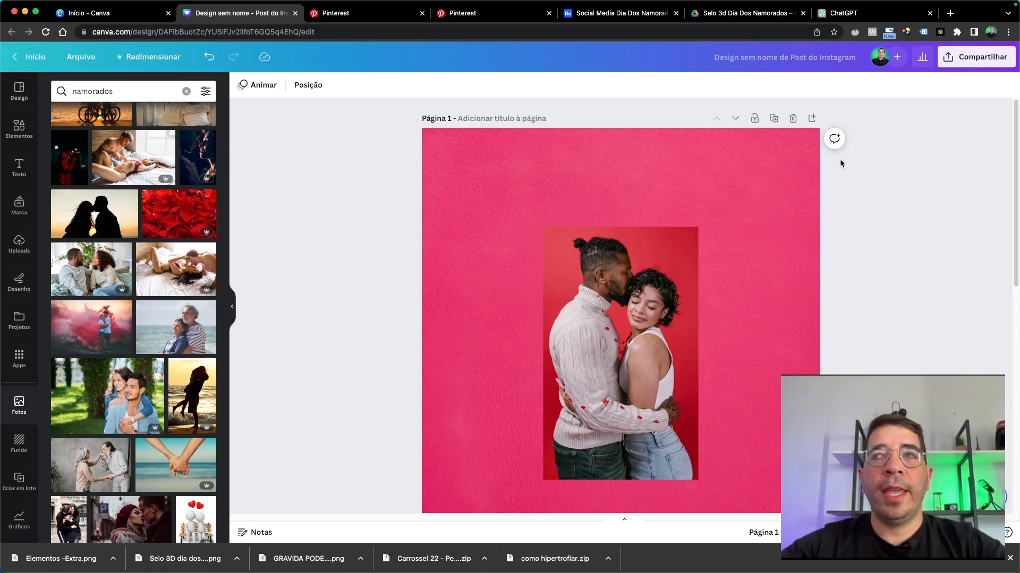
pyautogui.moveTo(653, 317); pyautogui.dragTo(653, 287)
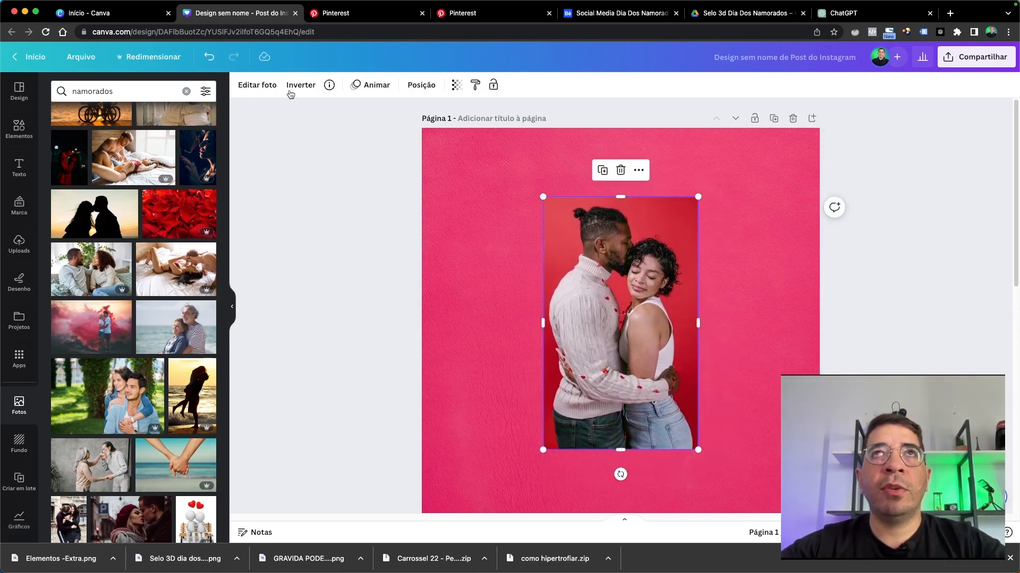
# Remove the red background from the couple photo with the background remover and nudge the cutout slightly
pyautogui.click(253, 87)
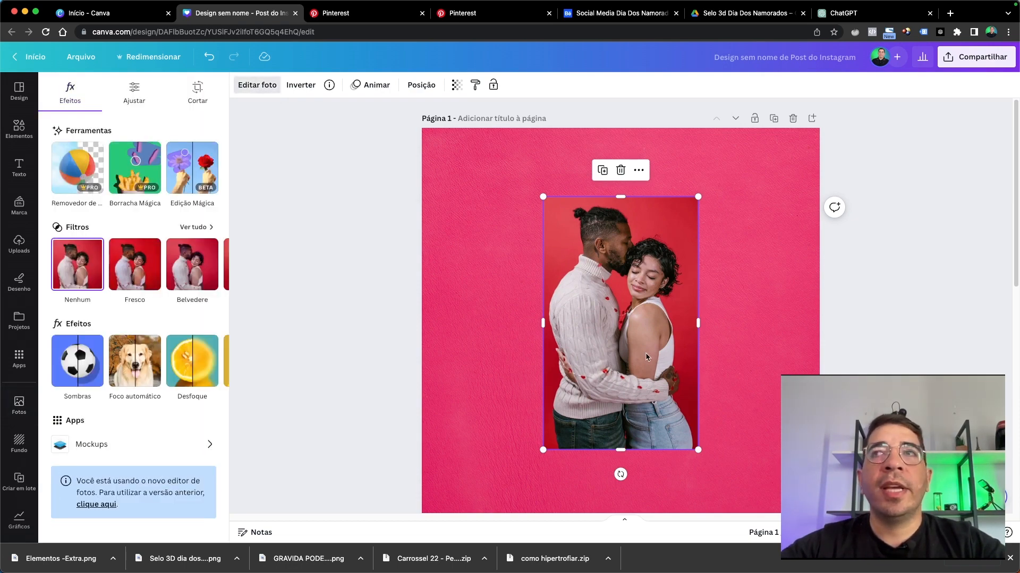
pyautogui.scroll(5, 555, 264)
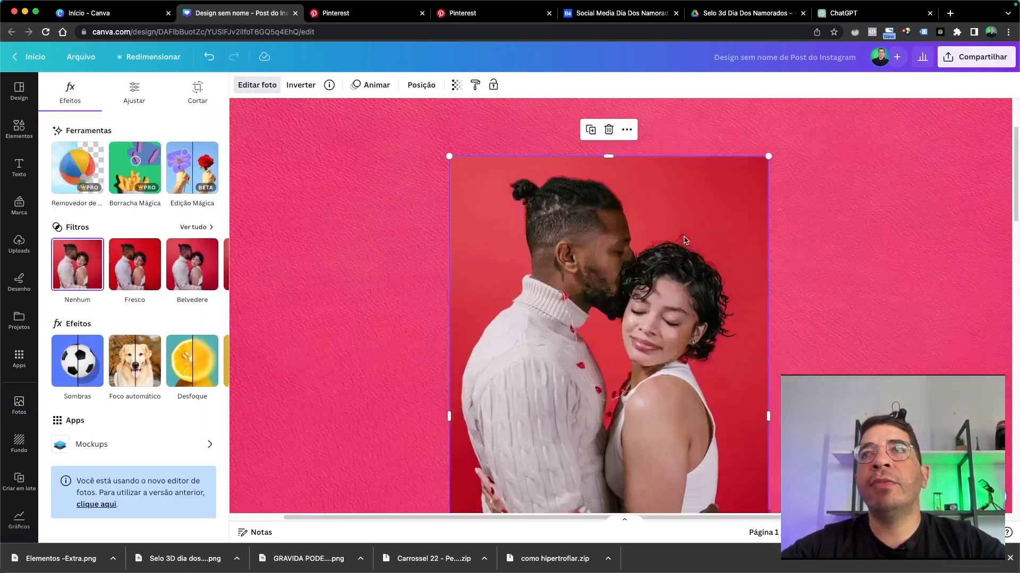
pyautogui.scroll(-5, 610, 194)
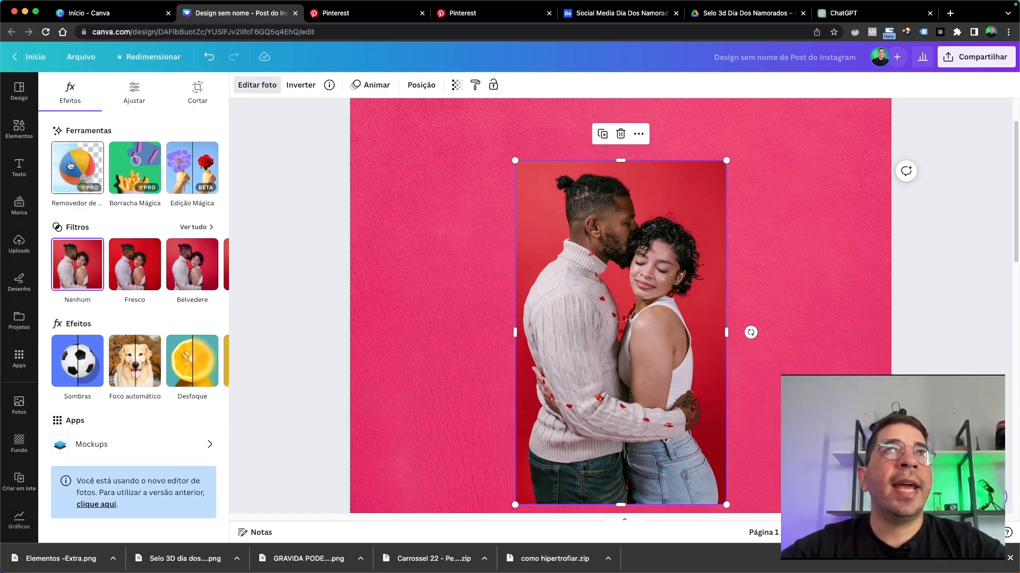
pyautogui.click(72, 167)
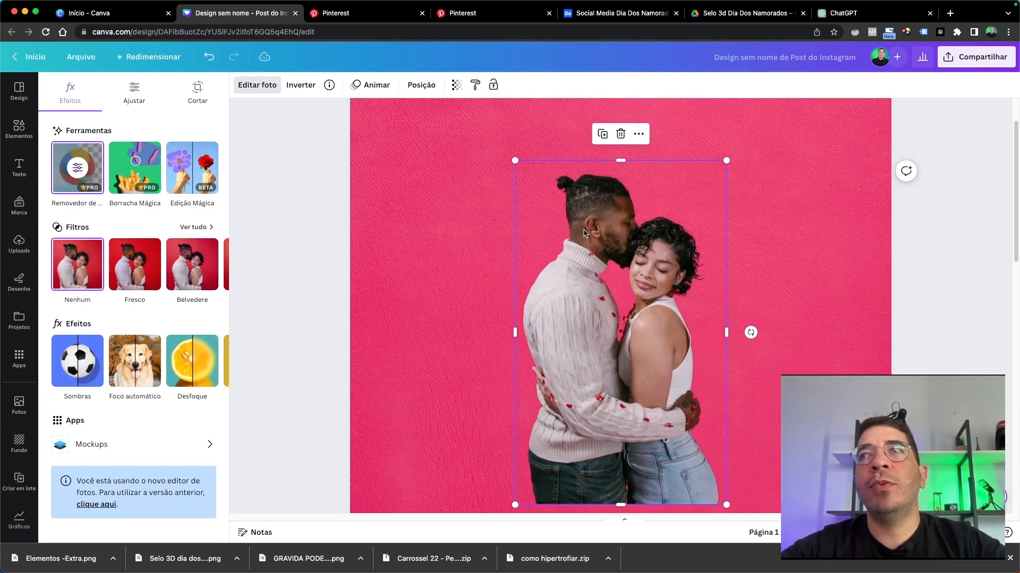
pyautogui.moveTo(670, 236)
pyautogui.mouseDown()
pyautogui.moveTo(655, 225)
pyautogui.moveTo(664, 225)
pyautogui.mouseUp()
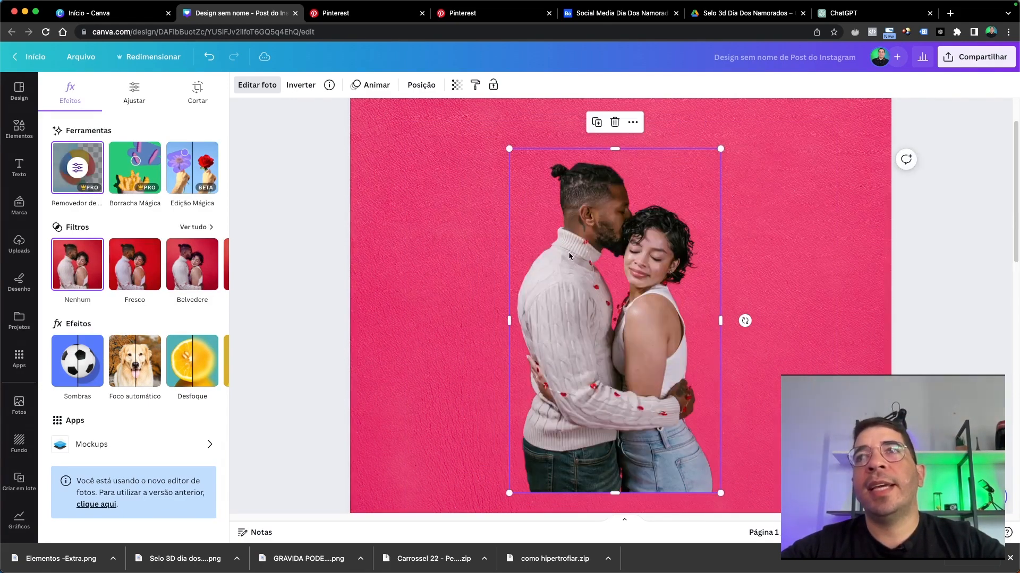
# Enlarge the couple cutout, crop it from the bottom to above the waist, trim its left edge slightly and recentre it on page 1
pyautogui.scroll(-3, 569, 253)
pyautogui.scroll(1, 570, 254)
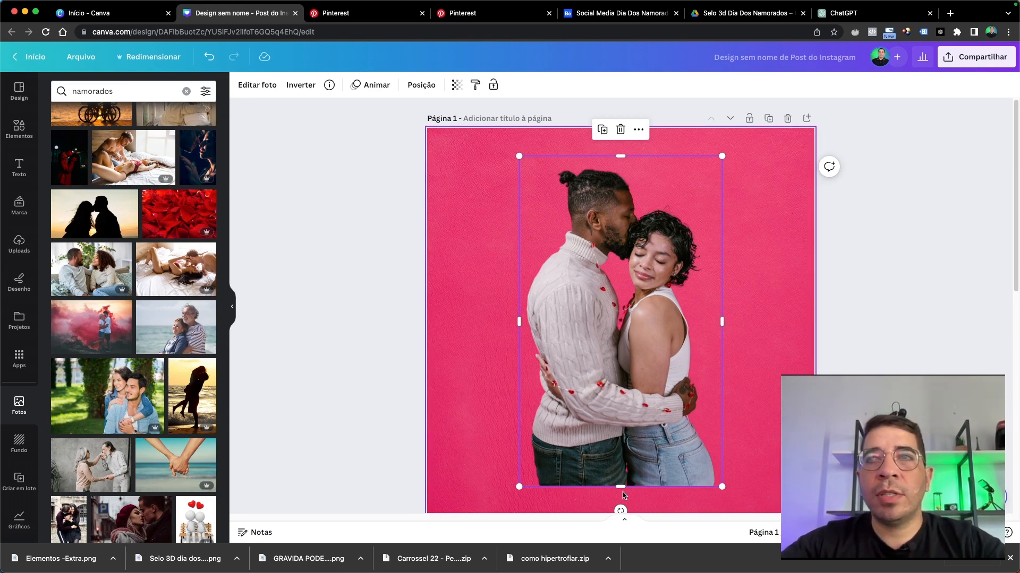
pyautogui.moveTo(620, 486); pyautogui.dragTo(628, 375)
pyautogui.moveTo(665, 344); pyautogui.dragTo(665, 378)
pyautogui.moveTo(519, 300); pyautogui.dragTo(524, 301)
pyautogui.moveTo(623, 331); pyautogui.dragTo(631, 329)
pyautogui.click(895, 258)
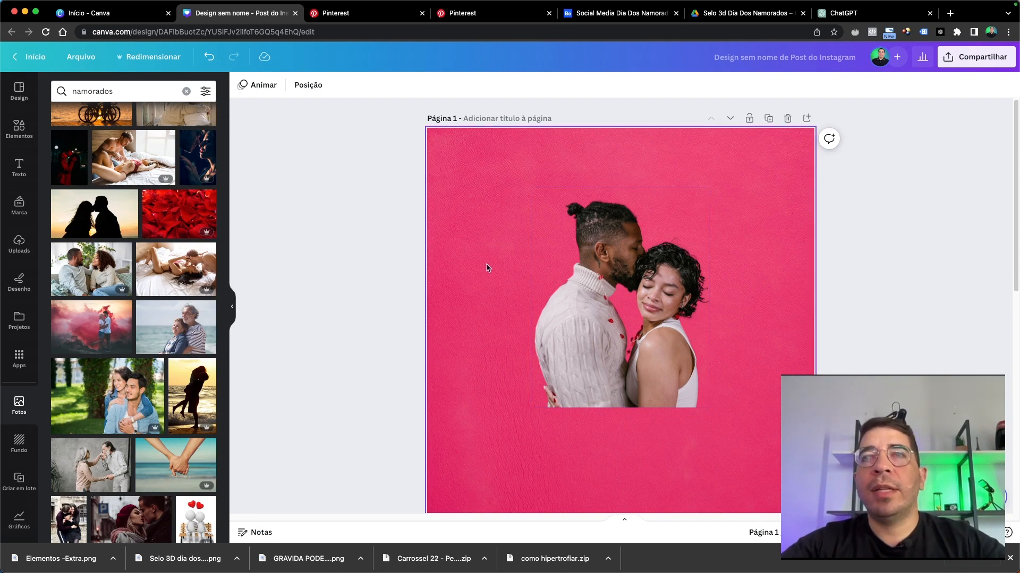
pyautogui.click(659, 16)
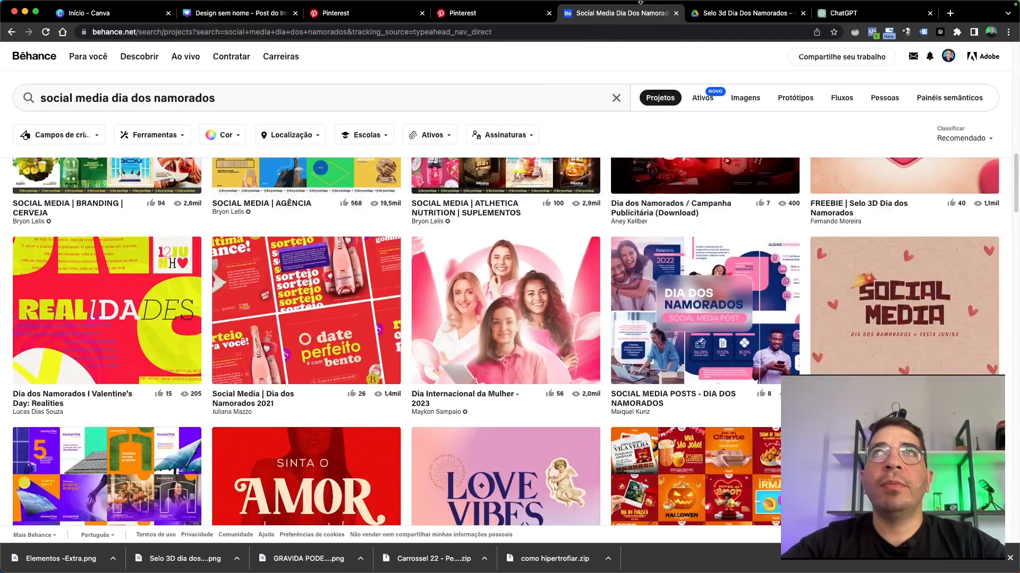
pyautogui.click(268, 17)
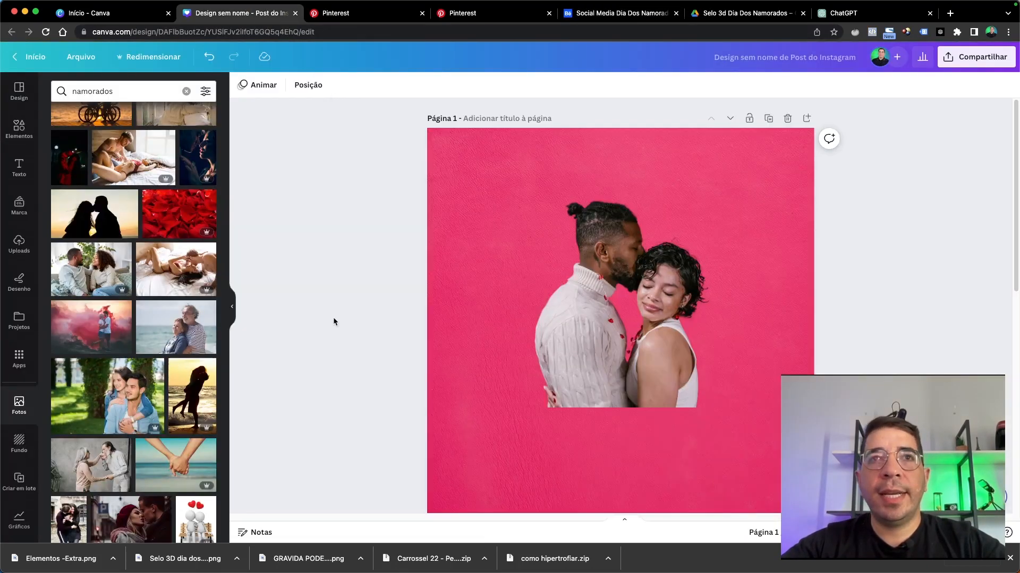
pyautogui.rightClick(354, 243)
pyautogui.click(309, 238)
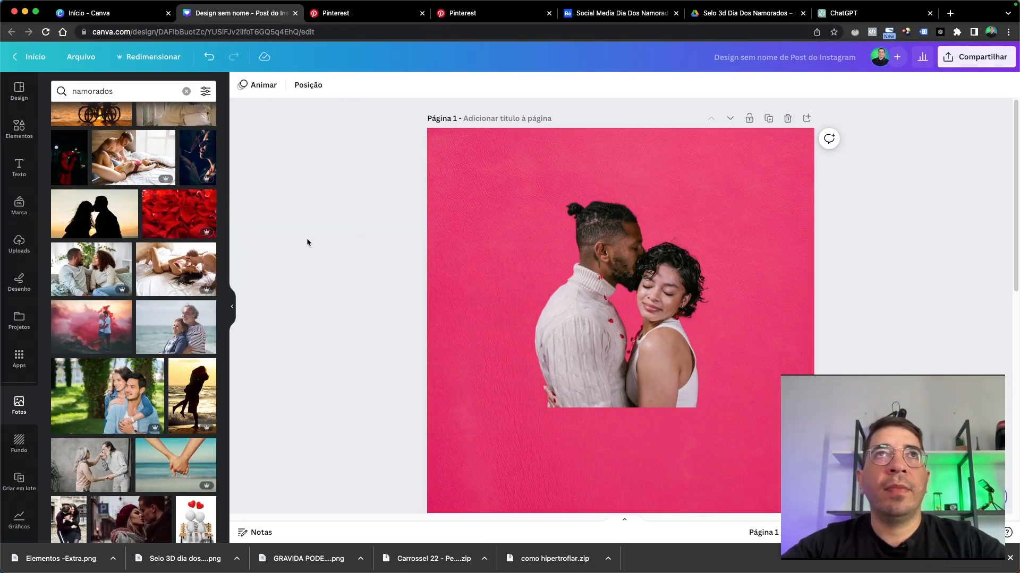
# Upload "Elementos -Extra.png" and "Selo 3D dia dos Namorados.png" from the Mesa folder
pyautogui.click(19, 243)
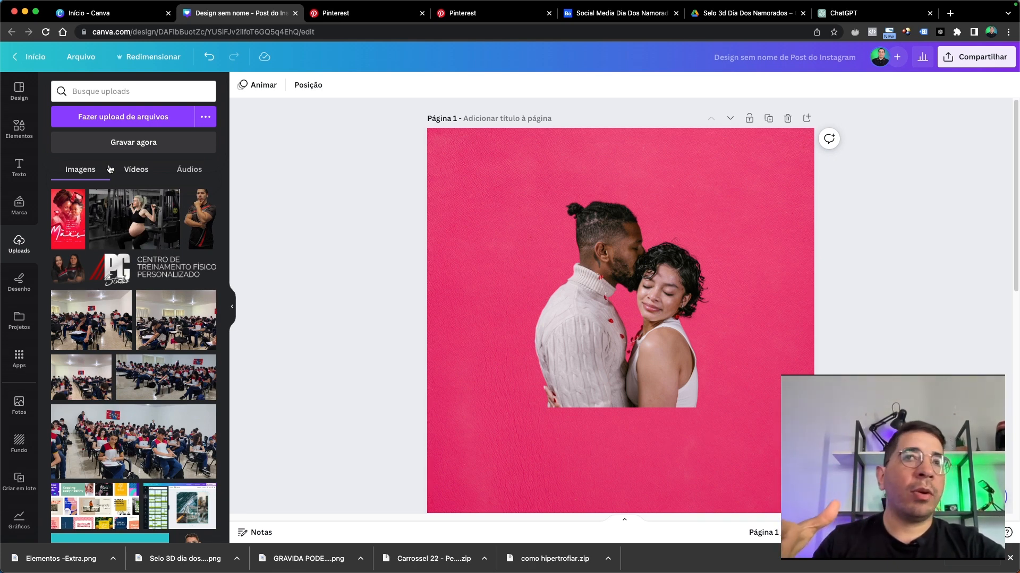
pyautogui.click(122, 116)
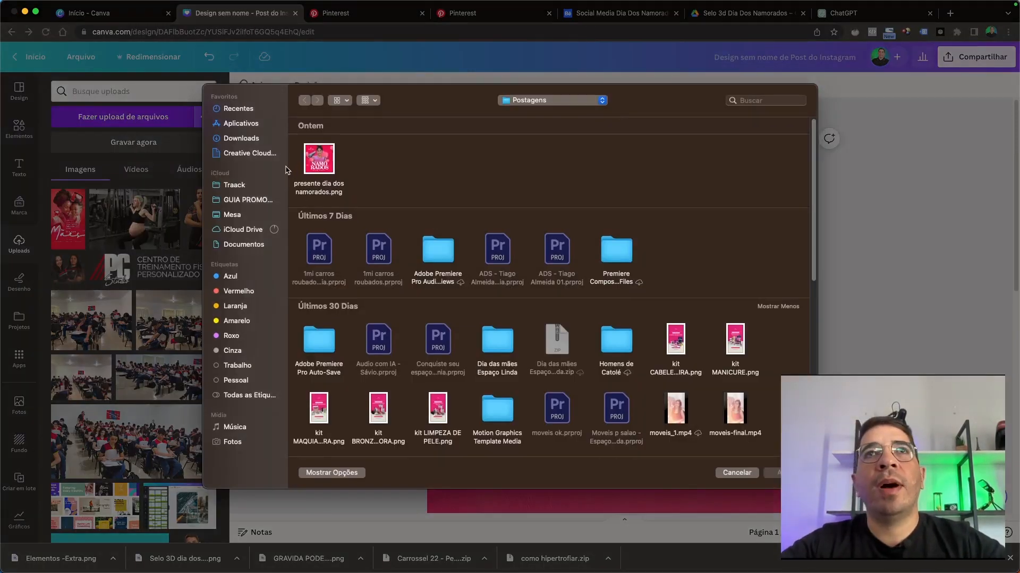
pyautogui.click(246, 218)
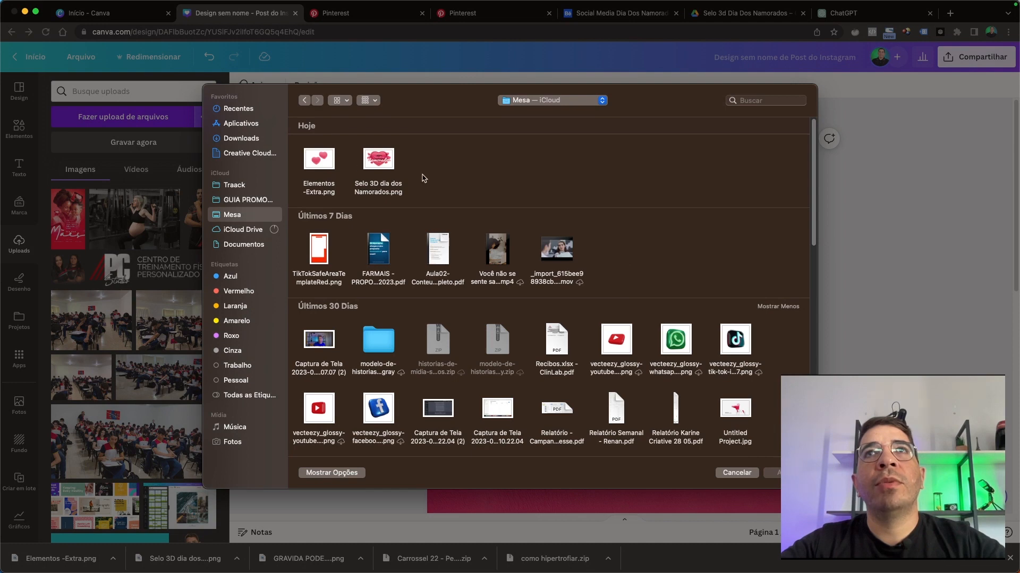
pyautogui.moveTo(424, 178); pyautogui.dragTo(325, 155)
pyautogui.click(774, 473)
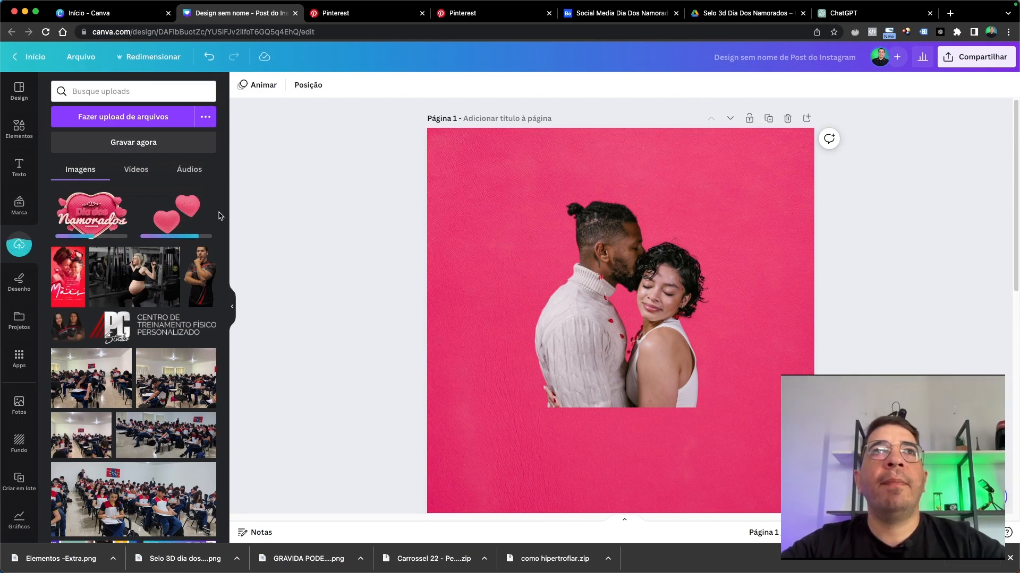
# Add the uploaded pair of 3D hearts over the couple, enlarged to about 1060 × 707, and crop its empty side margins
pyautogui.click(175, 215)
pyautogui.moveTo(668, 279); pyautogui.dragTo(624, 261)
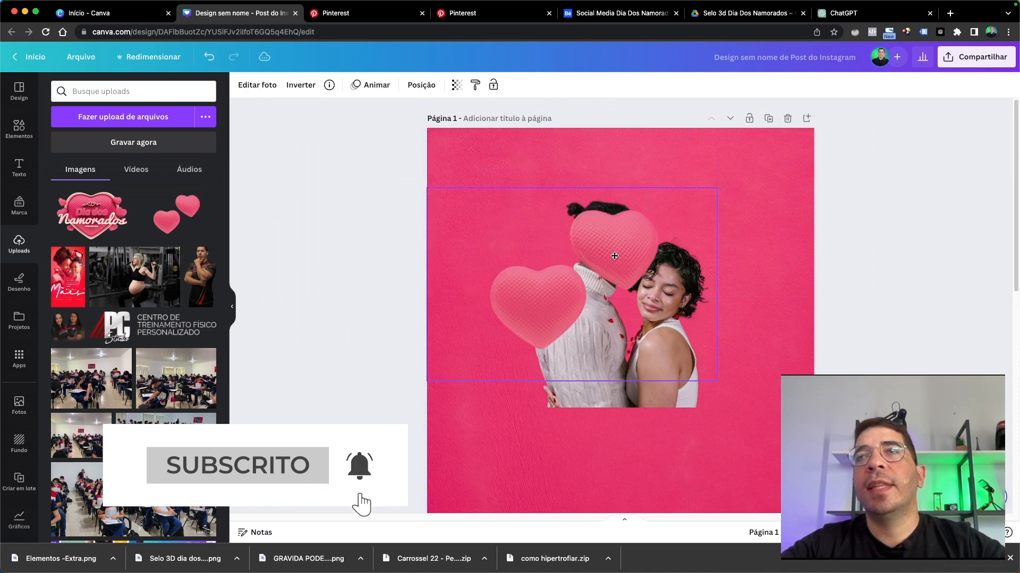
pyautogui.moveTo(717, 187); pyautogui.dragTo(817, 134)
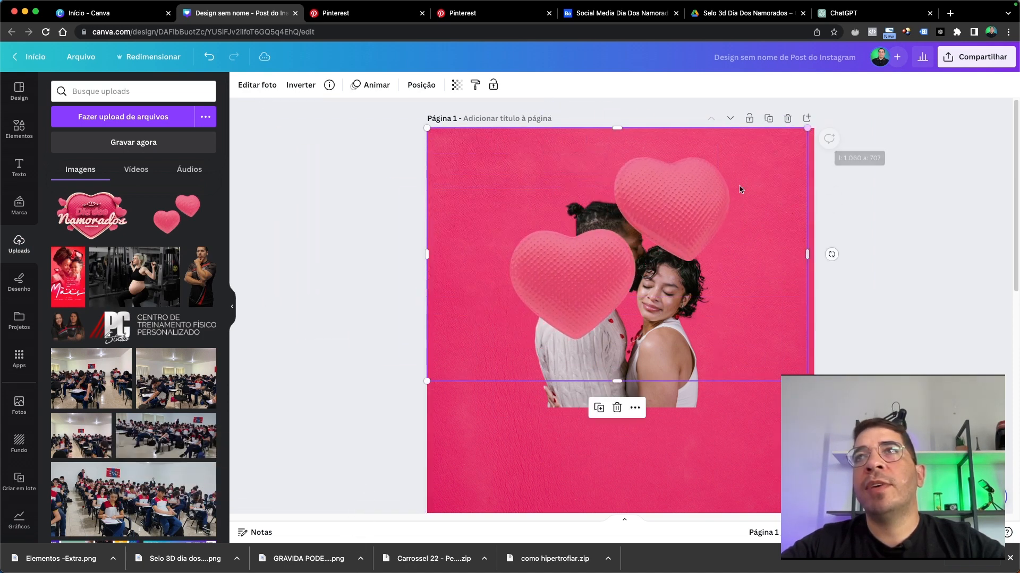
pyautogui.moveTo(696, 223); pyautogui.dragTo(702, 252)
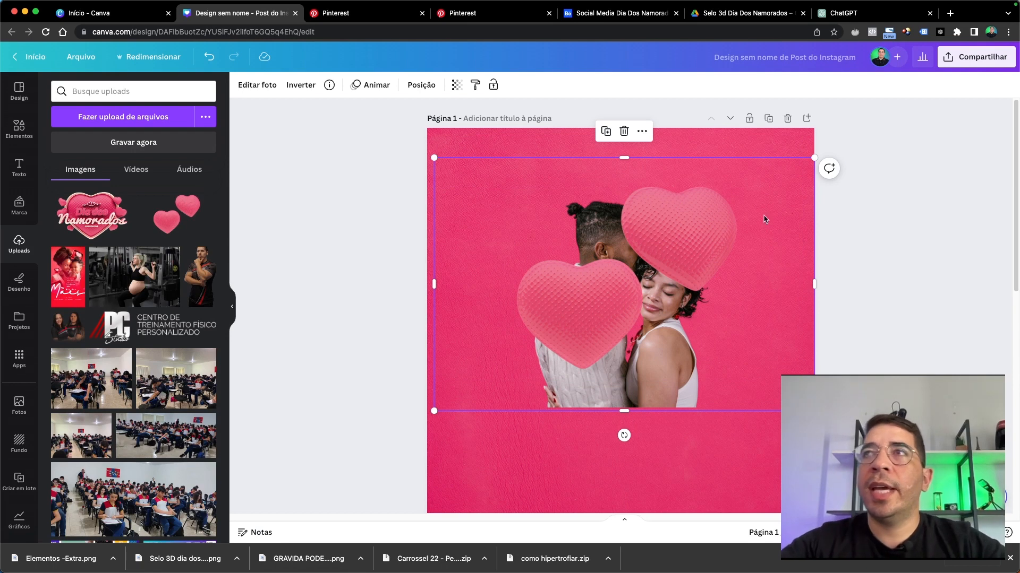
pyautogui.moveTo(685, 242)
pyautogui.mouseDown()
pyautogui.moveTo(664, 237)
pyautogui.moveTo(679, 249)
pyautogui.mouseUp()
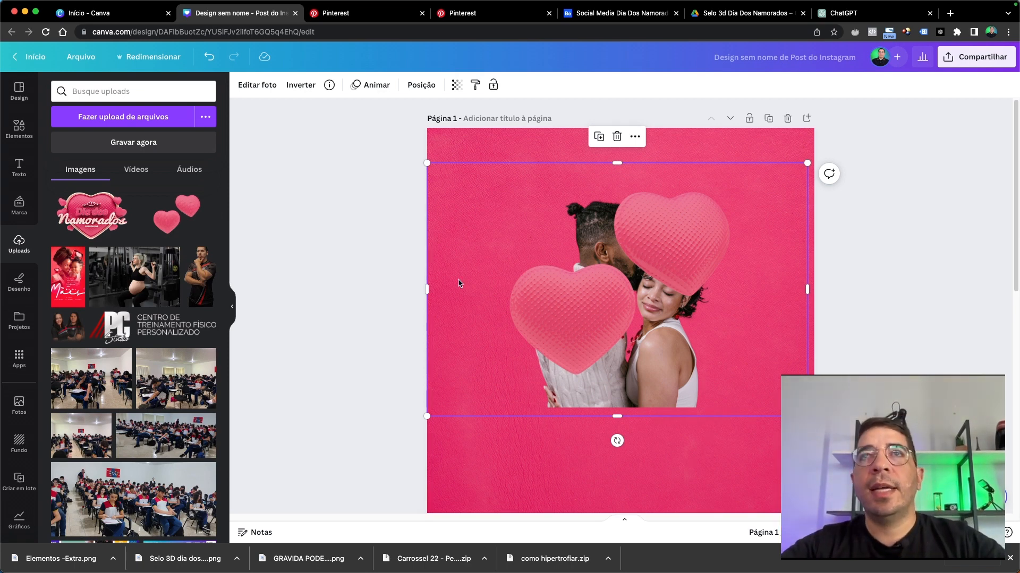
pyautogui.moveTo(428, 289); pyautogui.dragTo(497, 289)
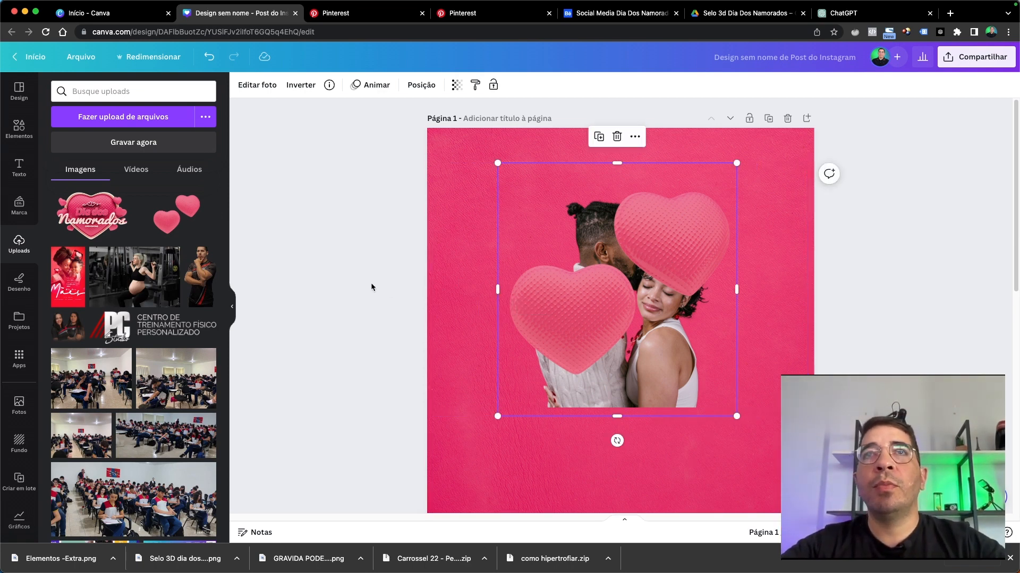
pyautogui.click(360, 278)
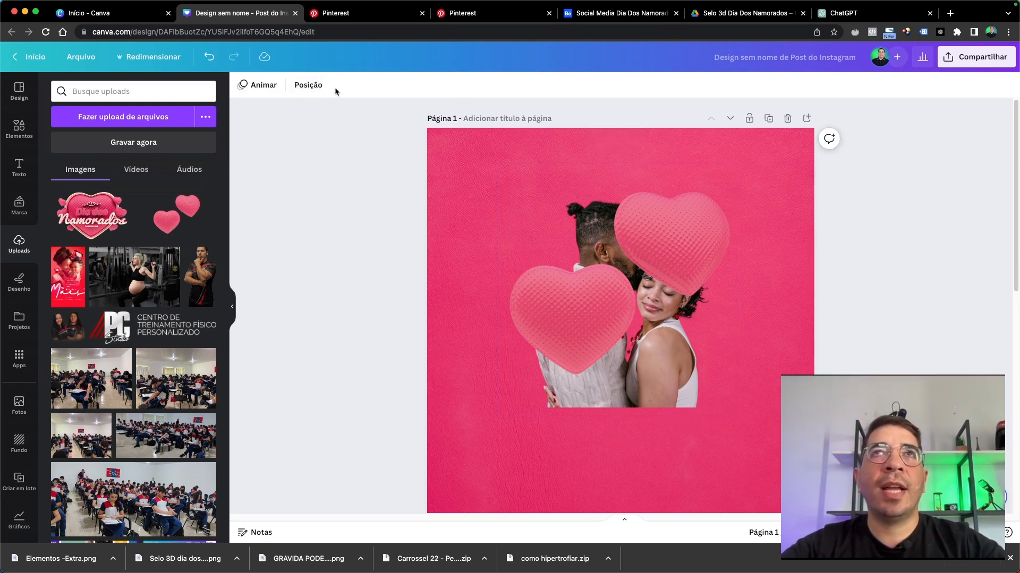
# Move the pair of 3D hearts behind the couple in the layer order and enlarge it slightly
pyautogui.click(307, 88)
pyautogui.click(110, 232)
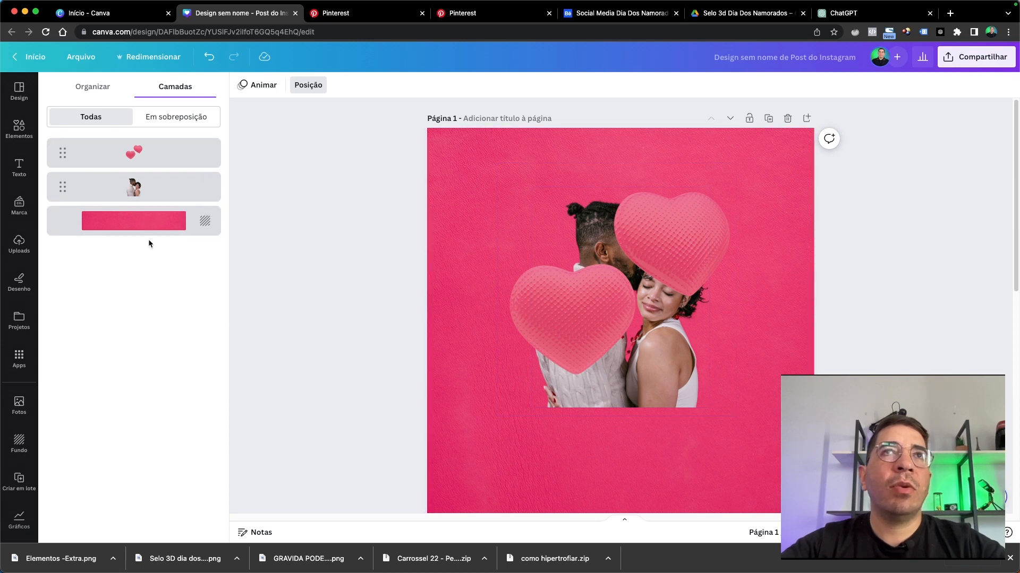
pyautogui.click(143, 163)
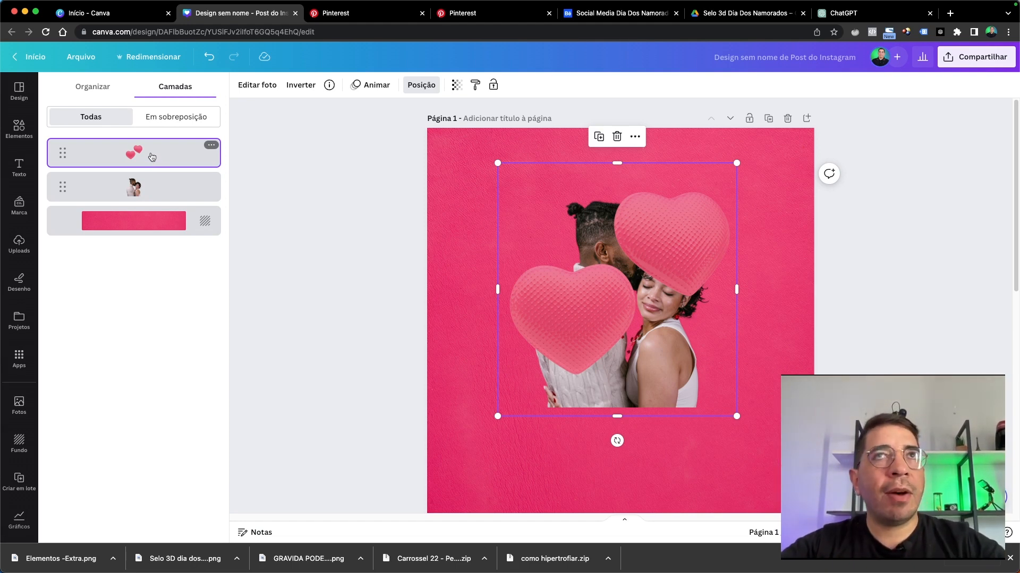
pyautogui.moveTo(152, 157); pyautogui.dragTo(152, 198)
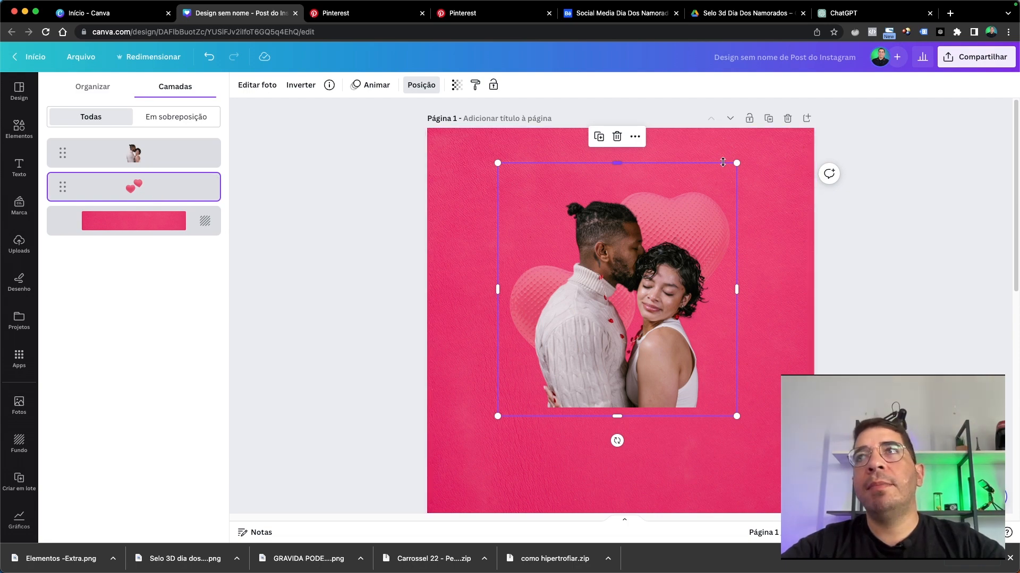
pyautogui.click(883, 178)
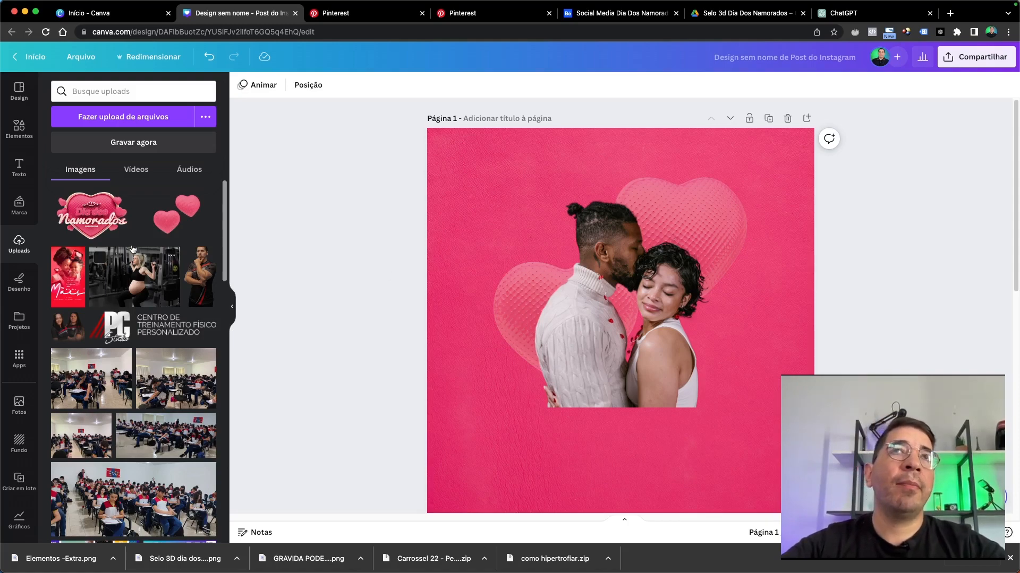
# Add the uploaded Dia dos Namorados seal over the couple's lower half, centred on page 1, and shrink it slightly
pyautogui.click(104, 227)
pyautogui.moveTo(671, 276); pyautogui.dragTo(671, 362)
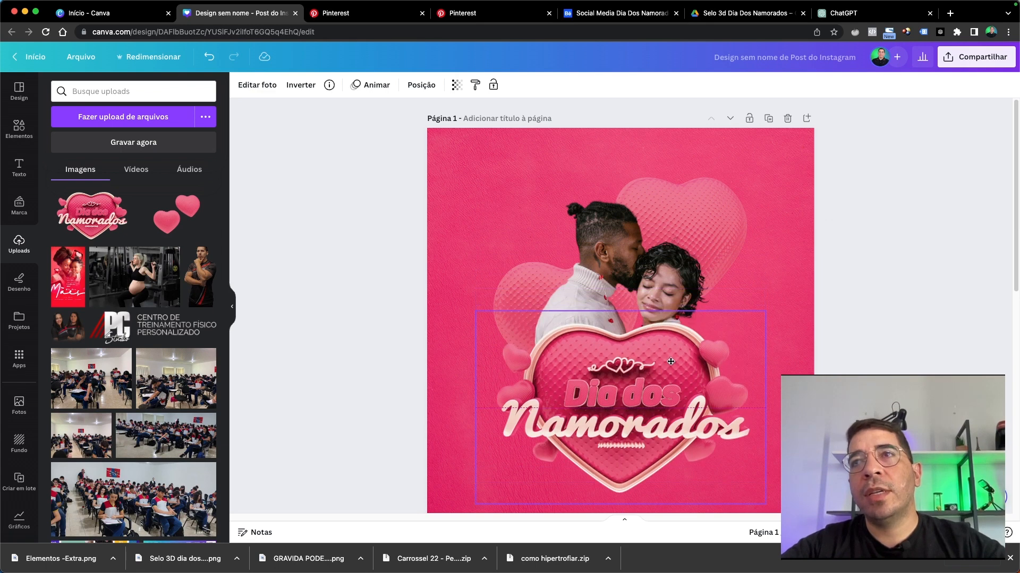
pyautogui.moveTo(765, 312); pyautogui.dragTo(755, 331)
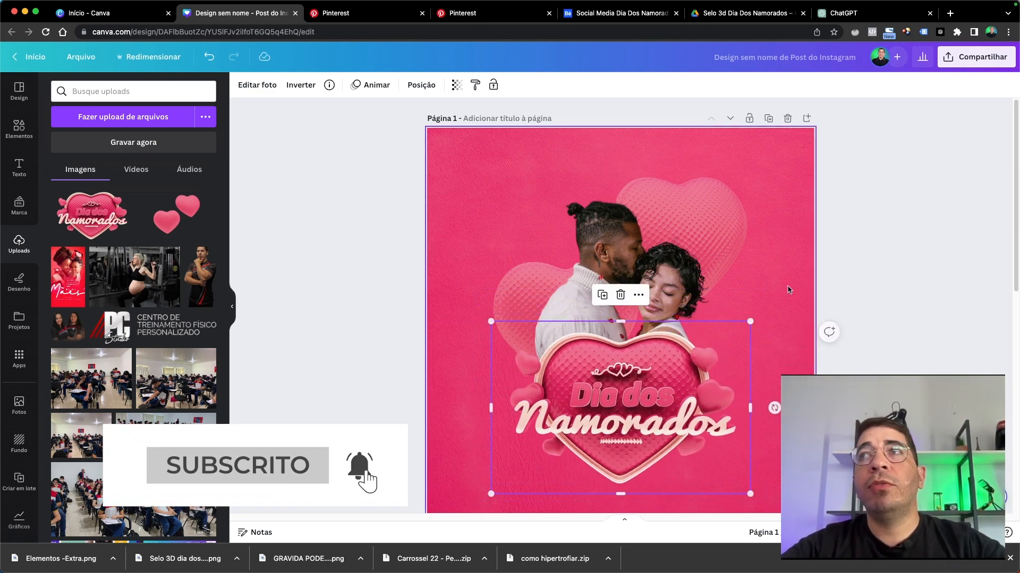
# Select the hearts, couple and seal together and shift them slightly down on page 1
pyautogui.scroll(-2, 788, 290)
pyautogui.click(852, 264)
pyautogui.scroll(2, 830, 305)
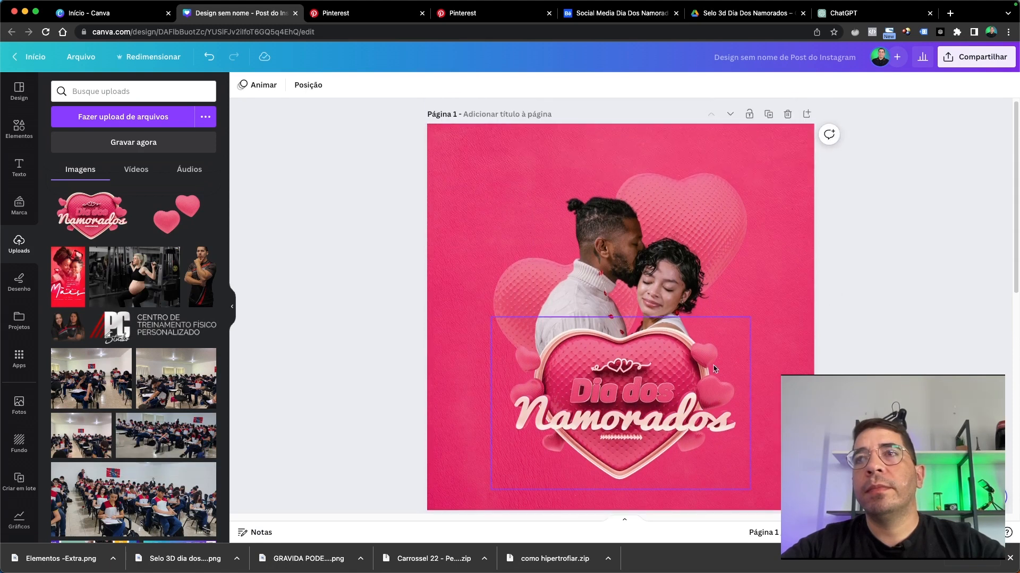
pyautogui.moveTo(922, 409); pyautogui.dragTo(513, 269)
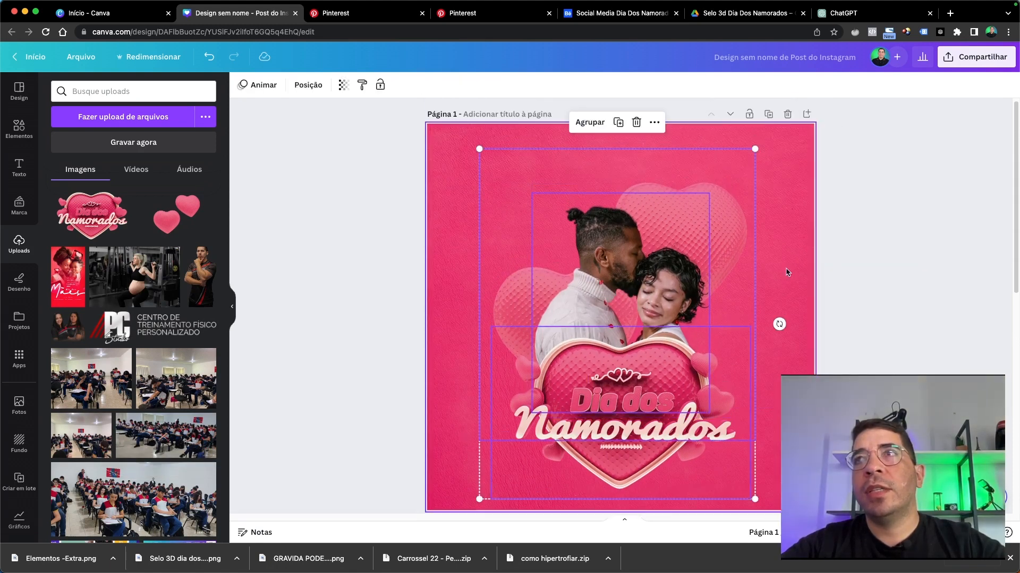
pyautogui.click(852, 253)
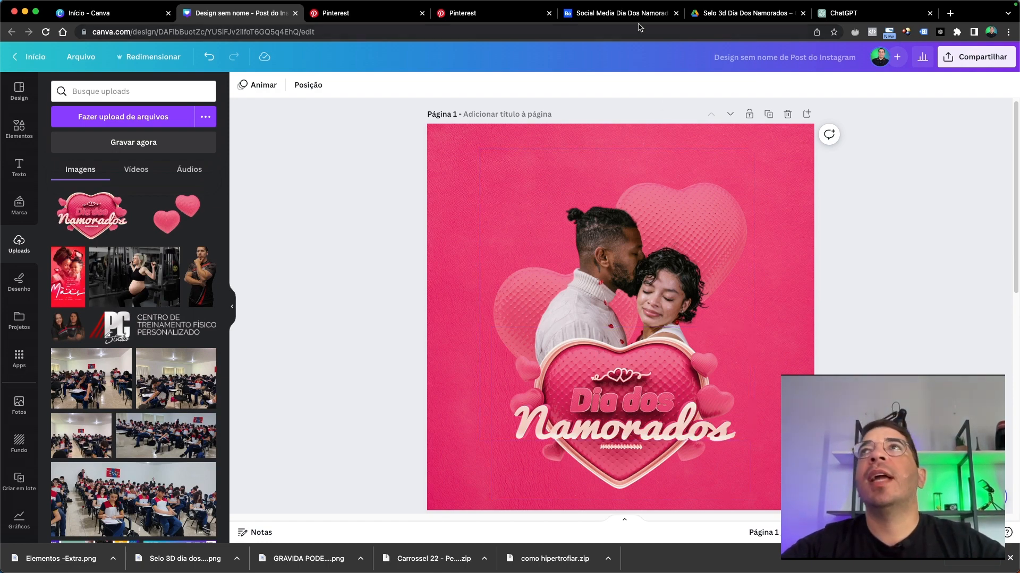
# Switch to ChatGPT and copy "é sobre celebrar o amor, mas também sobre se amar!" from the generated caption
pyautogui.click(845, 13)
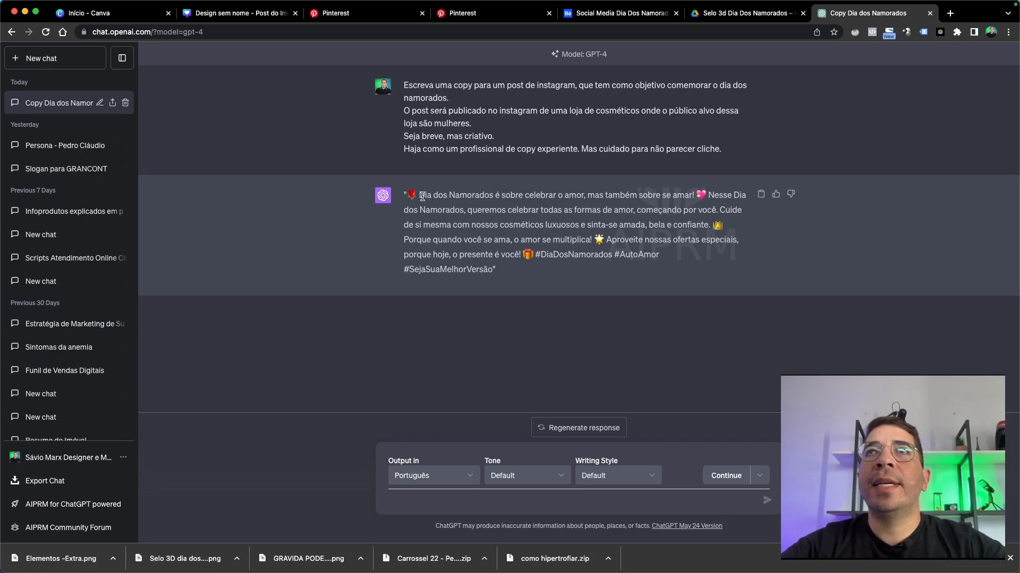
pyautogui.moveTo(422, 196); pyautogui.dragTo(495, 195)
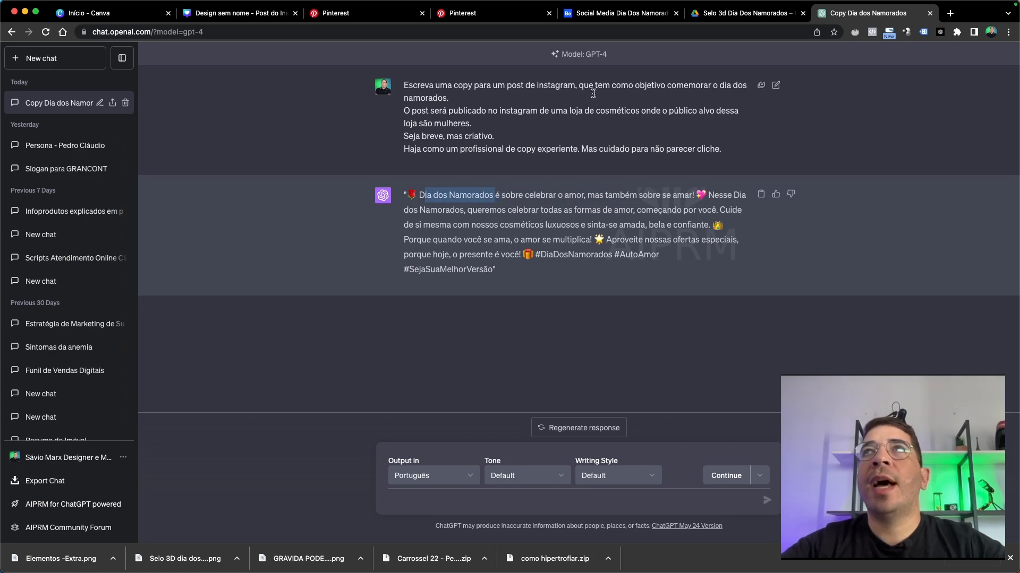
pyautogui.click(231, 15)
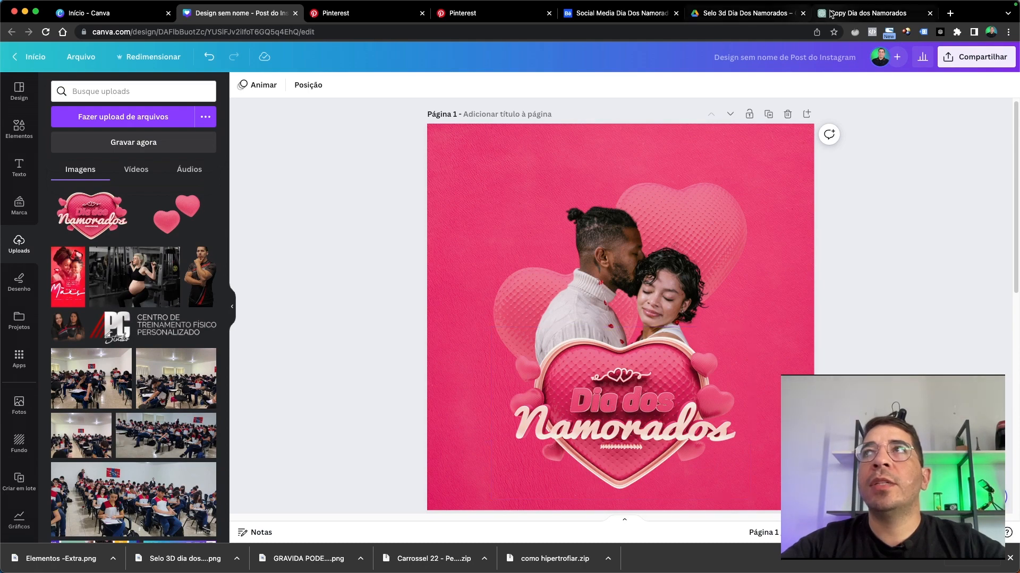
pyautogui.click(846, 14)
pyautogui.click(506, 203)
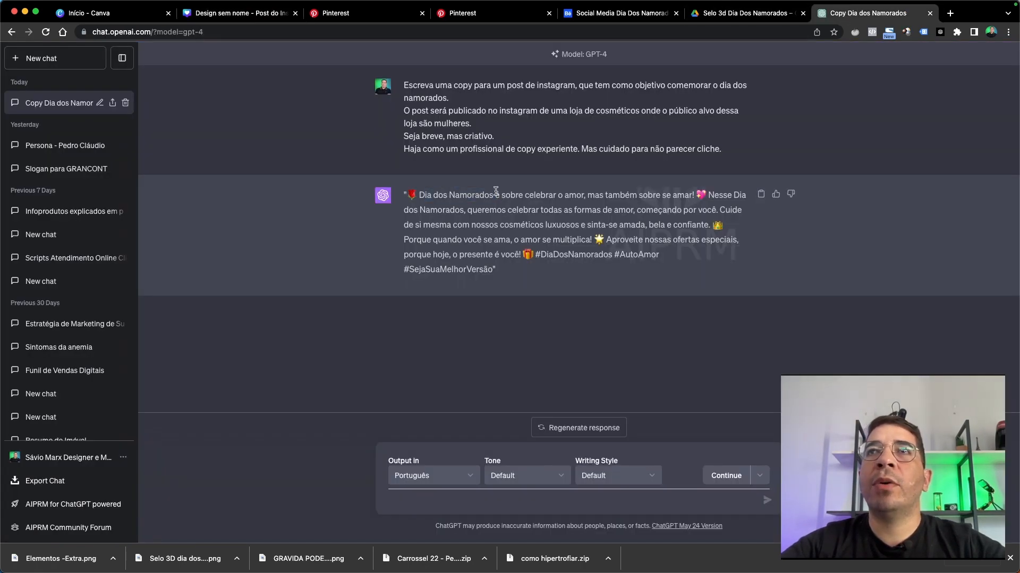
pyautogui.moveTo(496, 190); pyautogui.dragTo(699, 190)
pyautogui.hotkey('ctrl', 'c')
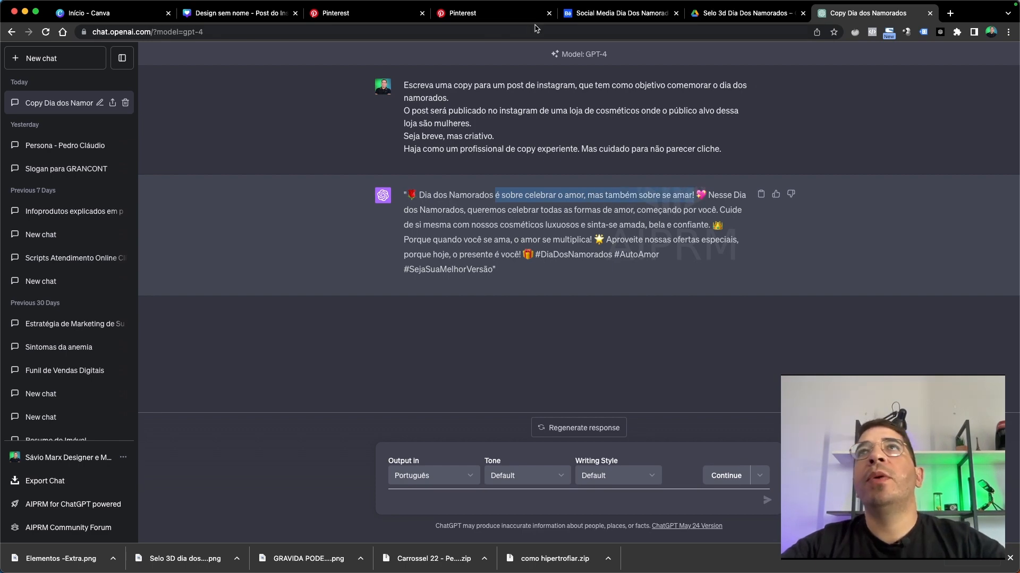
# Back in Canva, add a subtitle reading "é sobre celebrar o amor, mas também sobre se amar!" and centre it at the seal's lower tip
pyautogui.click(242, 13)
pyautogui.scroll(-3, 664, 407)
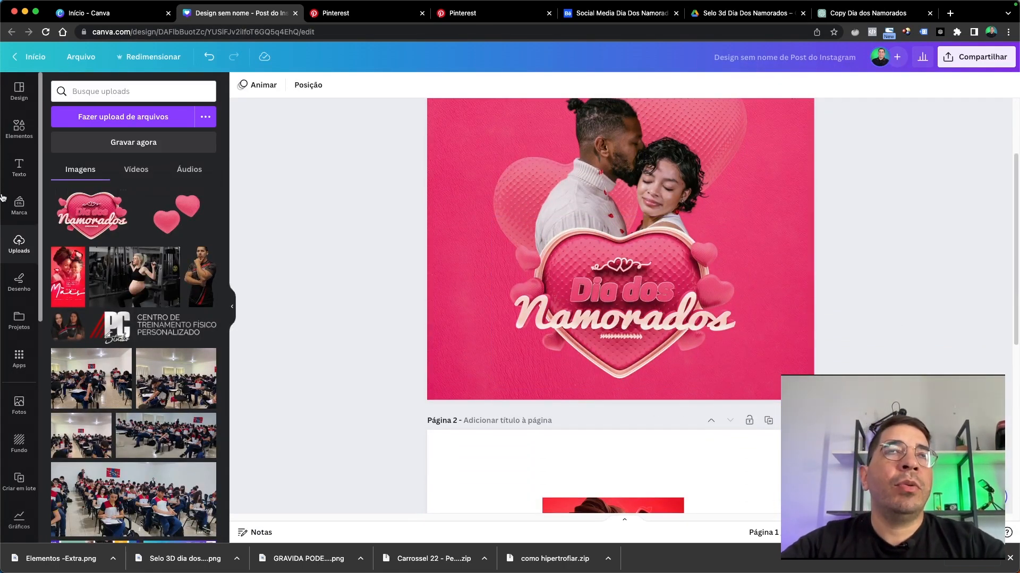
pyautogui.click(24, 171)
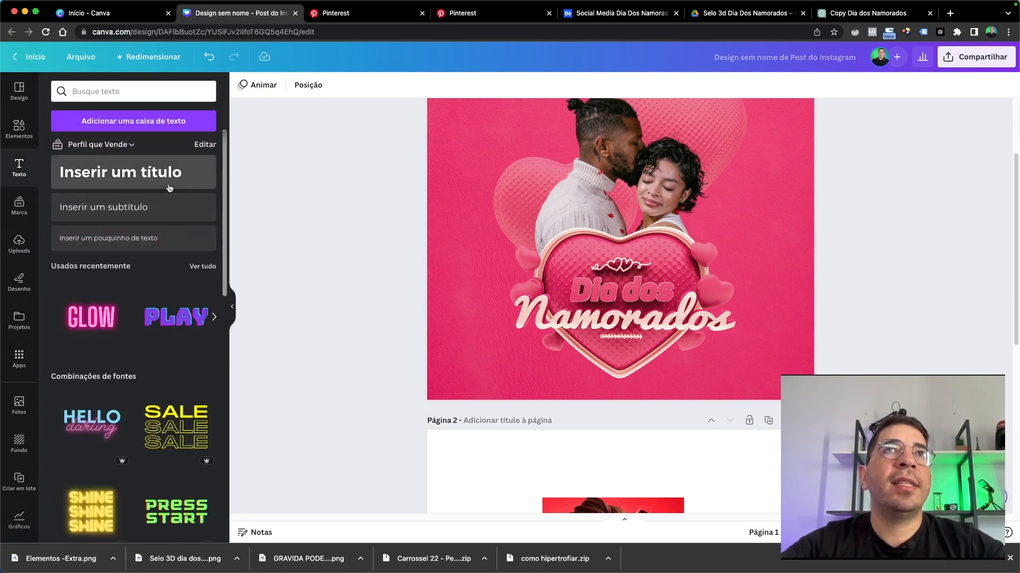
pyautogui.click(169, 212)
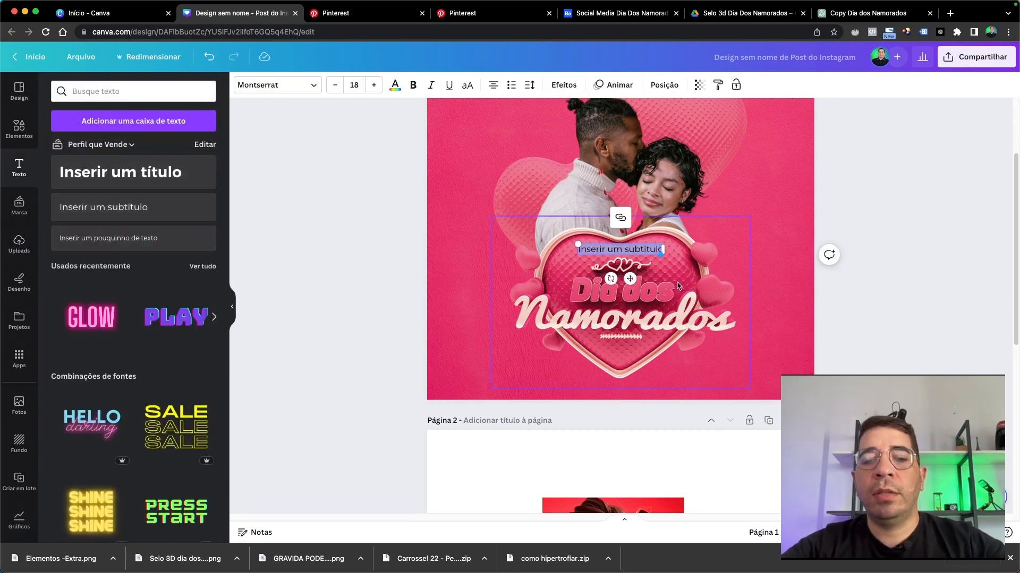
pyautogui.hotkey('ctrl', 'v')
pyautogui.click(751, 244)
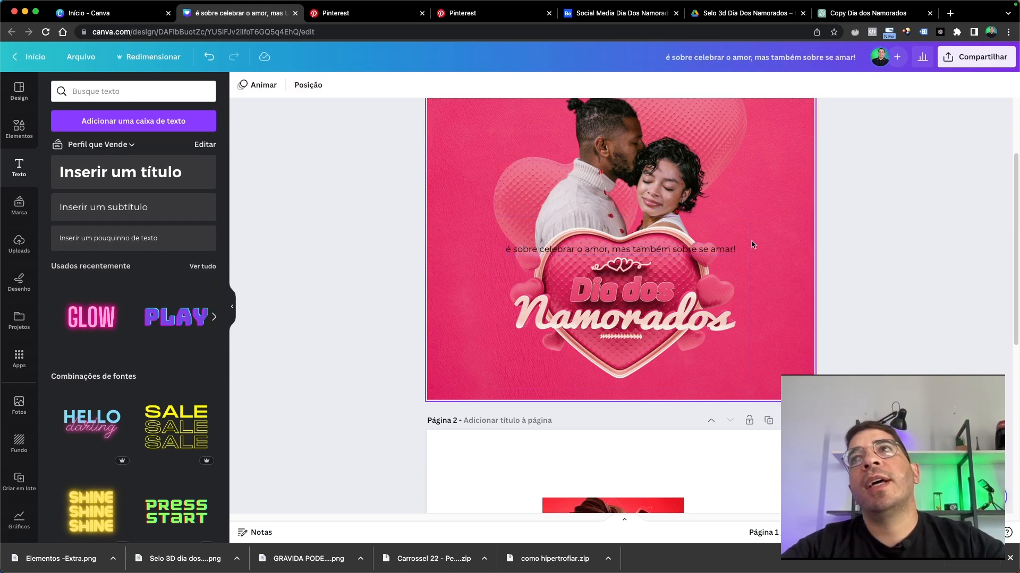
pyautogui.moveTo(751, 245); pyautogui.dragTo(749, 379)
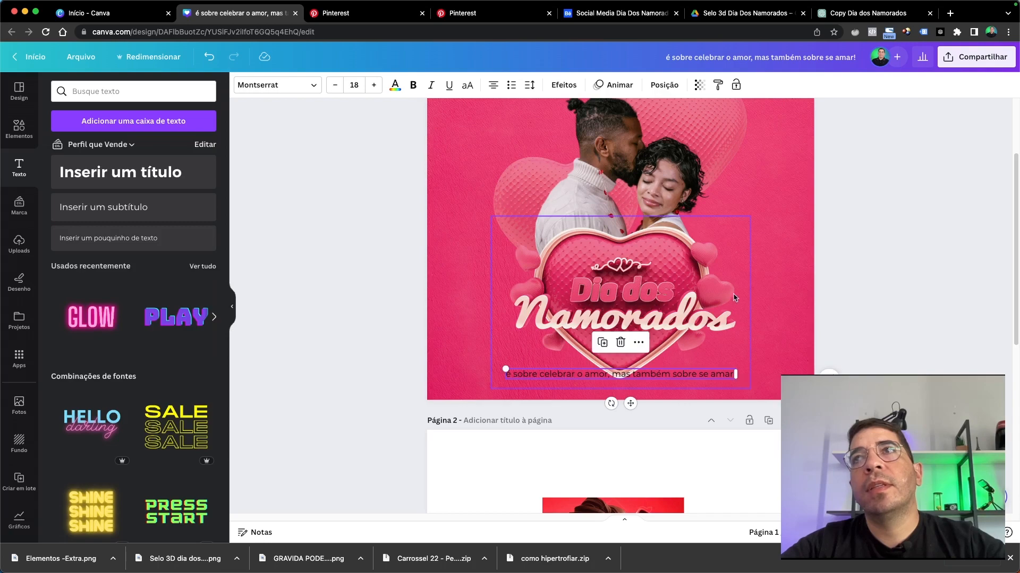
# Move the hearts, couple and seal together slightly up so the seal clears the tagline
pyautogui.click(877, 246)
pyautogui.scroll(3, 877, 245)
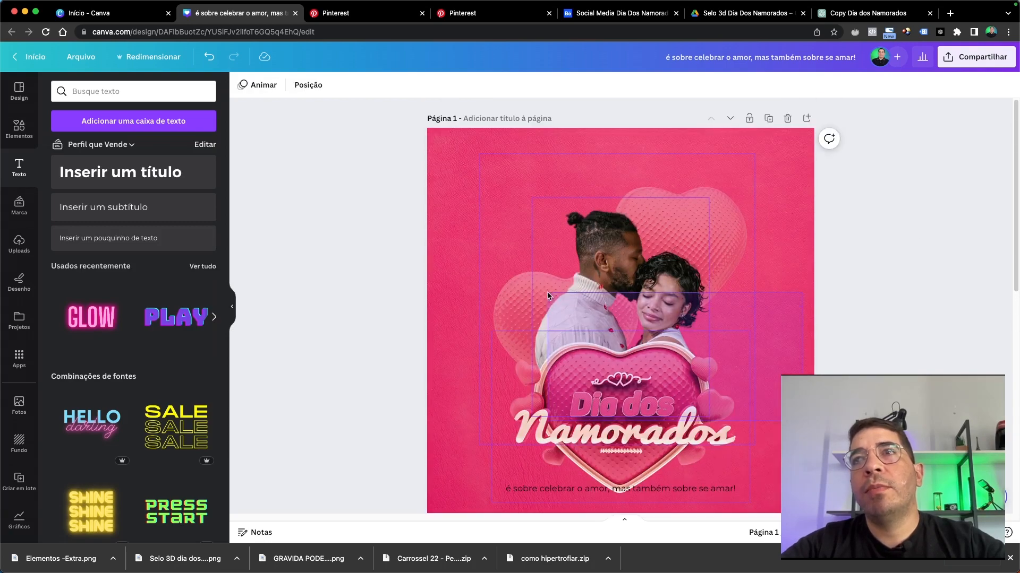
pyautogui.hotkey('ctrl', 'a')
pyautogui.moveTo(583, 328); pyautogui.dragTo(586, 315)
pyautogui.click(918, 237)
pyautogui.scroll(-2, 836, 255)
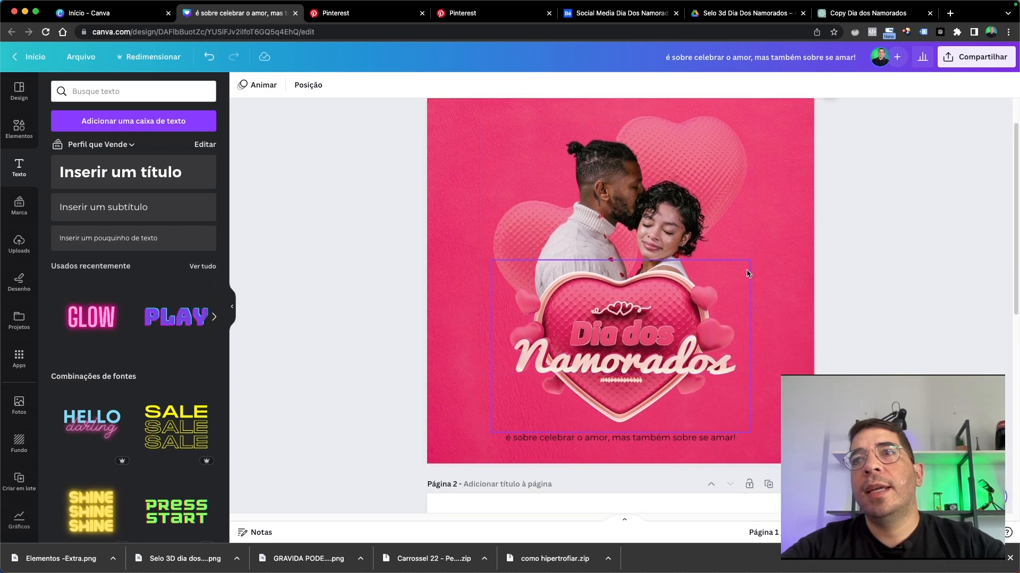
# Nudge the tagline slightly up below the seal and set its font to Roca One
pyautogui.moveTo(682, 427); pyautogui.dragTo(683, 426)
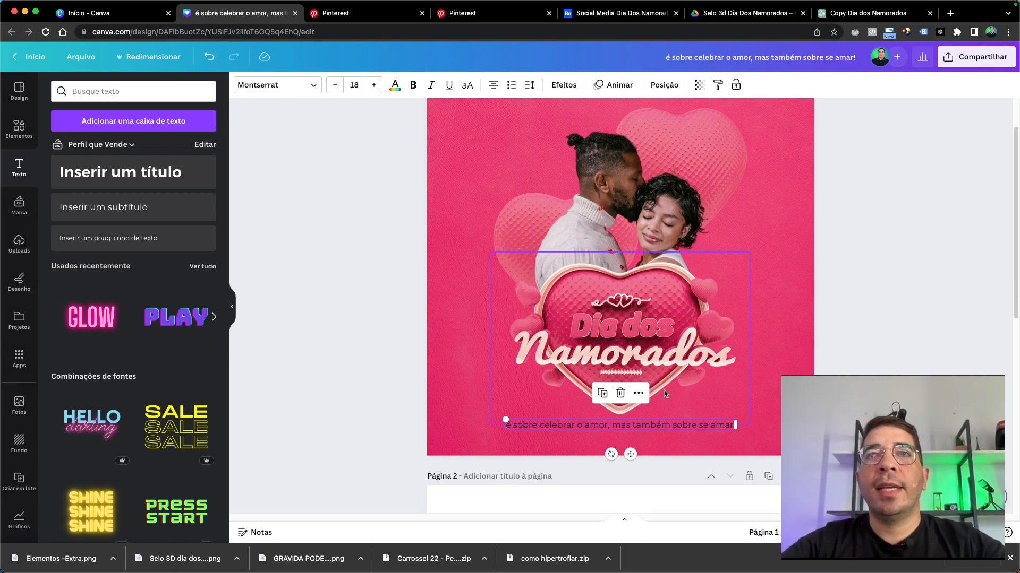
pyautogui.click(859, 161)
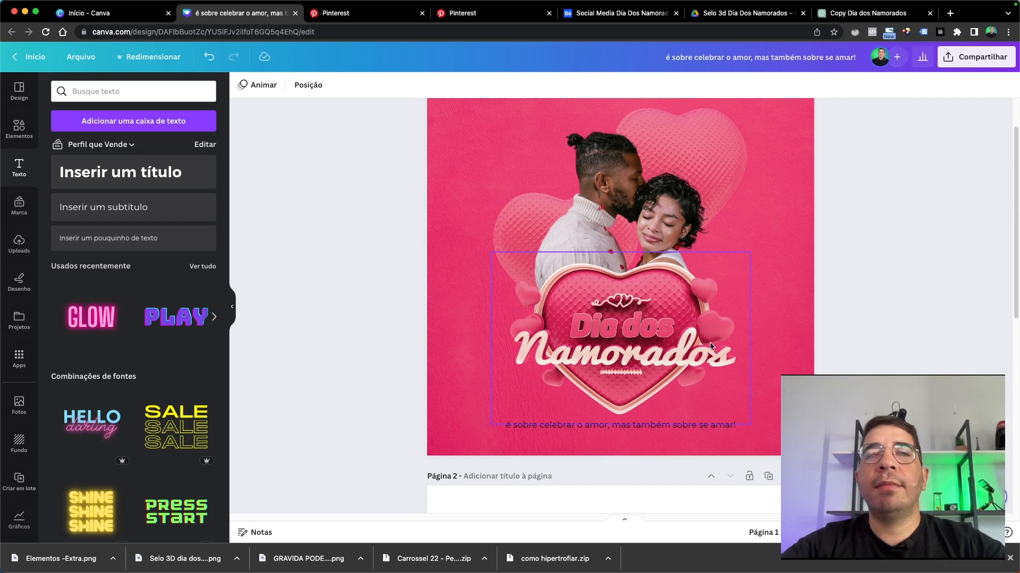
pyautogui.click(651, 426)
pyautogui.click(284, 94)
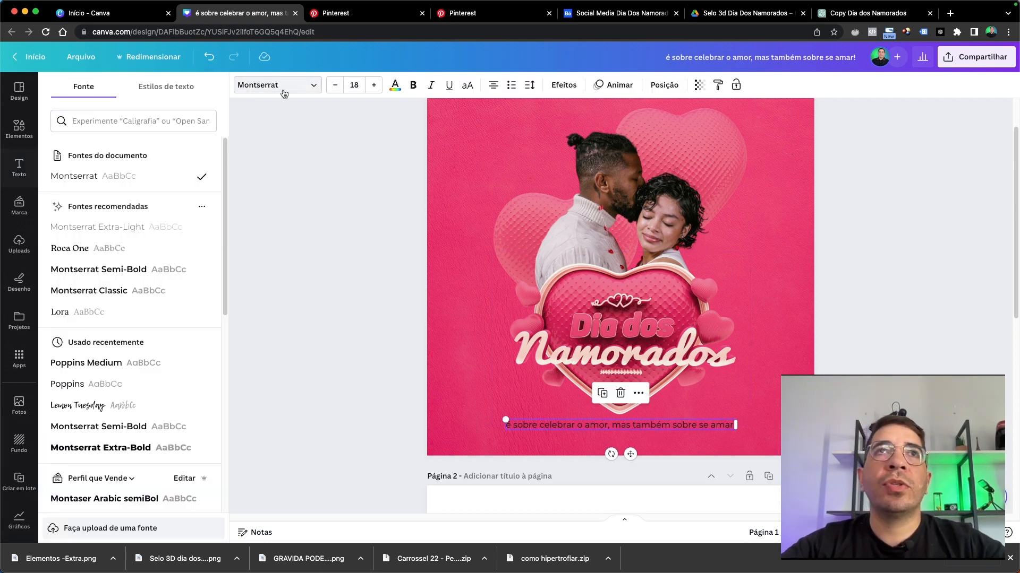
pyautogui.click(70, 251)
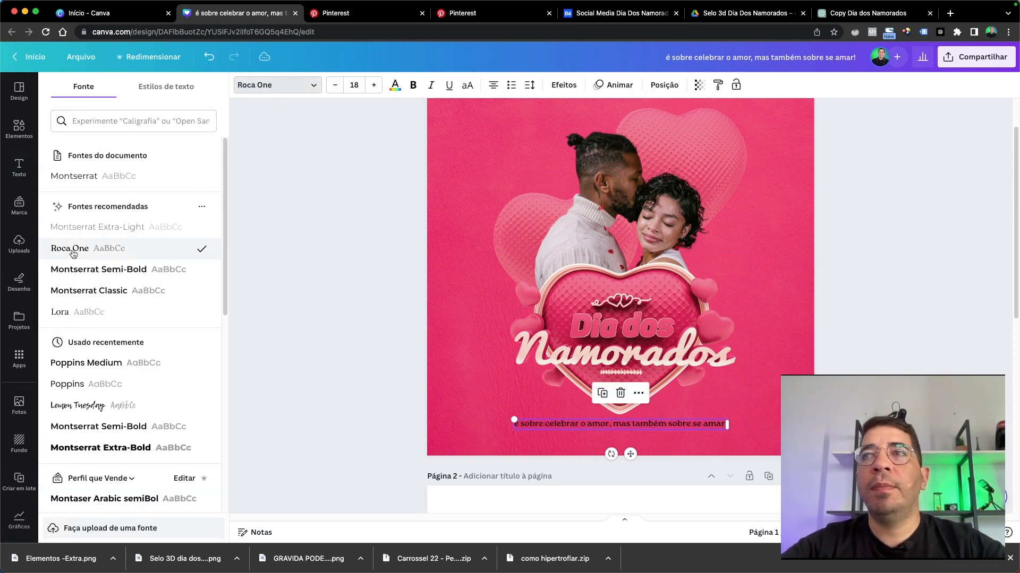
# Colour the tagline cream #F3EDE2, sampled from the seal's "Namorados" lettering
pyautogui.click(394, 85)
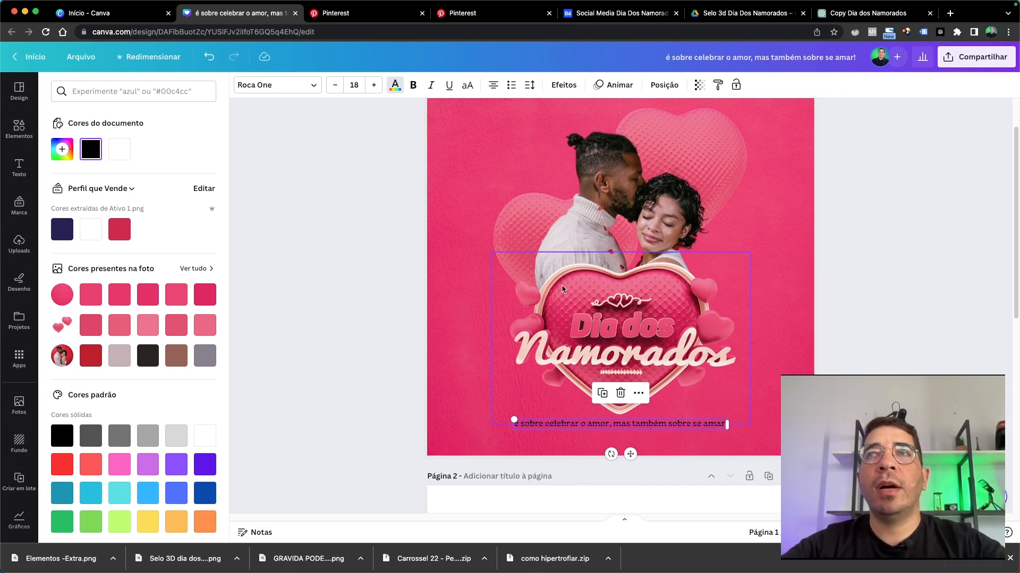
pyautogui.scroll(1, 679, 402)
pyautogui.scroll(-2, 672, 403)
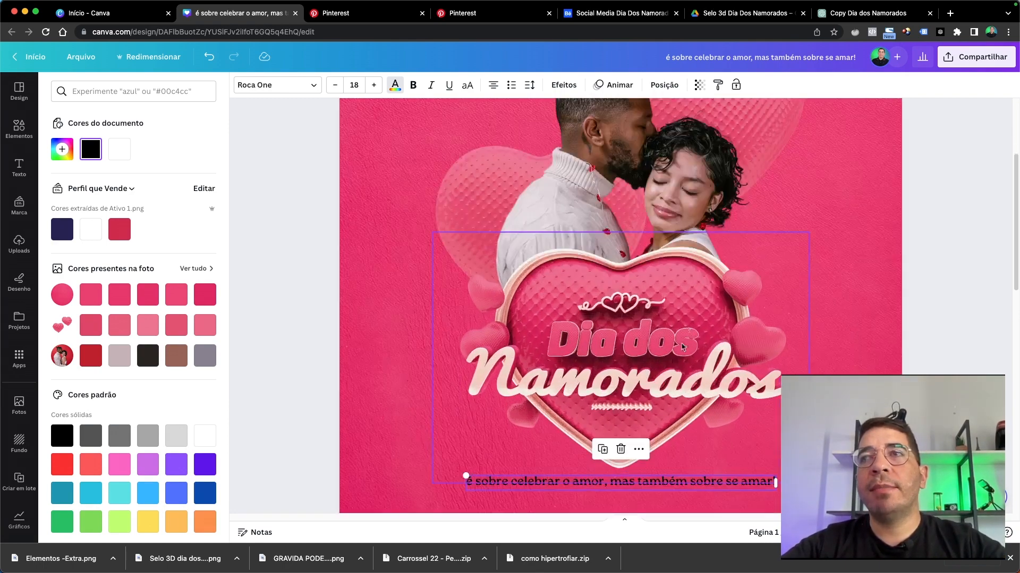
pyautogui.scroll(3, 677, 371)
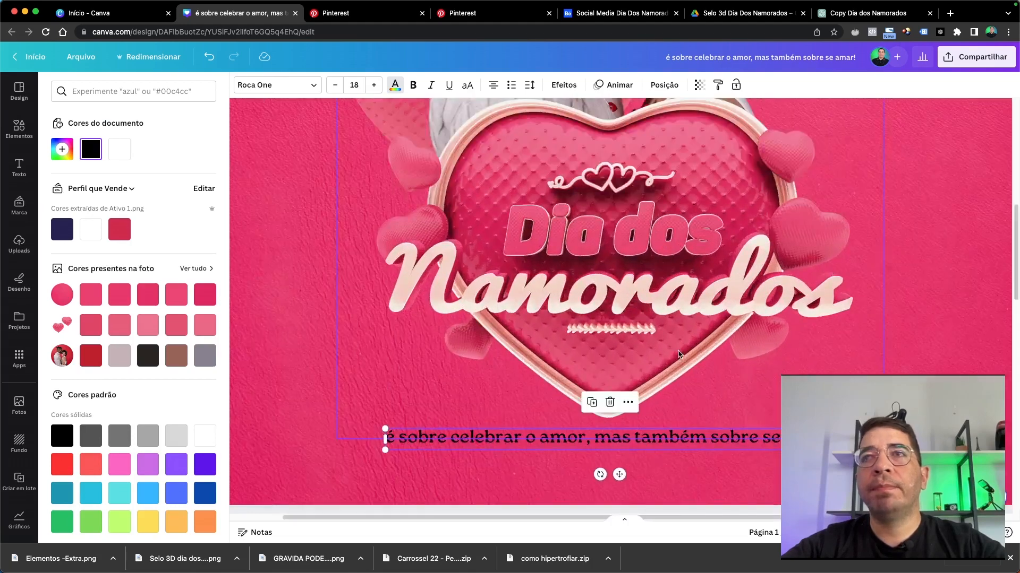
pyautogui.click(64, 150)
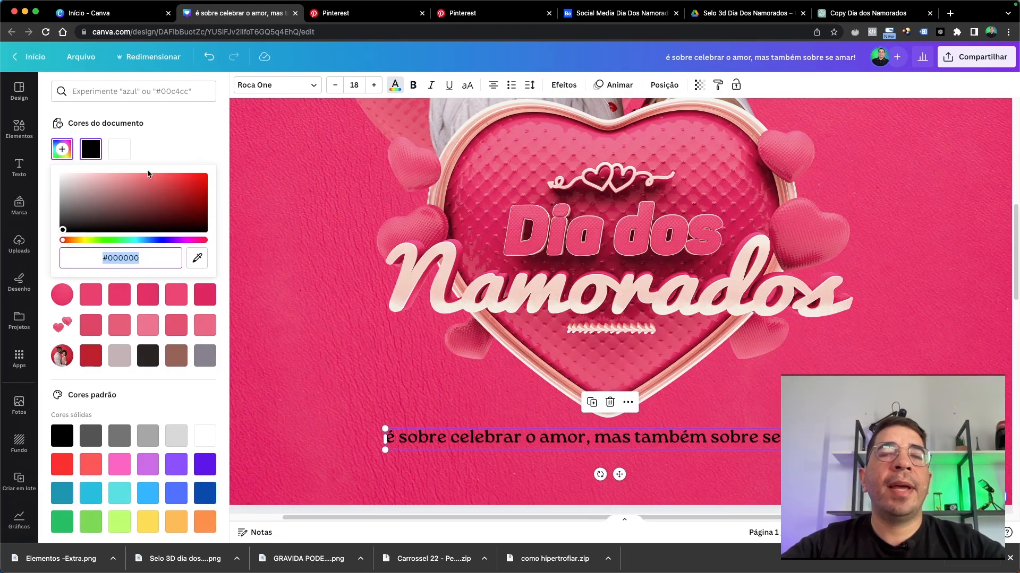
pyautogui.moveTo(92, 197); pyautogui.dragTo(120, 242)
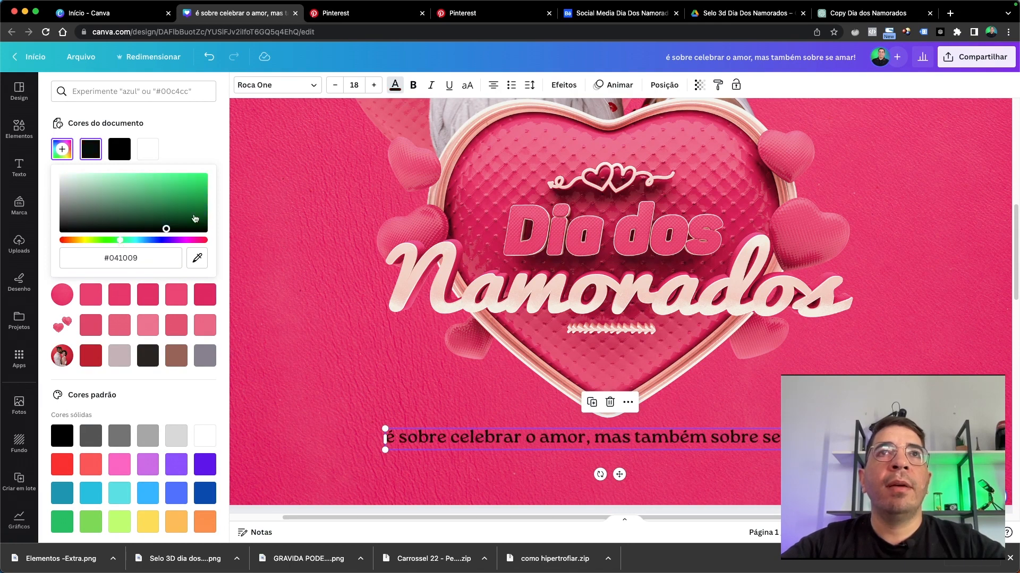
pyautogui.click(197, 258)
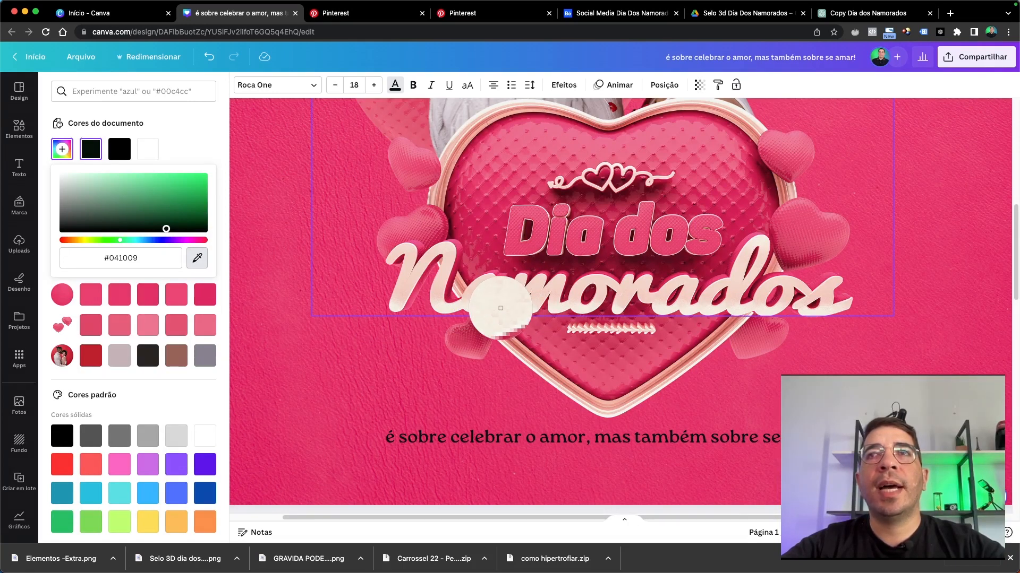
pyautogui.click(500, 308)
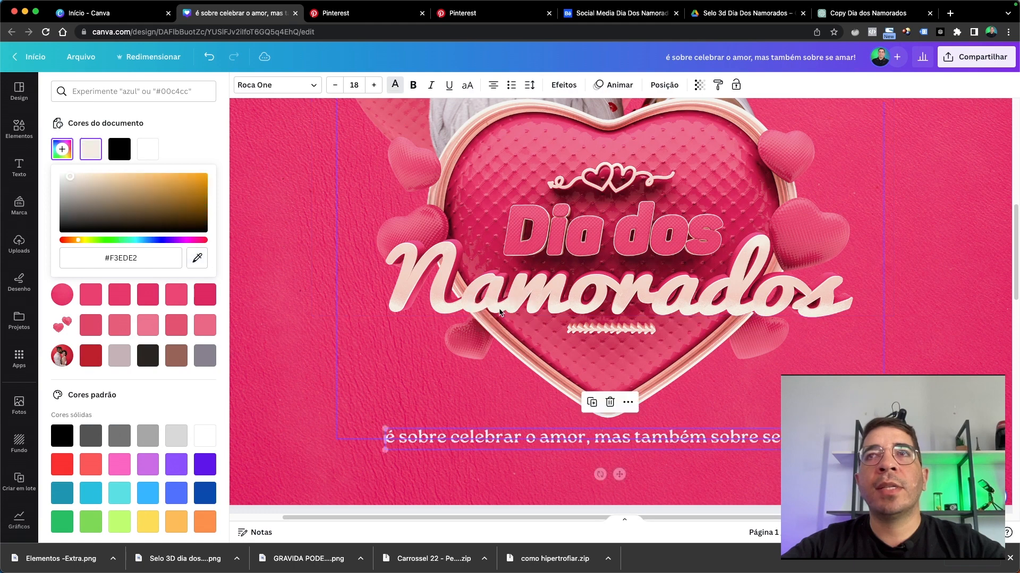
pyautogui.scroll(-5, 646, 421)
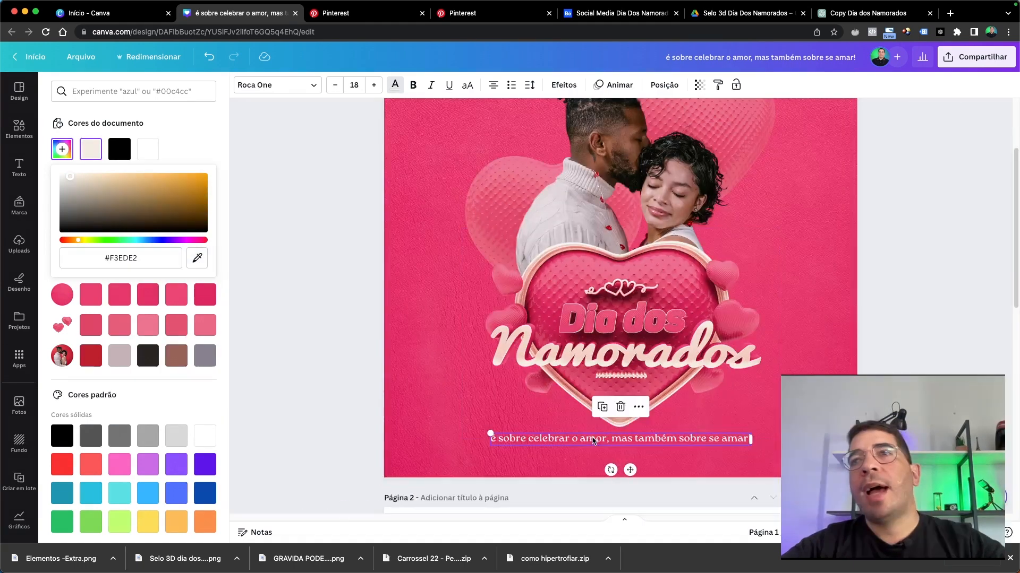
pyautogui.click(953, 297)
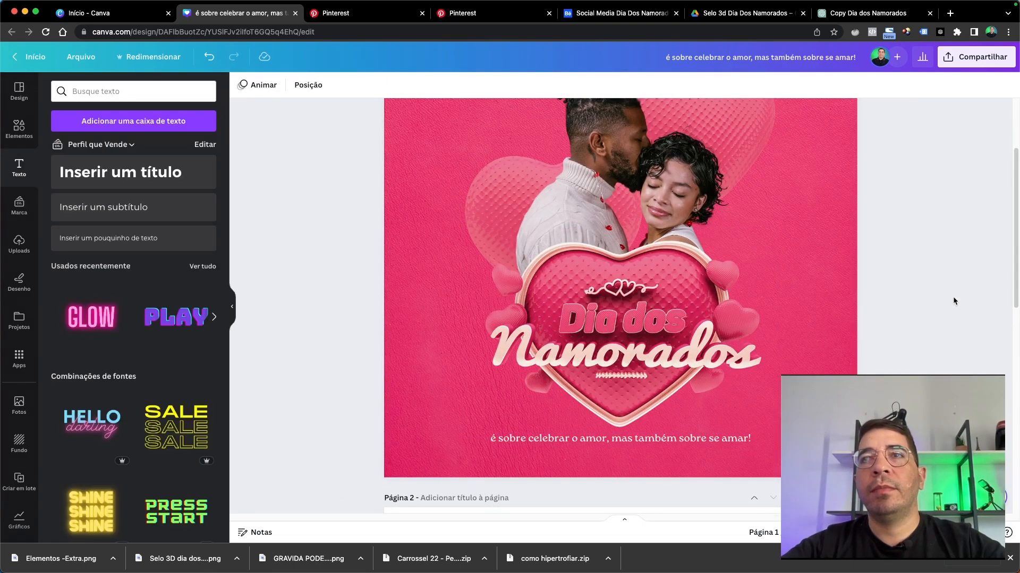
pyautogui.scroll(1, 949, 301)
pyautogui.click(720, 443)
pyautogui.click(927, 312)
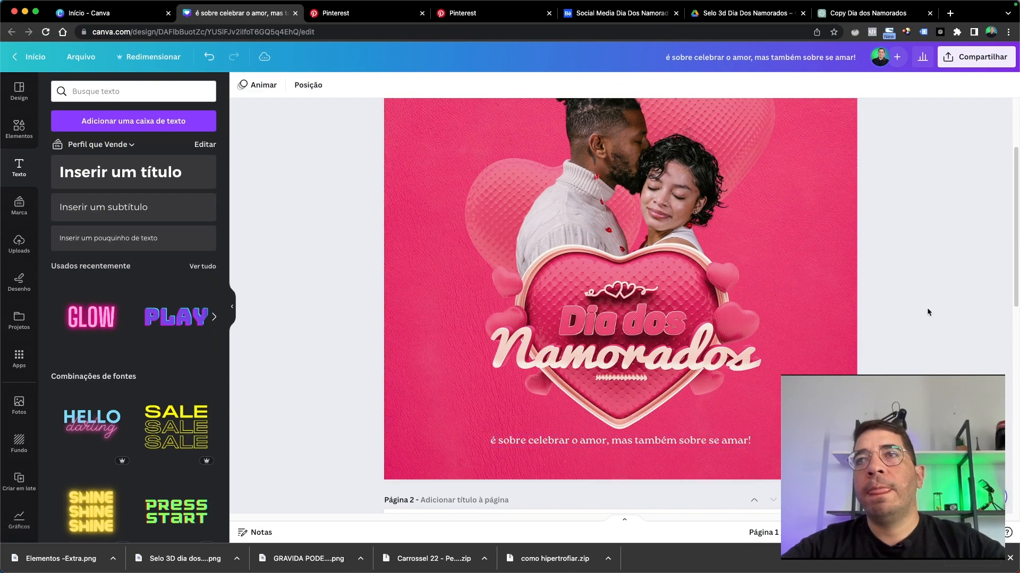
# Unlock the pink textured background image on page 1
pyautogui.scroll(5, 926, 308)
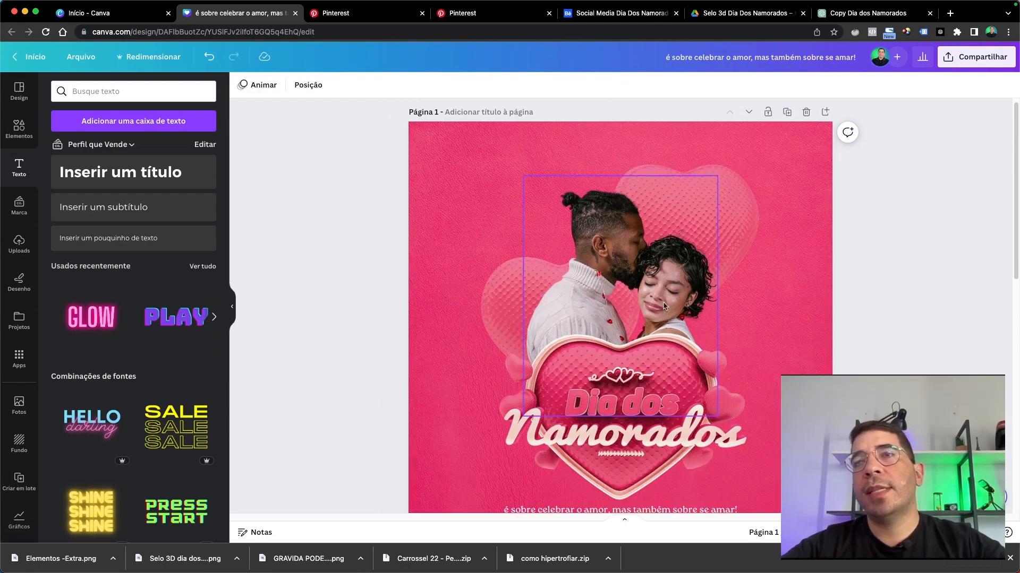
pyautogui.scroll(-2, 663, 305)
pyautogui.scroll(2, 663, 306)
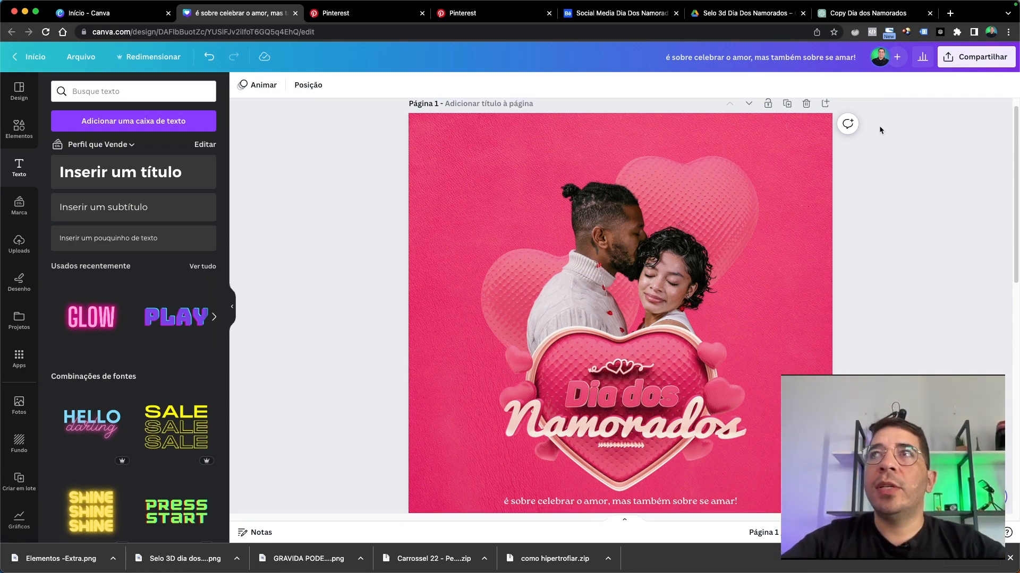
pyautogui.scroll(-1, 802, 217)
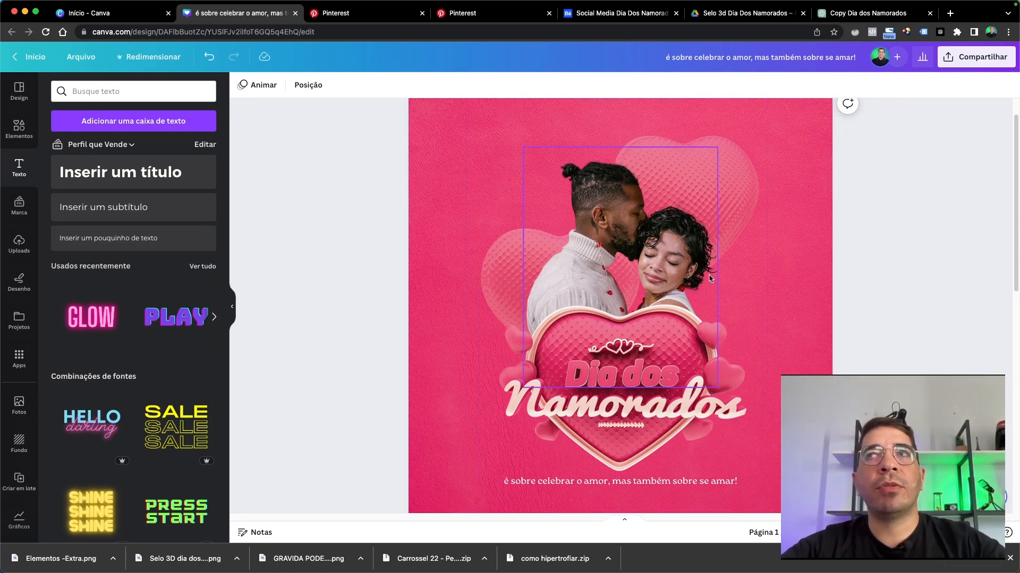
pyautogui.scroll(-3, 769, 321)
pyautogui.click(801, 381)
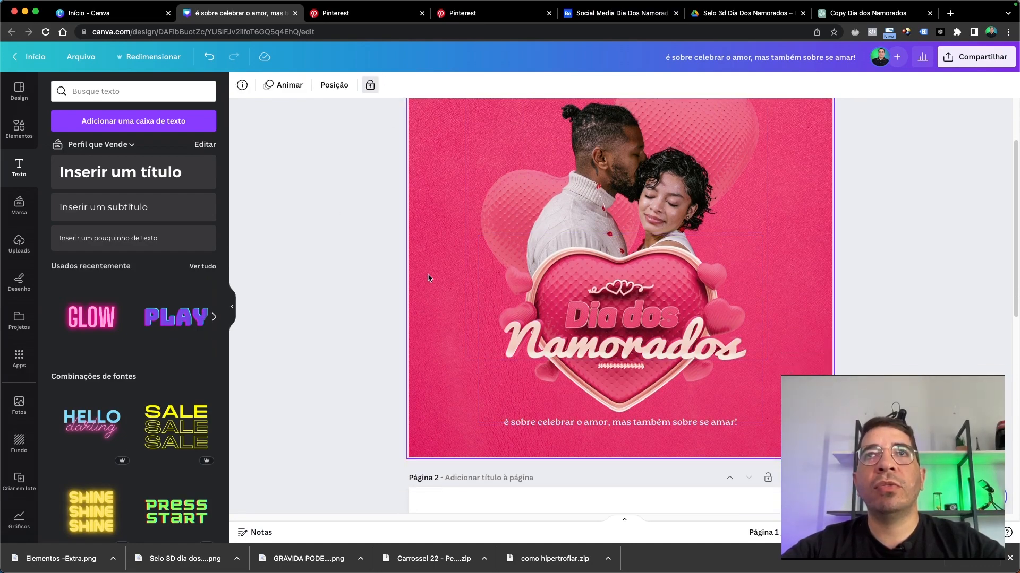
pyautogui.click(370, 87)
pyautogui.click(349, 209)
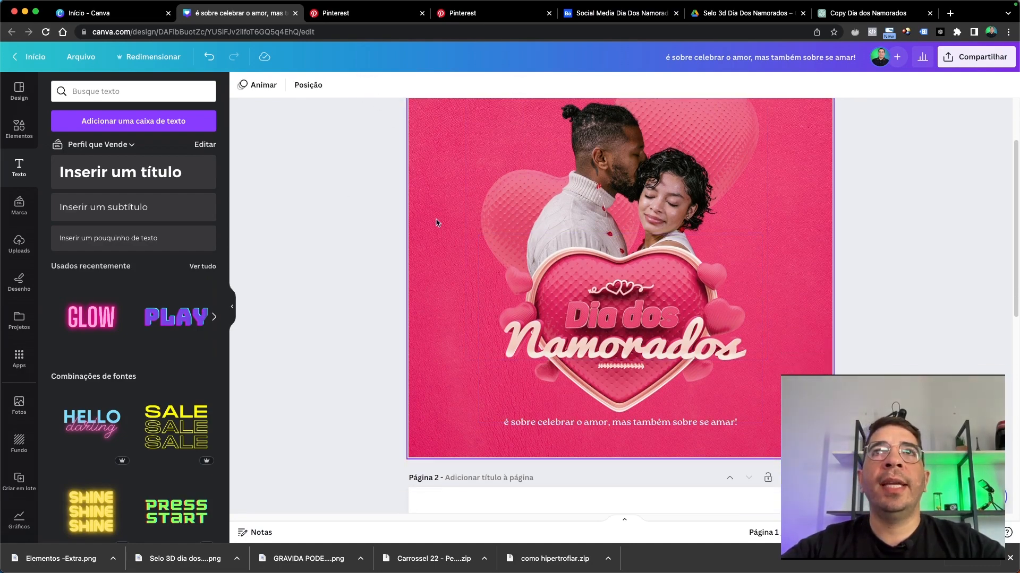
# Apply the Fresco filter from the Natural group to the background image
pyautogui.click(439, 228)
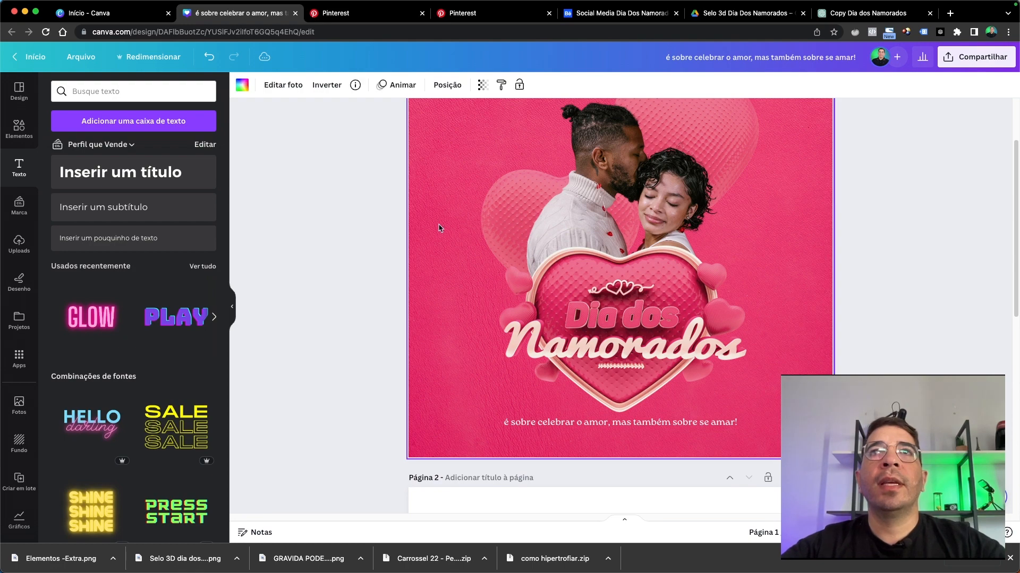
pyautogui.click(281, 86)
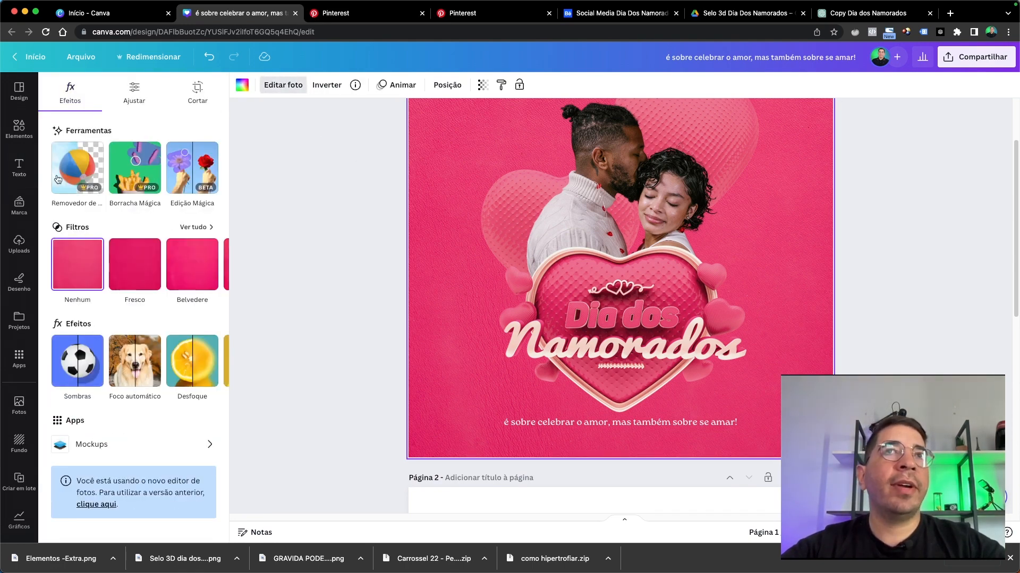
pyautogui.click(203, 230)
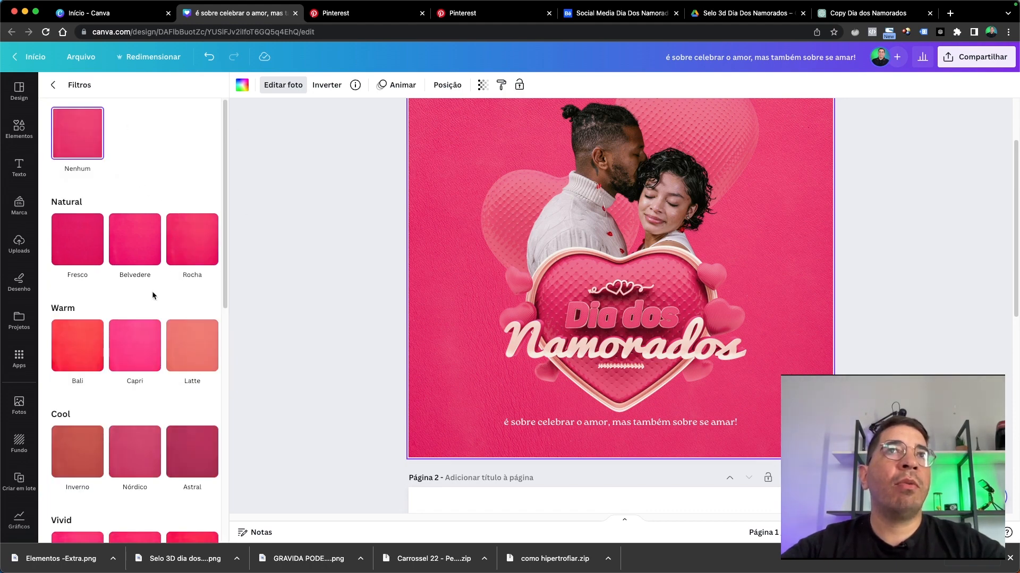
pyautogui.click(79, 259)
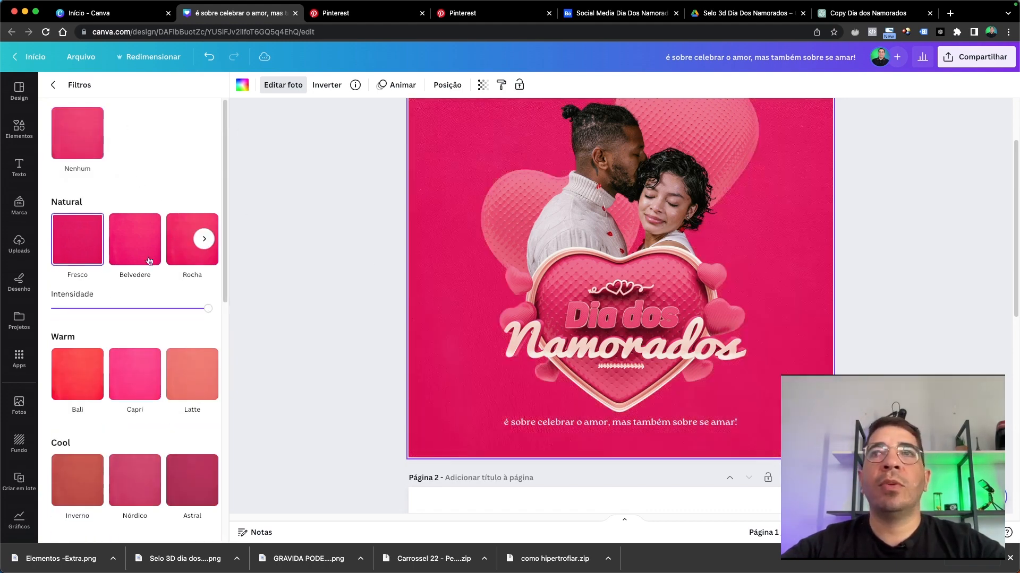
pyautogui.scroll(3, 439, 276)
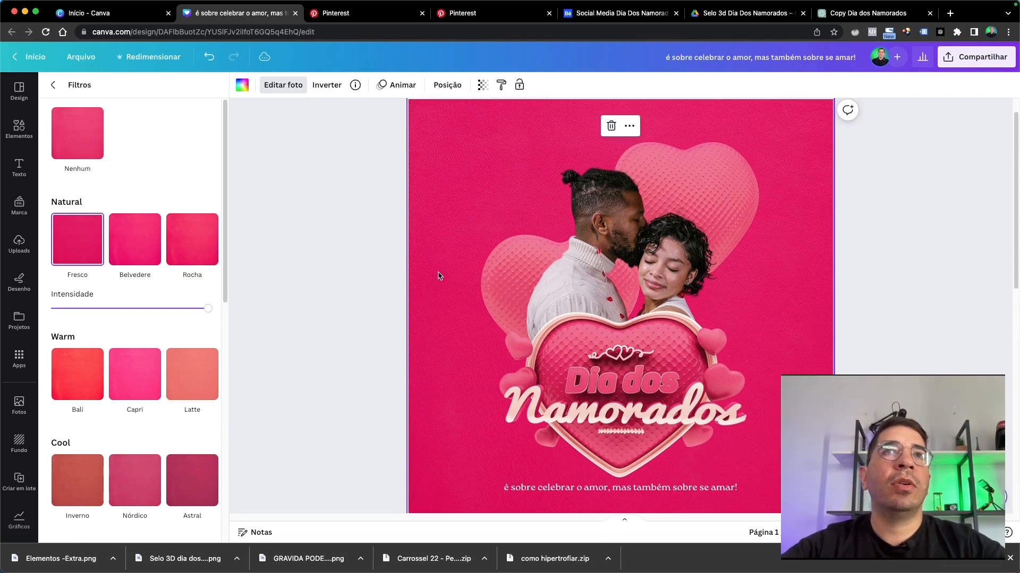
# Try the Nórdico filter and the unfiltered original on the background, and return to the Fresco filter
pyautogui.scroll(-10, 198, 287)
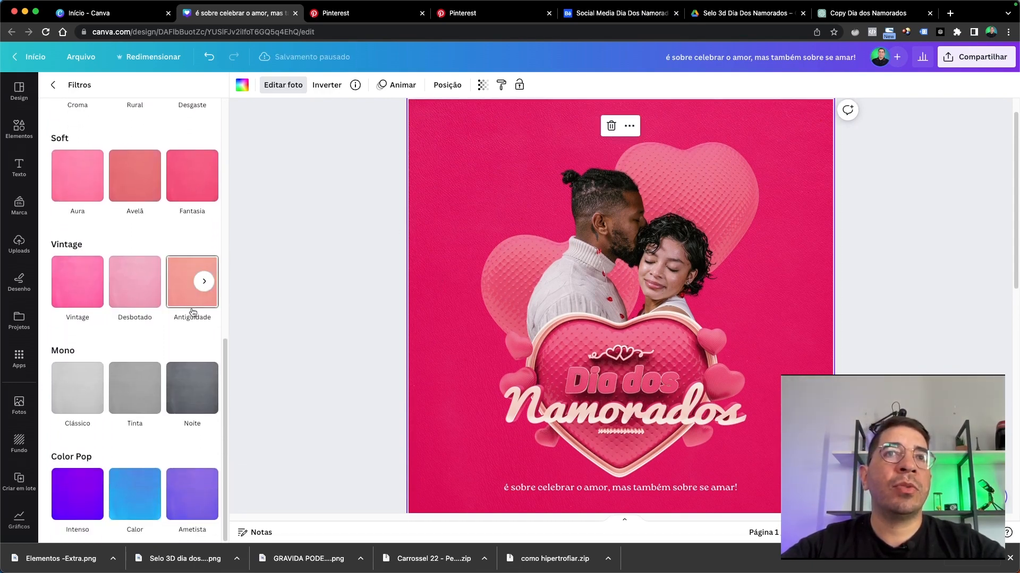
pyautogui.scroll(5, 190, 362)
pyautogui.scroll(4, 190, 362)
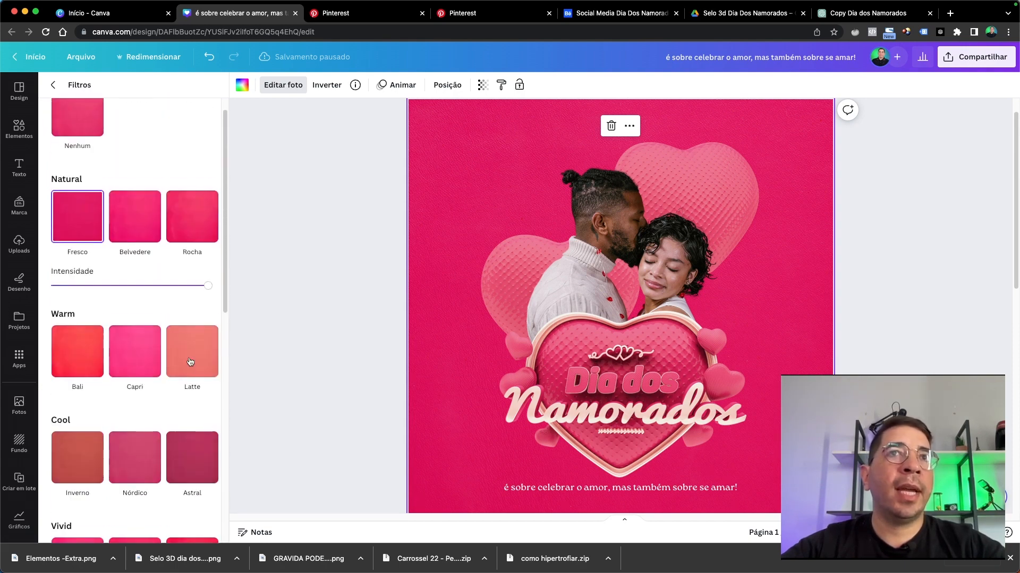
pyautogui.click(130, 459)
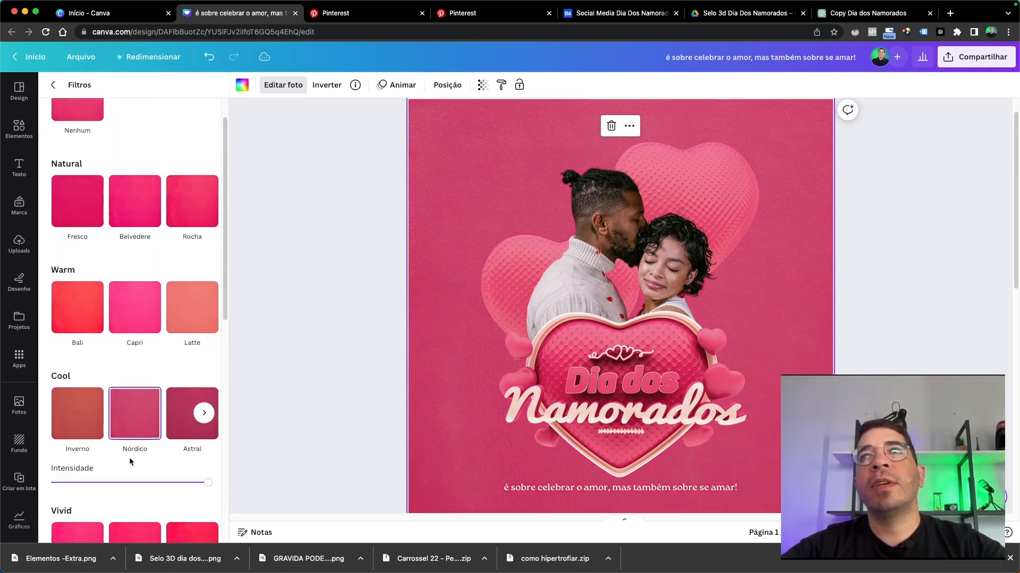
pyautogui.scroll(1, 123, 410)
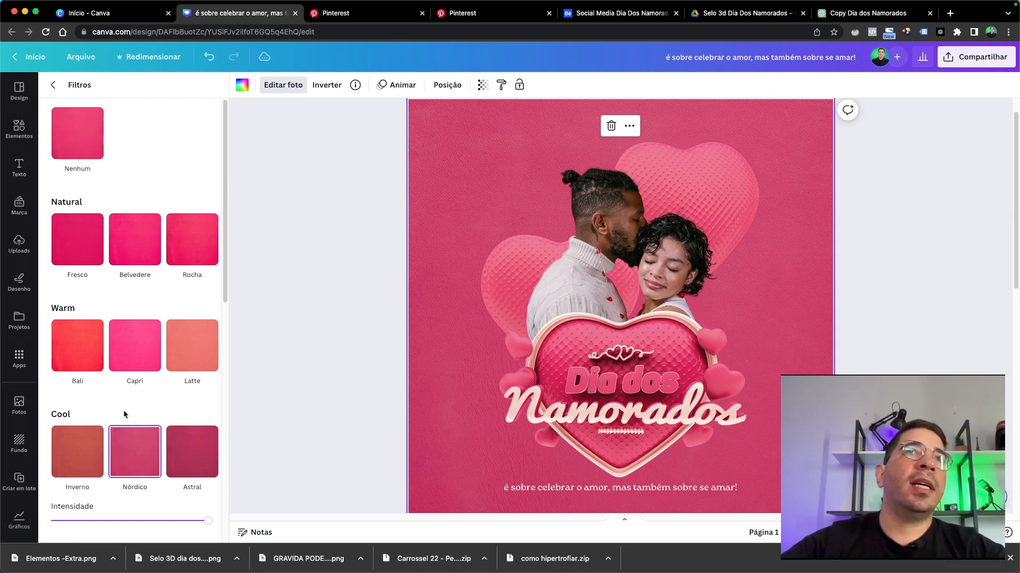
pyautogui.click(77, 239)
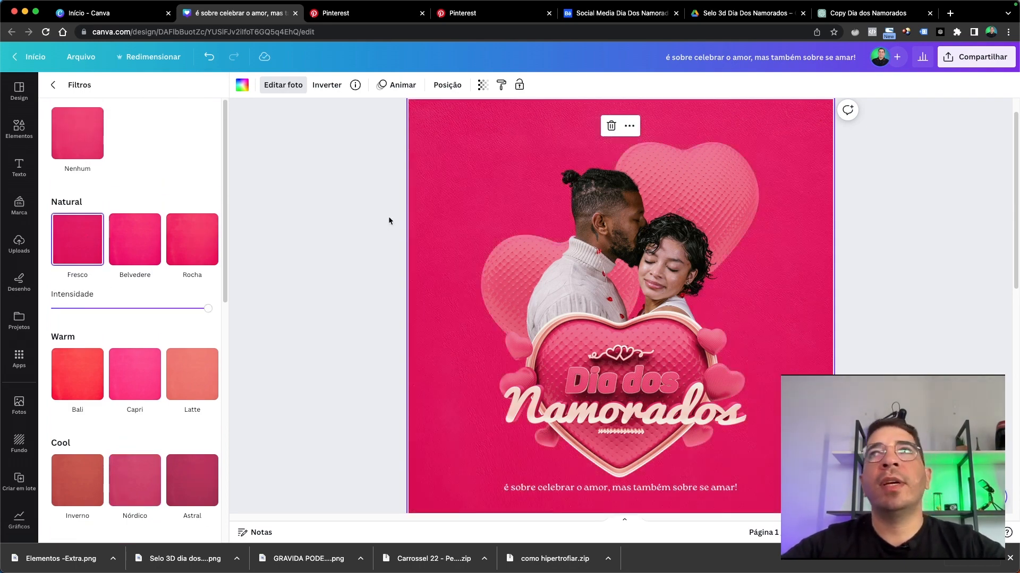
pyautogui.click(89, 154)
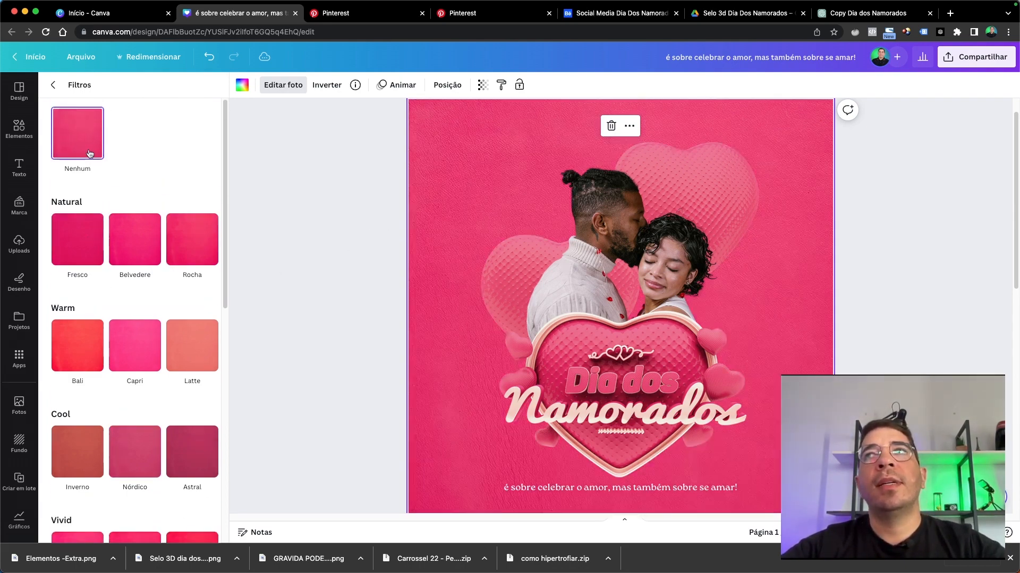
pyautogui.click(88, 247)
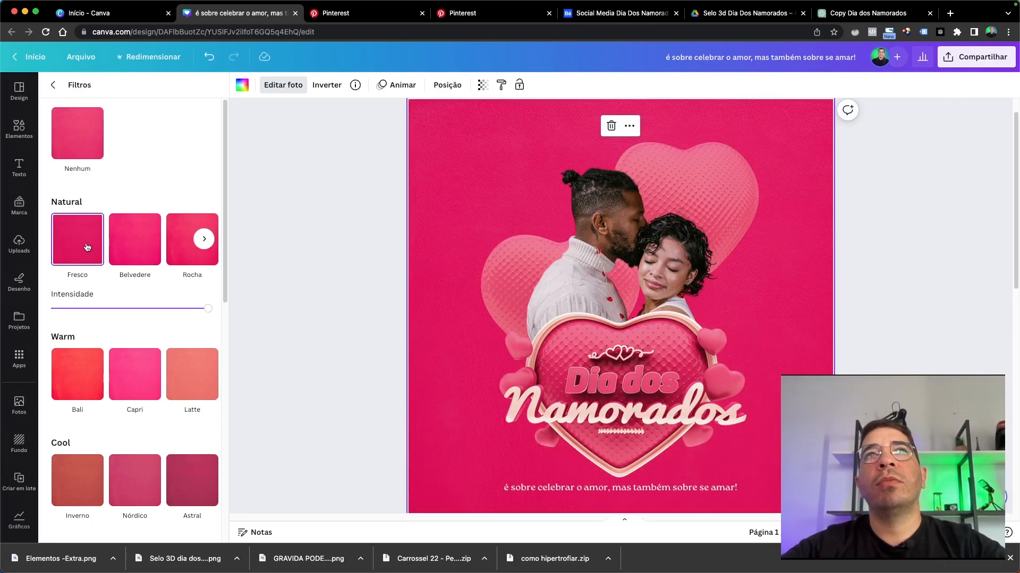
# Adjust the background image's lighting with brightness at -4 and contrast at 48
pyautogui.click(53, 85)
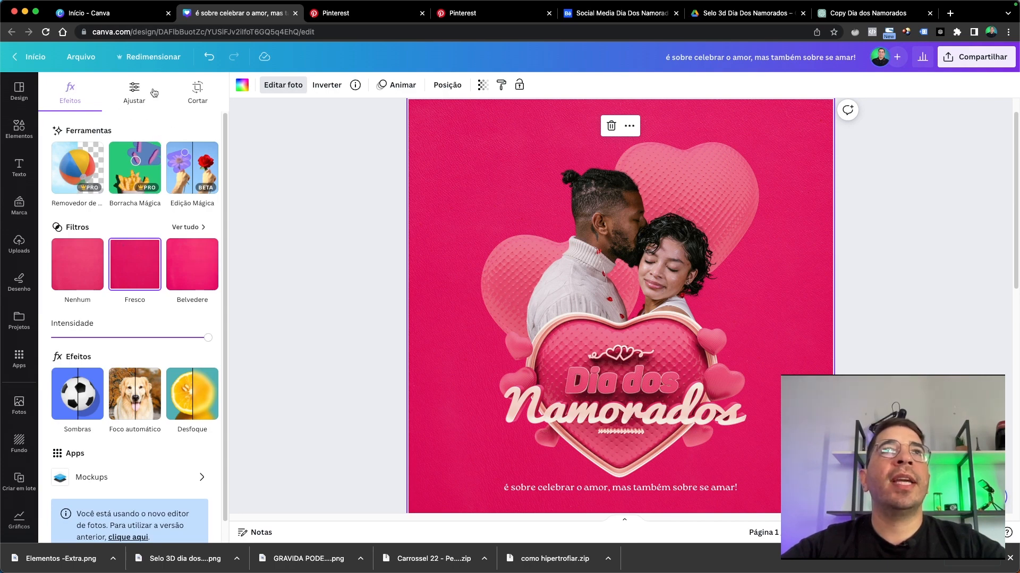
pyautogui.click(134, 98)
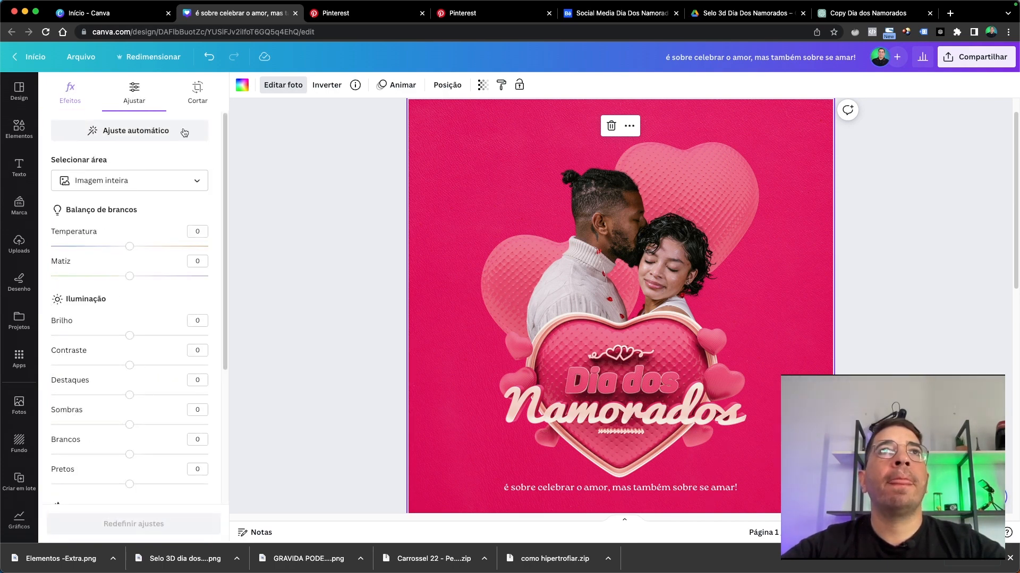
pyautogui.moveTo(129, 336); pyautogui.dragTo(122, 335)
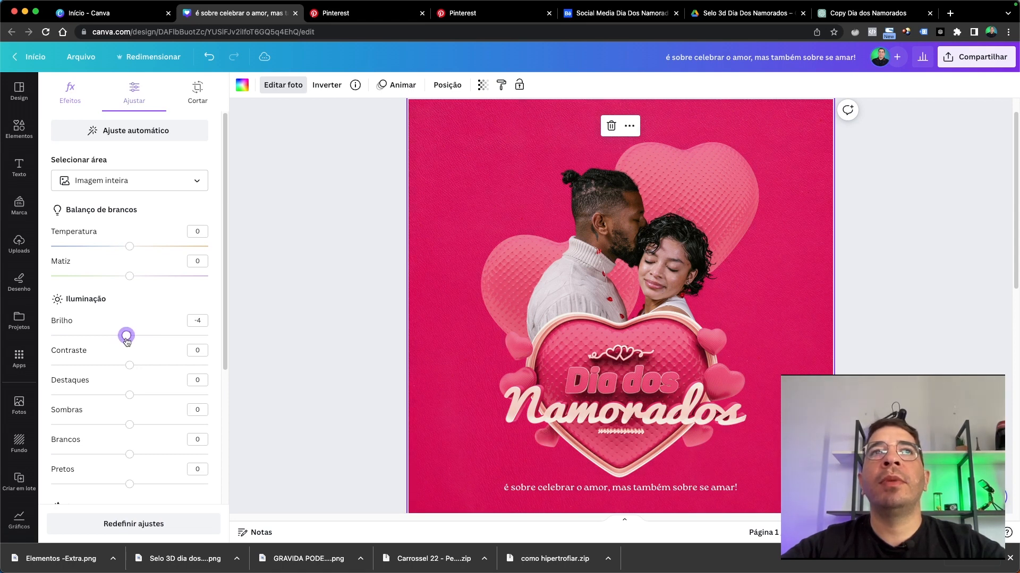
pyautogui.moveTo(130, 365); pyautogui.dragTo(164, 365)
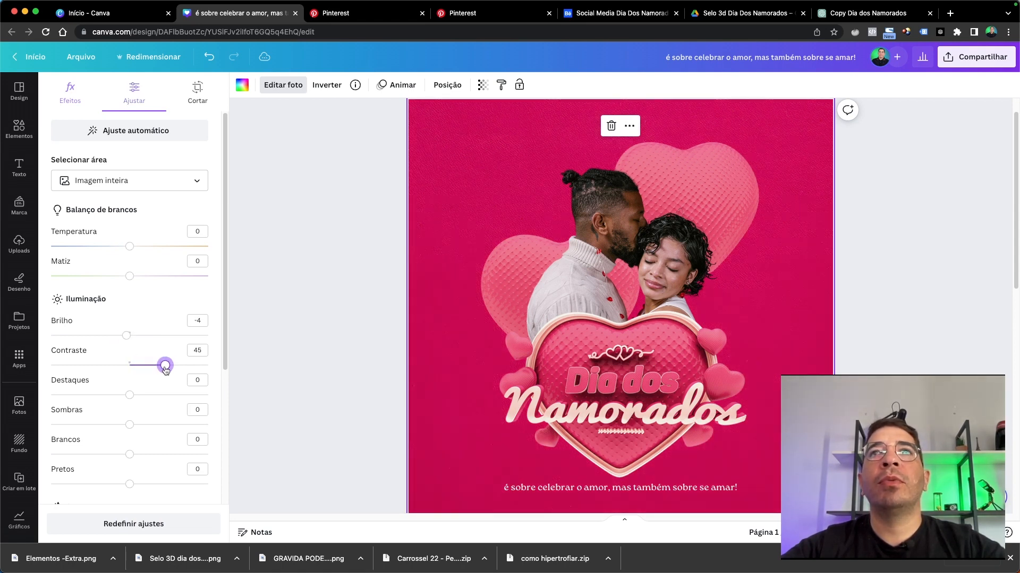
# Set the background's highlights to -30 and shadows to -7, keep whites at 0, and close the photo adjustments
pyautogui.scroll(-3, 196, 286)
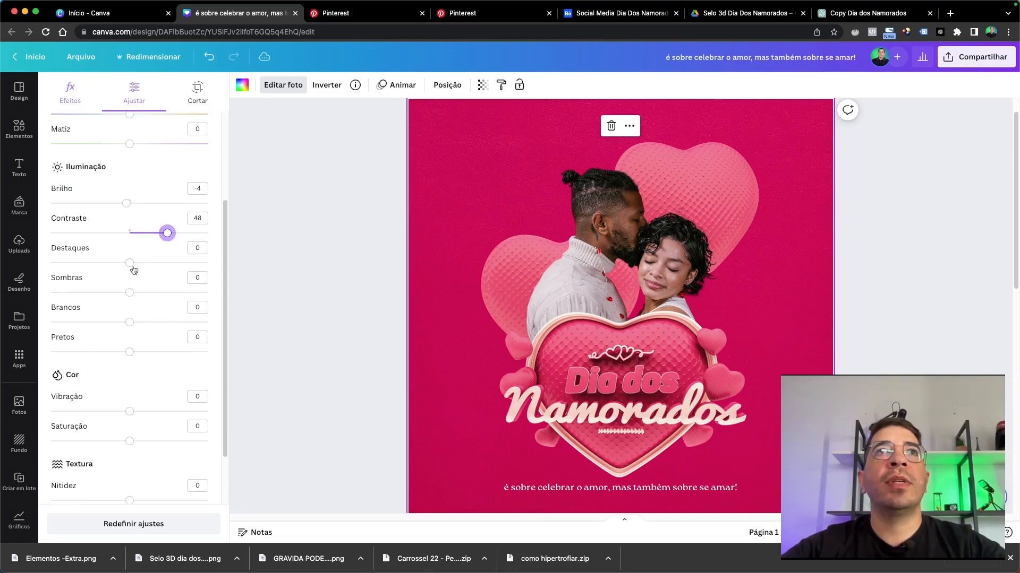
pyautogui.moveTo(129, 264); pyautogui.dragTo(109, 275)
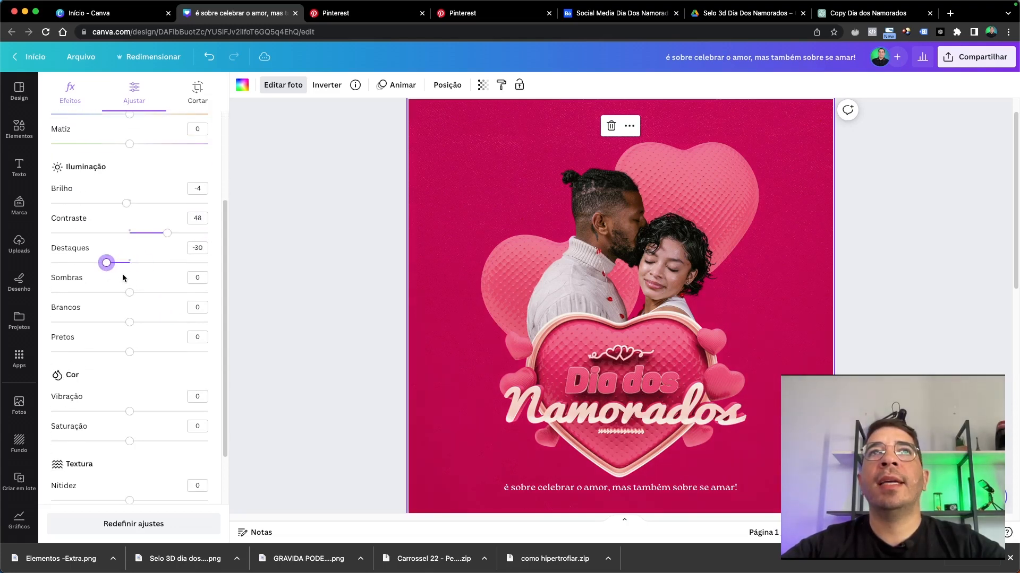
pyautogui.moveTo(131, 294); pyautogui.dragTo(126, 322)
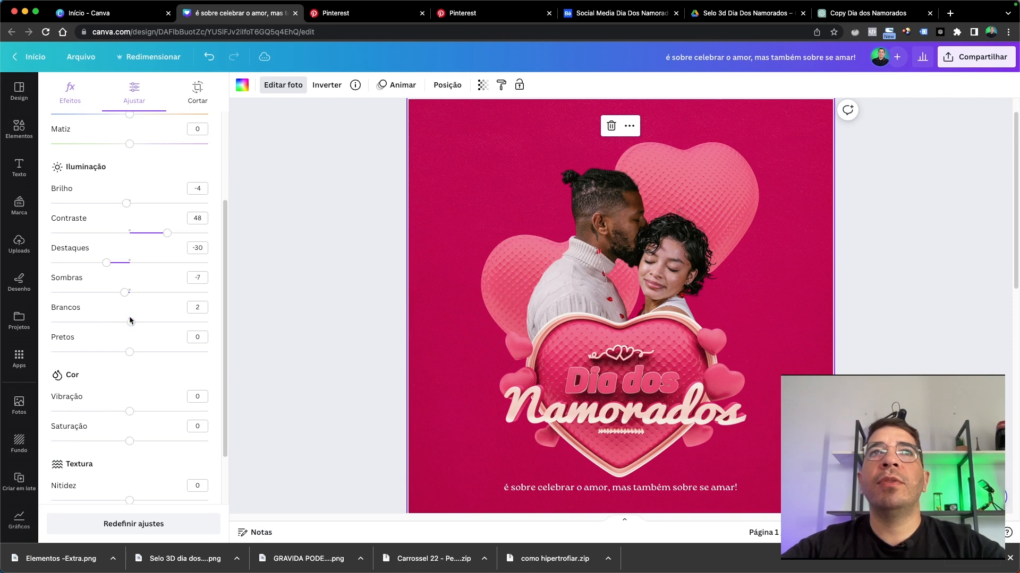
pyautogui.click(129, 323)
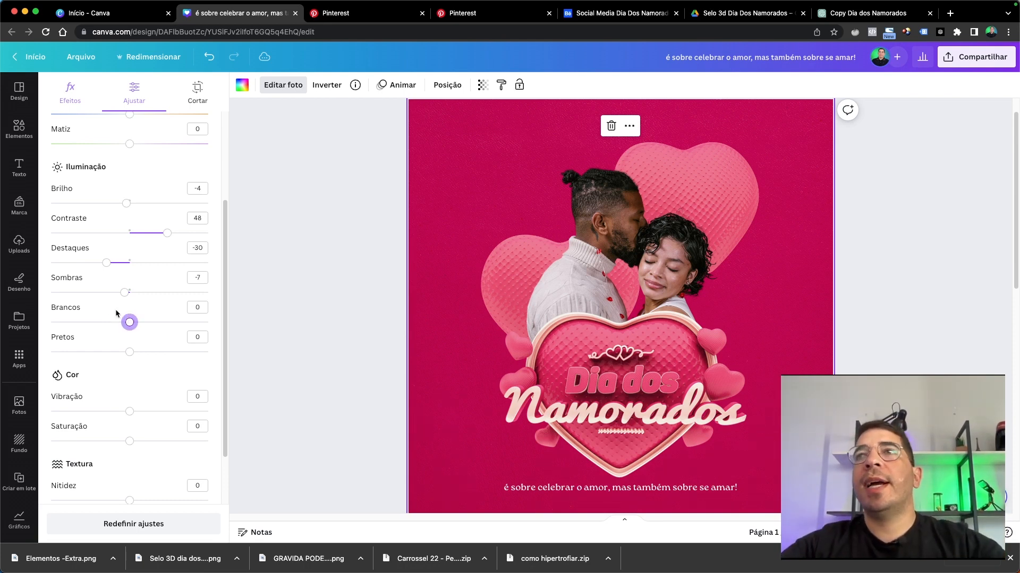
pyautogui.scroll(-3, 489, 313)
pyautogui.click(839, 208)
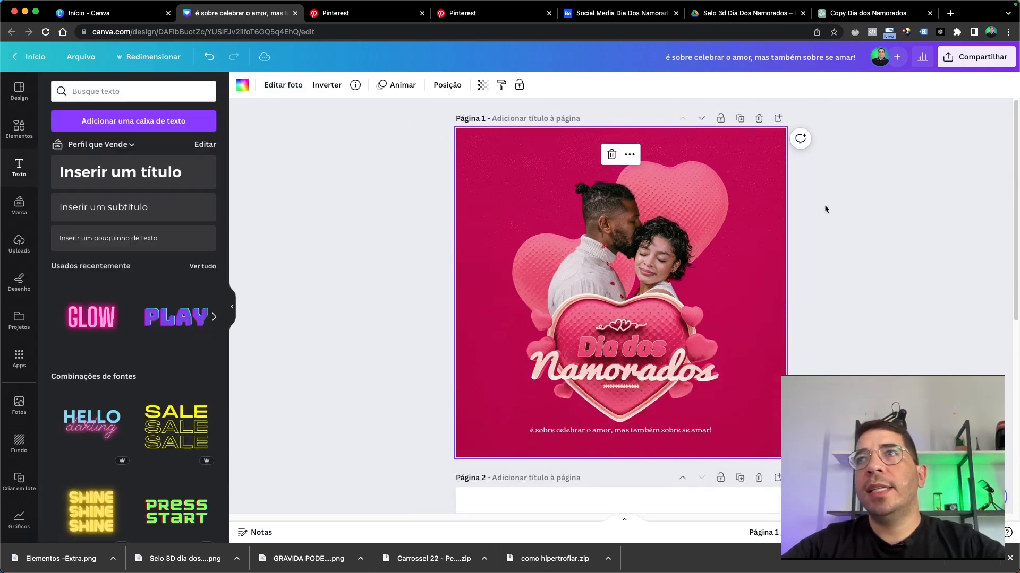
# Enlarge the pair of large pink hearts behind the couple slightly
pyautogui.click(709, 182)
pyautogui.moveTo(731, 135); pyautogui.dragTo(739, 130)
pyautogui.click(859, 180)
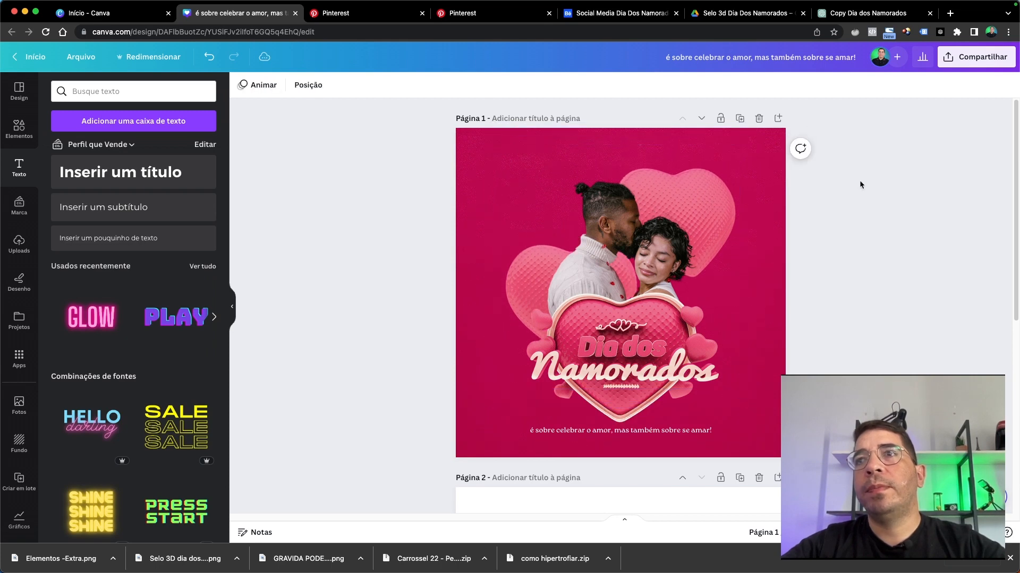
# Enlarge the tagline below the seal so it extends slightly beyond the heart shapes above it
pyautogui.click(698, 432)
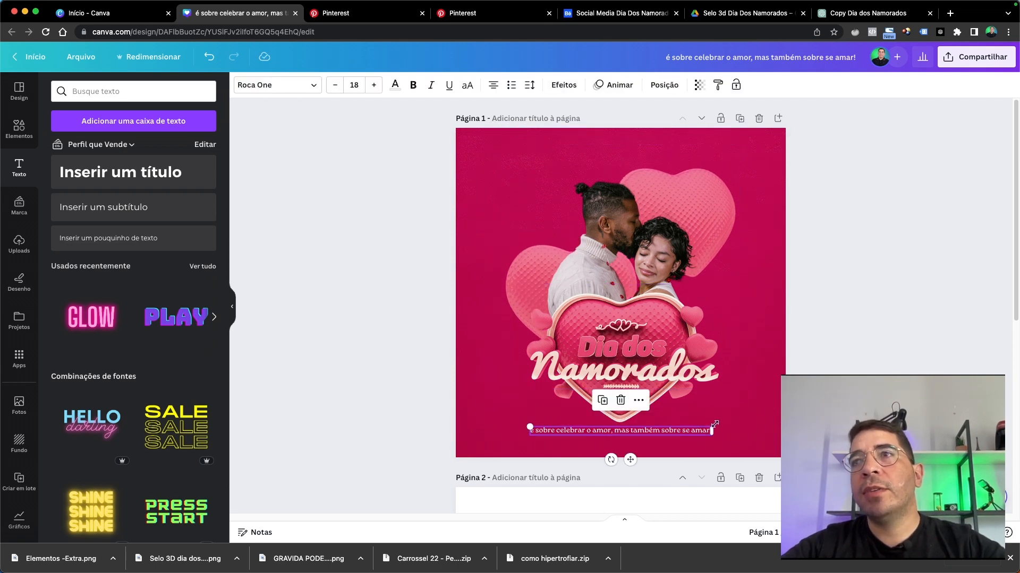
pyautogui.moveTo(715, 425); pyautogui.dragTo(736, 419)
pyautogui.click(727, 163)
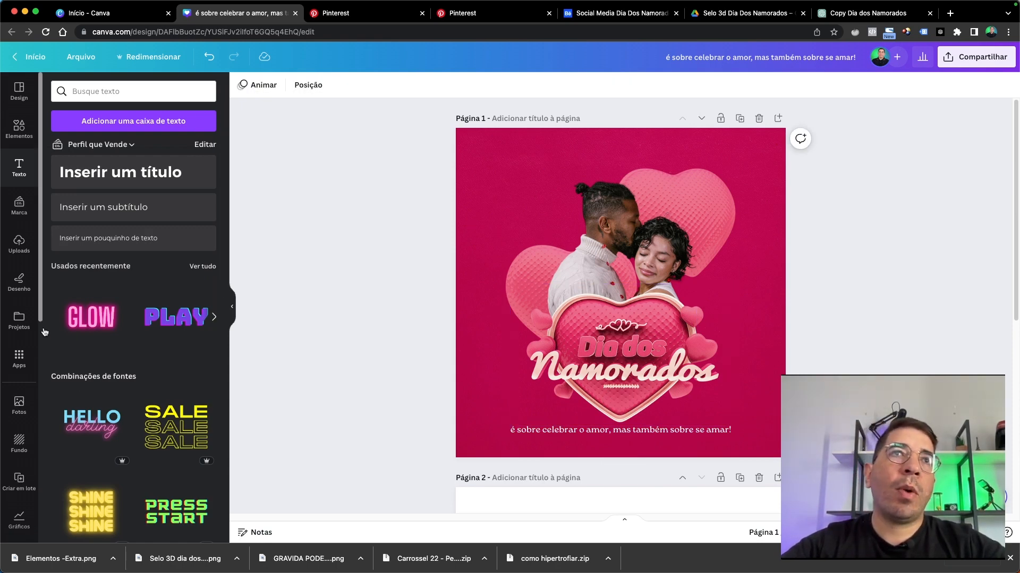
# Open the Espaço Linda folder inside the Social Media - Clientes folder of the saved projects
pyautogui.click(17, 320)
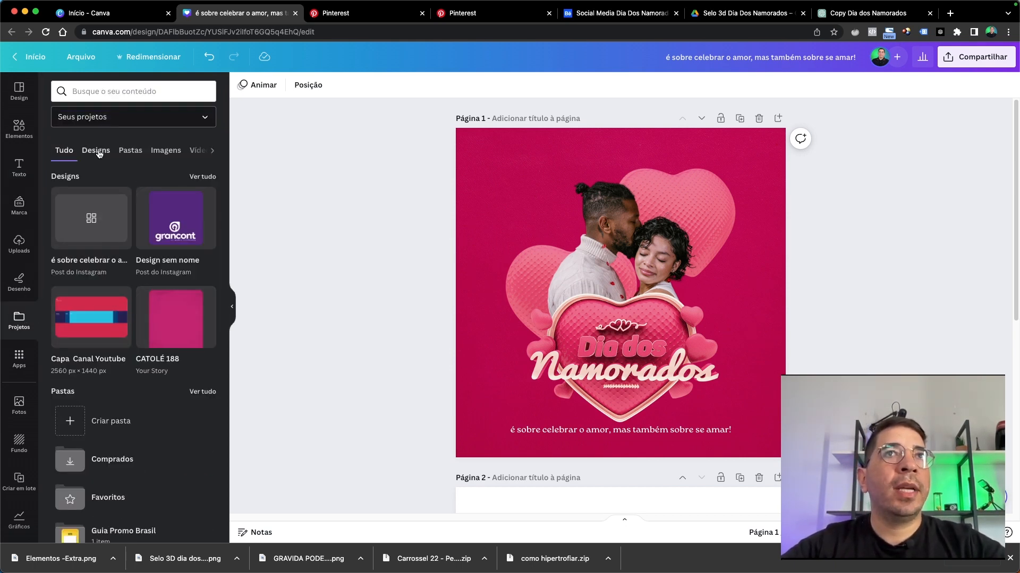
pyautogui.click(130, 151)
pyautogui.scroll(-2, 126, 374)
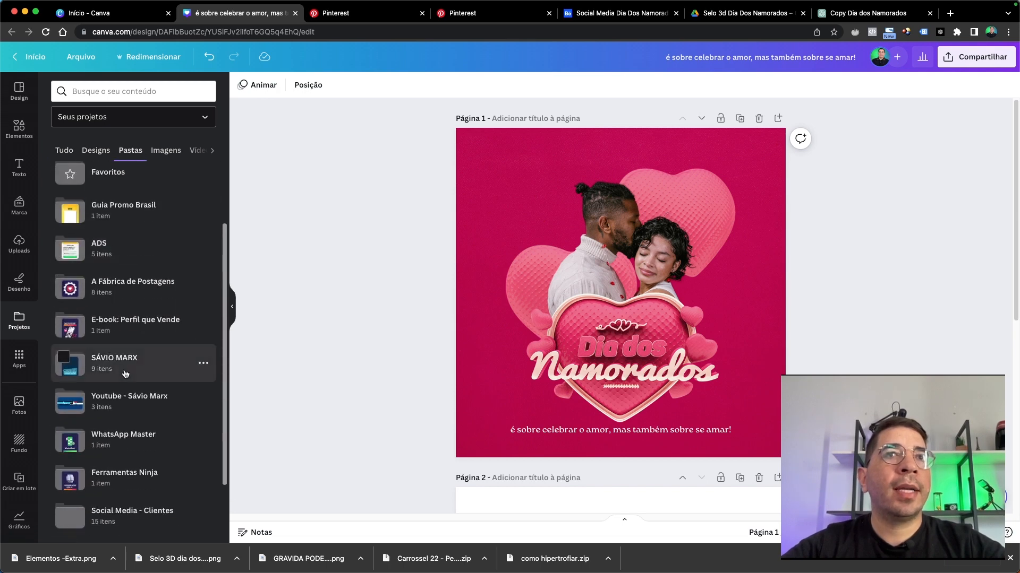
pyautogui.scroll(-3, 125, 373)
pyautogui.click(139, 409)
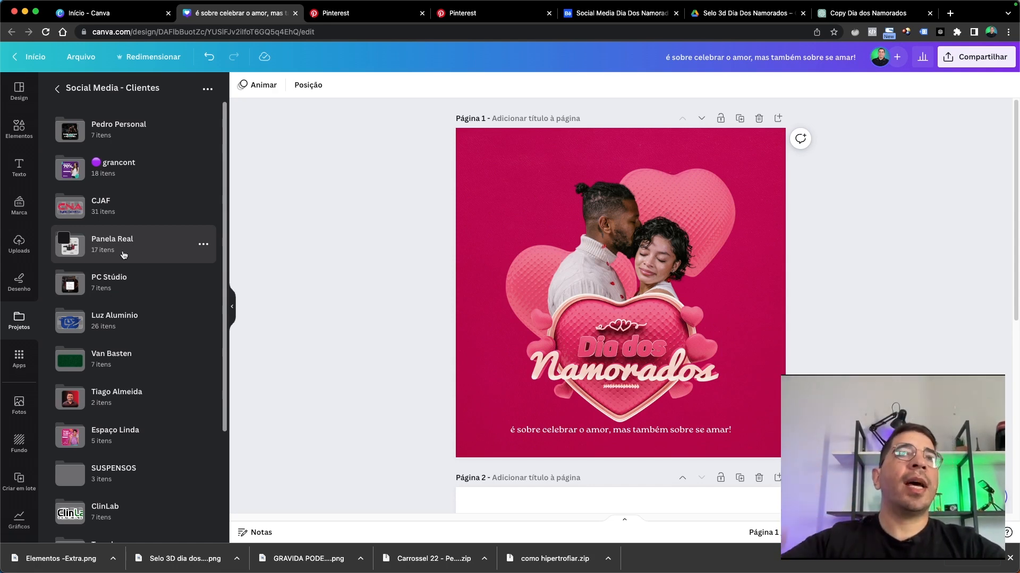
pyautogui.click(125, 473)
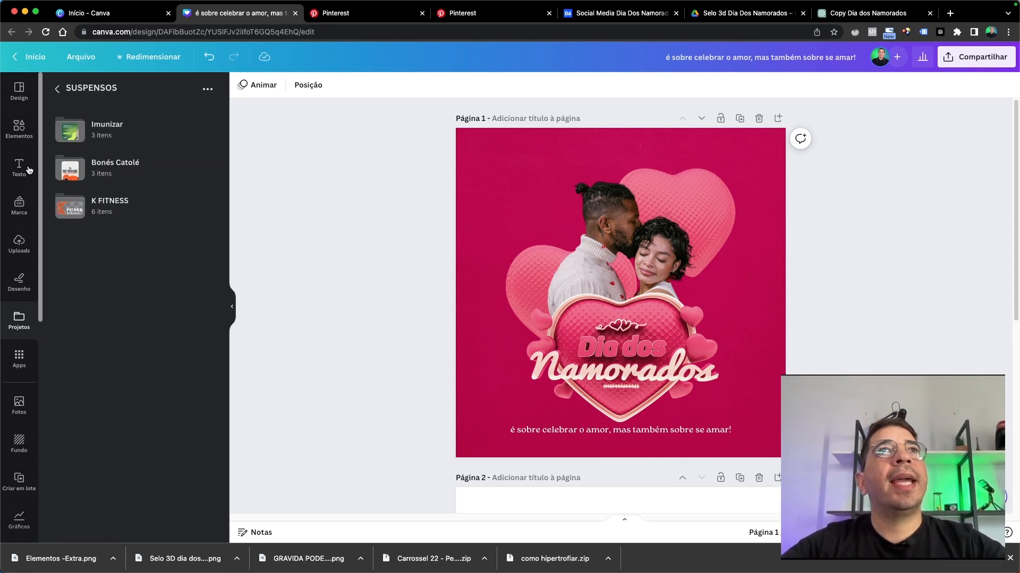
pyautogui.click(59, 90)
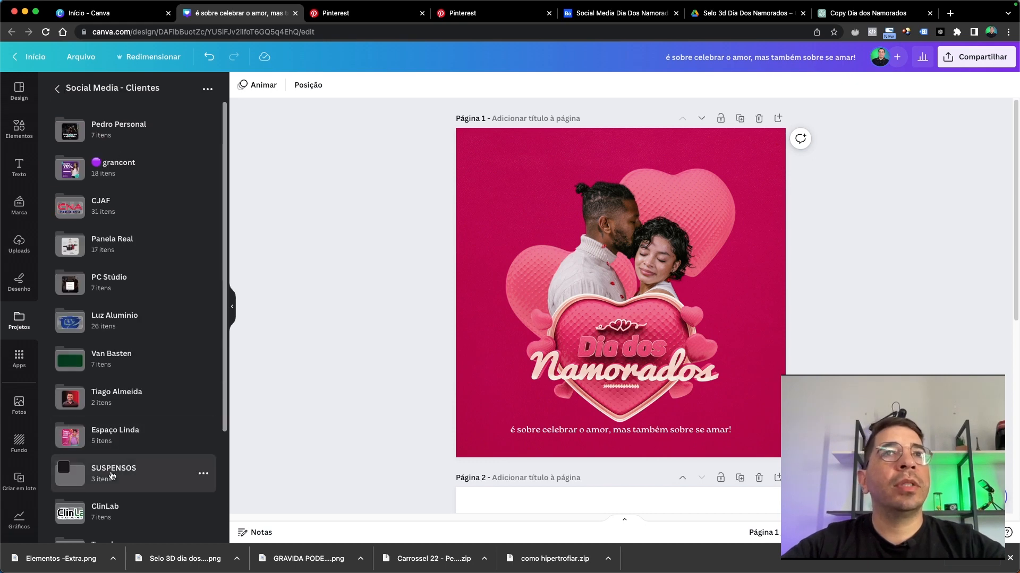
pyautogui.click(106, 428)
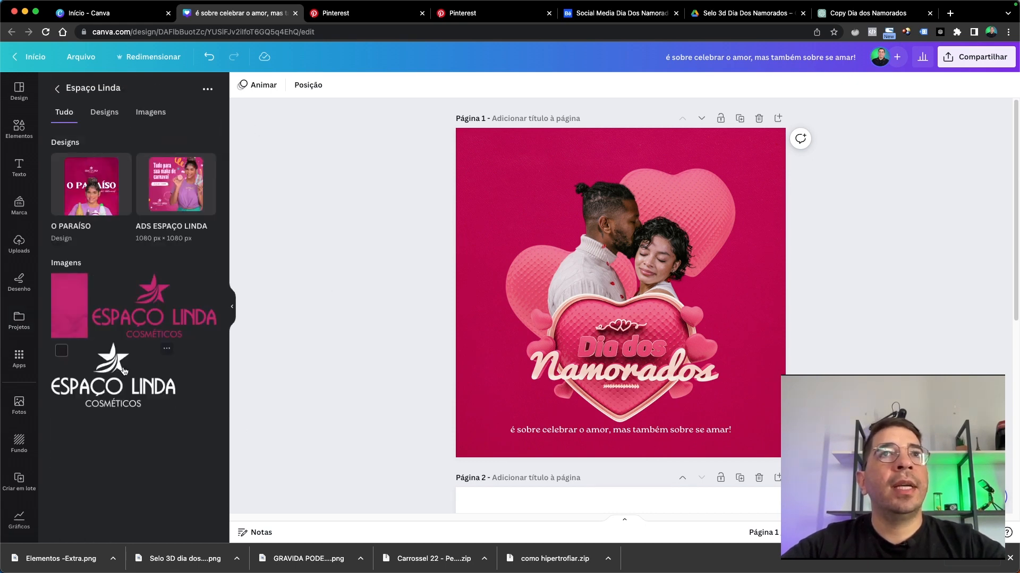
# Add the white Espaço Linda Cosméticos logo to page 1, small, in the empty area to the left of the man's head
pyautogui.click(114, 370)
pyautogui.moveTo(724, 347); pyautogui.dragTo(522, 194)
pyautogui.scroll(3, 557, 196)
pyautogui.scroll(-1, 558, 196)
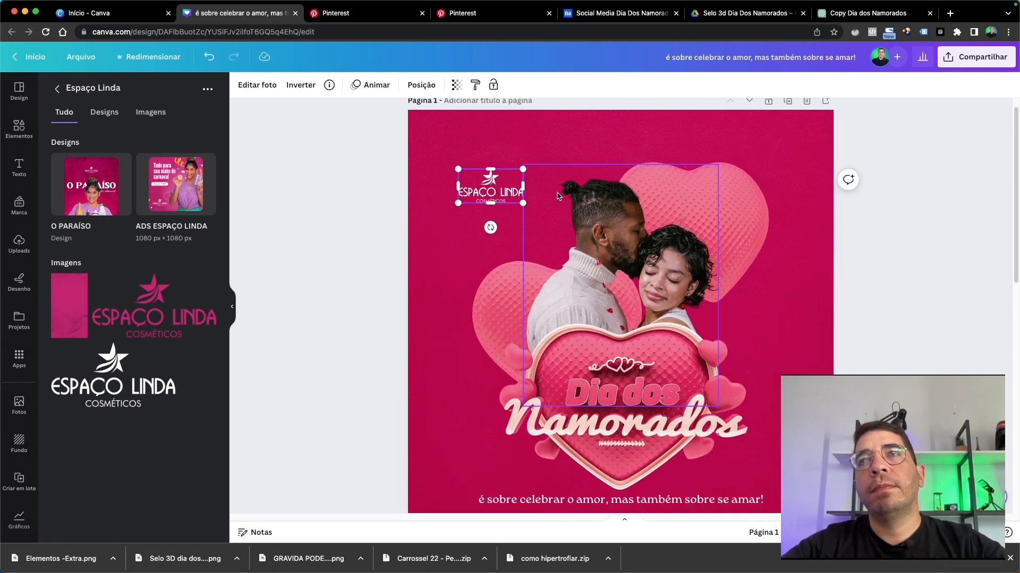
pyautogui.scroll(-2, 558, 196)
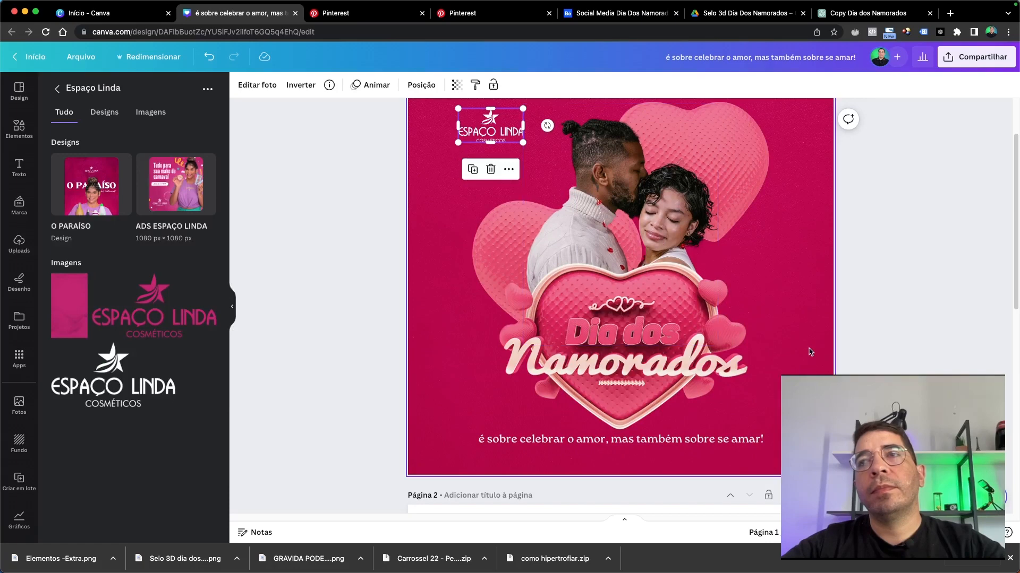
pyautogui.scroll(2, 848, 311)
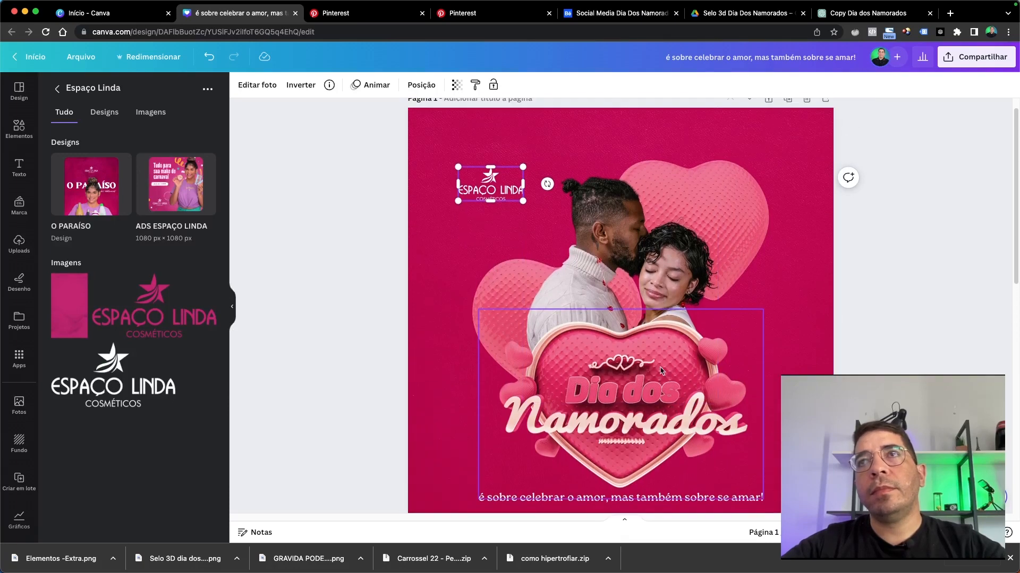
pyautogui.click(891, 197)
pyautogui.scroll(-1, 800, 233)
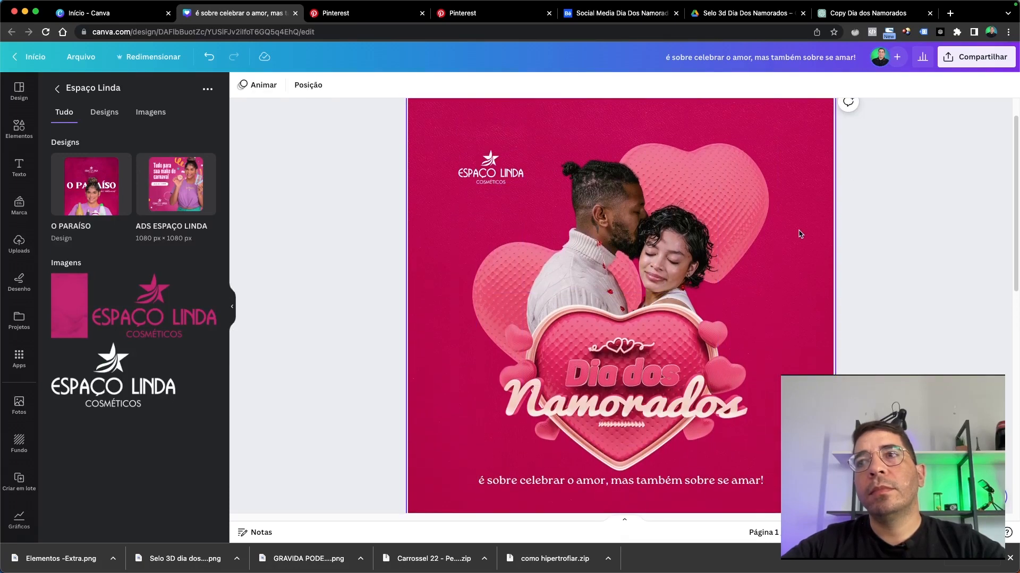
pyautogui.scroll(-3, 453, 246)
pyautogui.scroll(2, 850, 197)
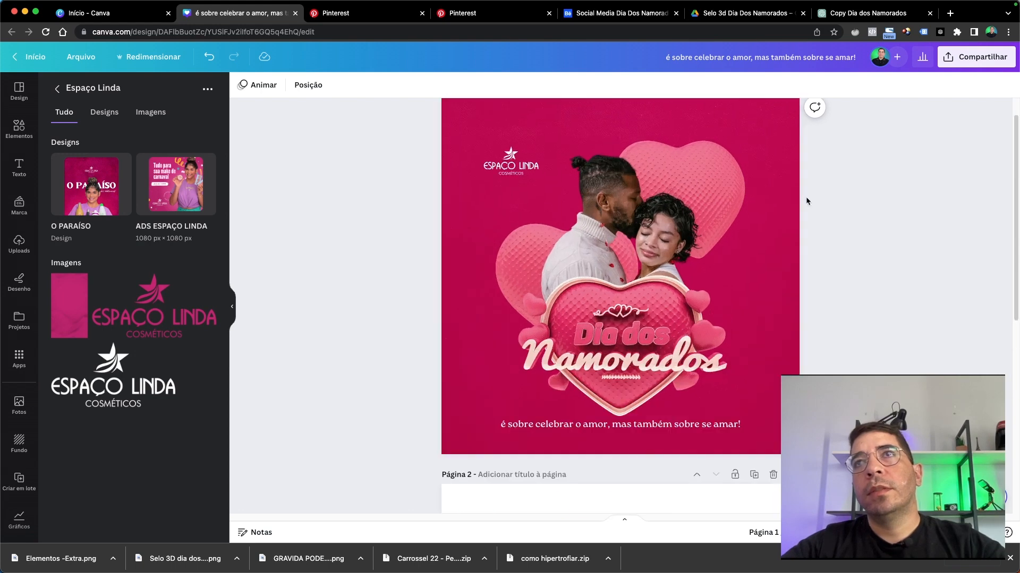
# Enlarge the Espaço Linda logo slightly beside the man's head
pyautogui.moveTo(504, 163); pyautogui.dragTo(554, 179)
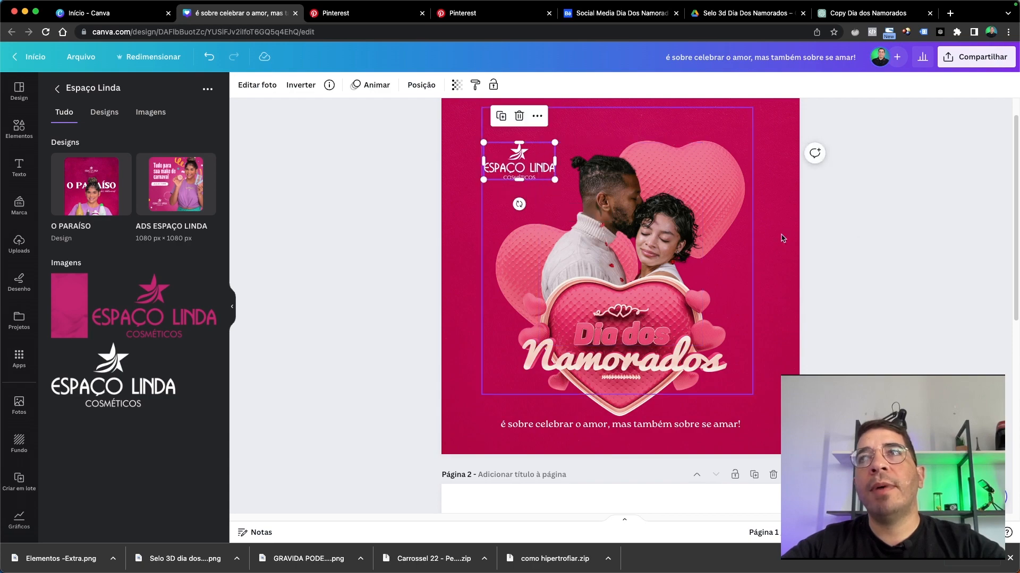
pyautogui.click(781, 225)
pyautogui.scroll(-3, 754, 202)
pyautogui.scroll(2, 724, 171)
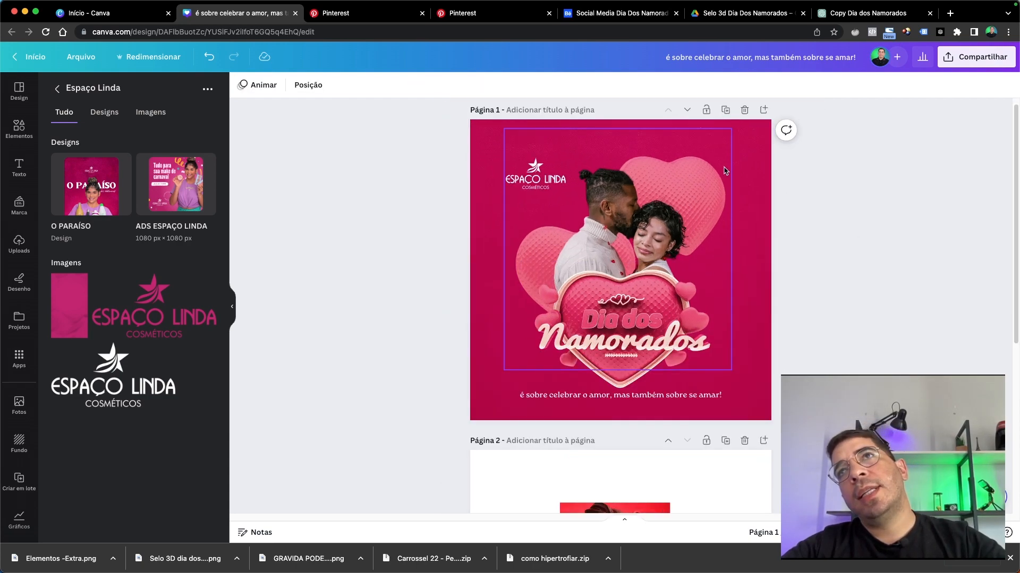
# Nudge the large pink hearts behind the couple and the store logo slightly to the right
pyautogui.scroll(2, 724, 171)
pyautogui.click(721, 177)
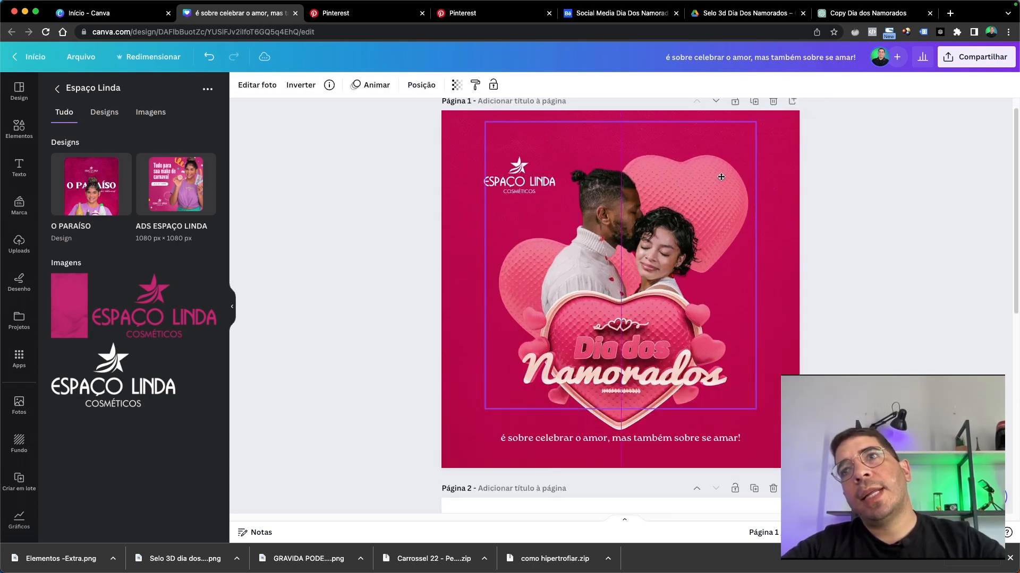
pyautogui.click(820, 171)
pyautogui.click(519, 178)
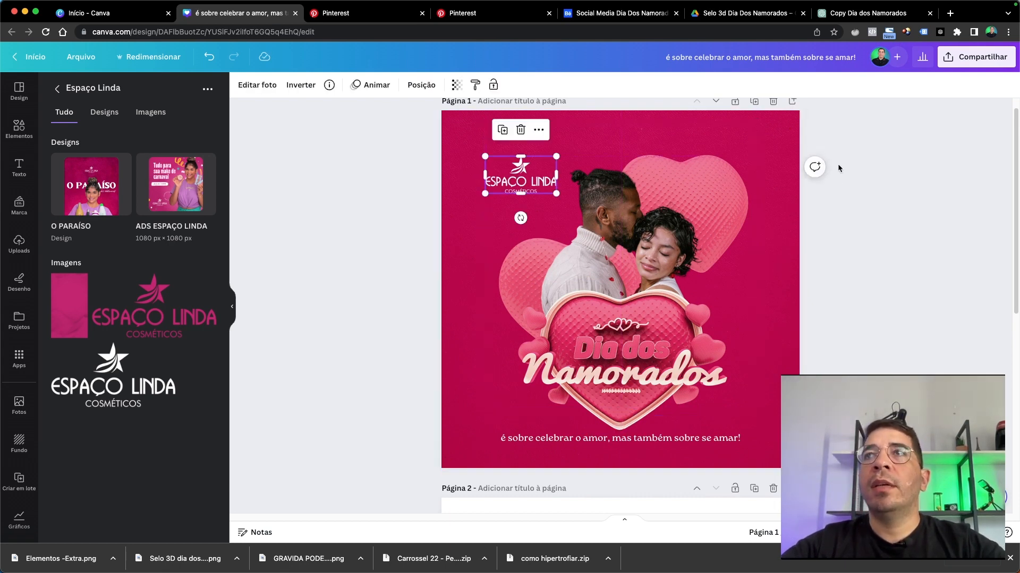
pyautogui.click(838, 207)
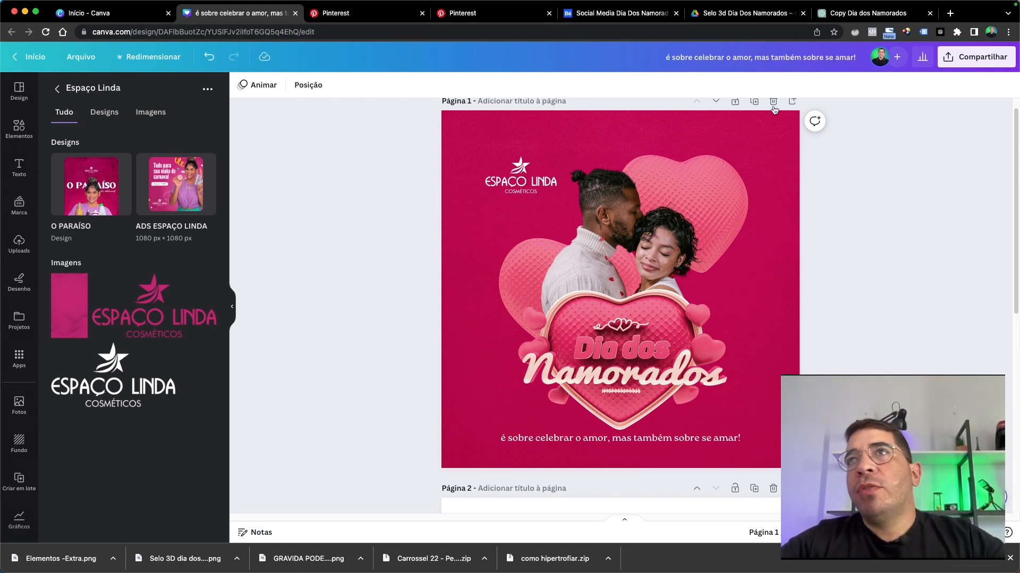
# Duplicate the large pink hearts, shrink the copy and place it partly off the page's lower-left corner
pyautogui.click(713, 191)
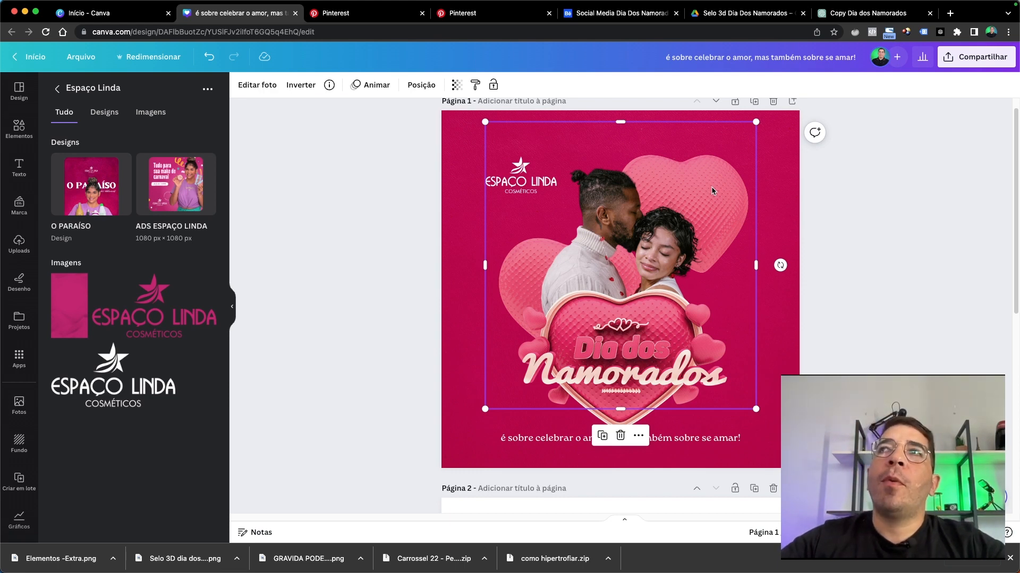
pyautogui.rightClick(712, 191)
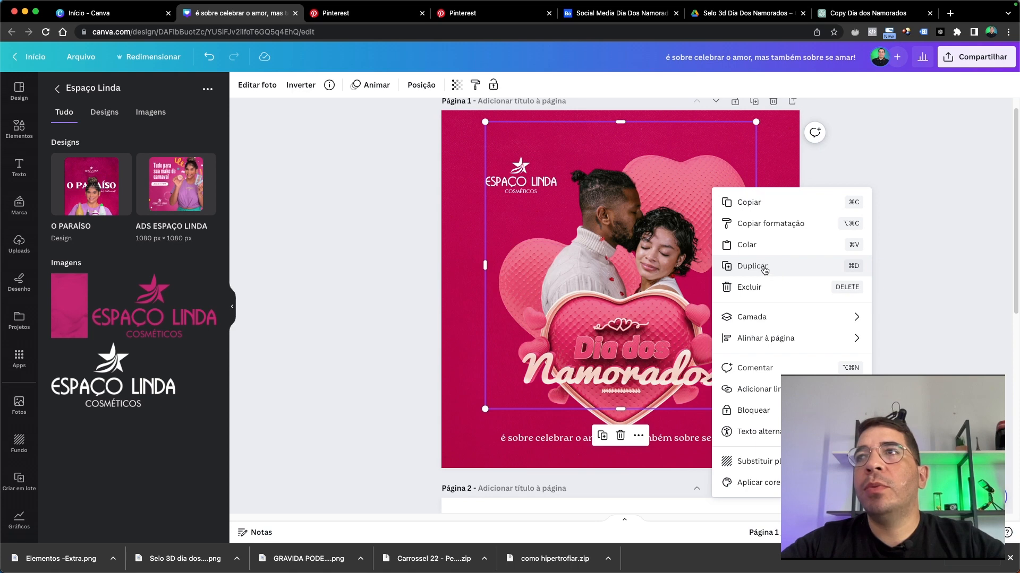
pyautogui.click(852, 269)
pyautogui.moveTo(676, 212); pyautogui.dragTo(444, 452)
pyautogui.moveTo(520, 352); pyautogui.dragTo(480, 396)
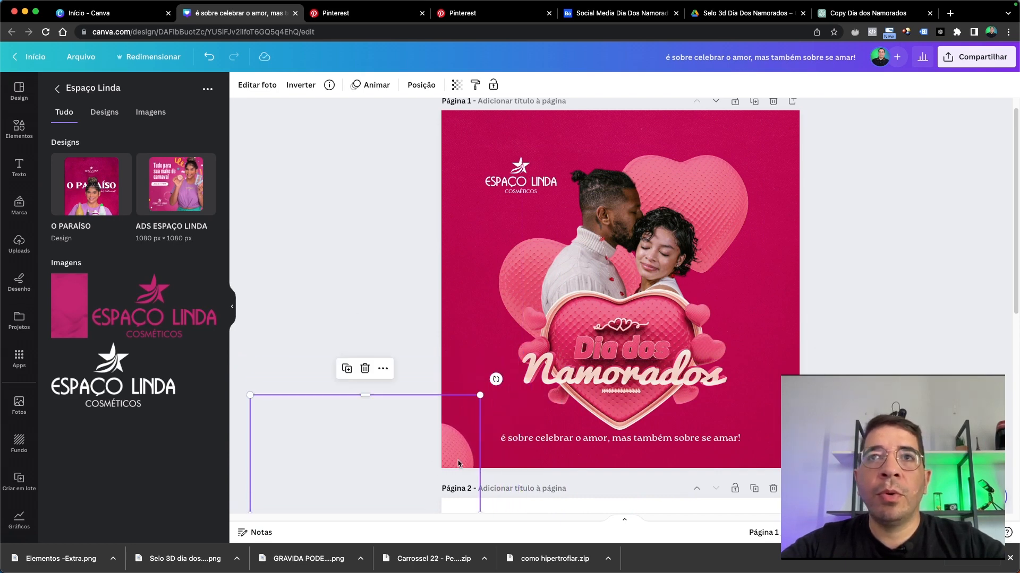
pyautogui.moveTo(461, 459); pyautogui.dragTo(482, 407)
# Tilt the duplicated hearts counter-clockwise and reposition them so only one heart shows at the page's lower-left corner
pyautogui.scroll(-1, 511, 299)
pyautogui.scroll(-4, 511, 299)
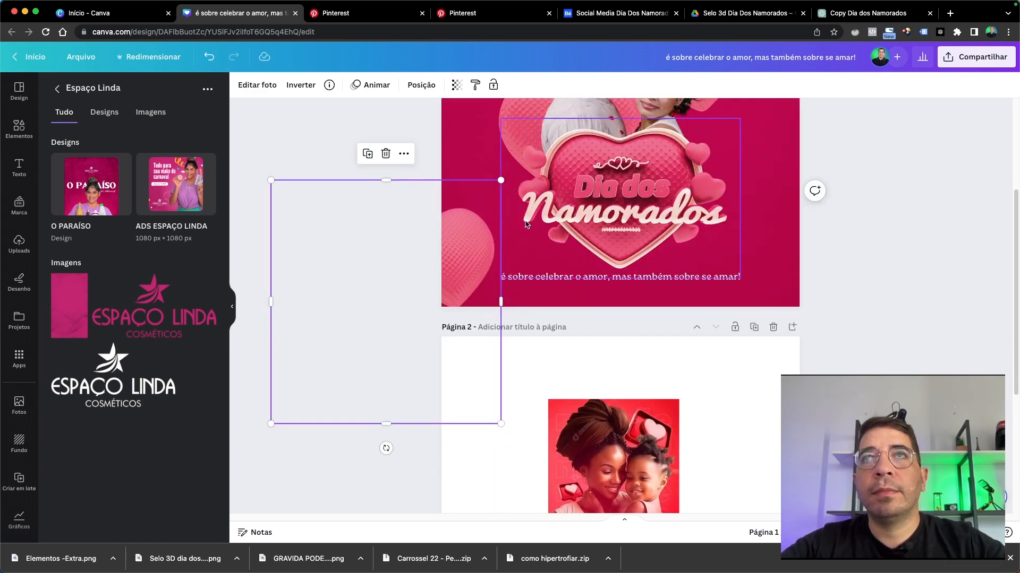
pyautogui.moveTo(494, 243); pyautogui.dragTo(533, 230)
pyautogui.moveTo(442, 438); pyautogui.dragTo(477, 433)
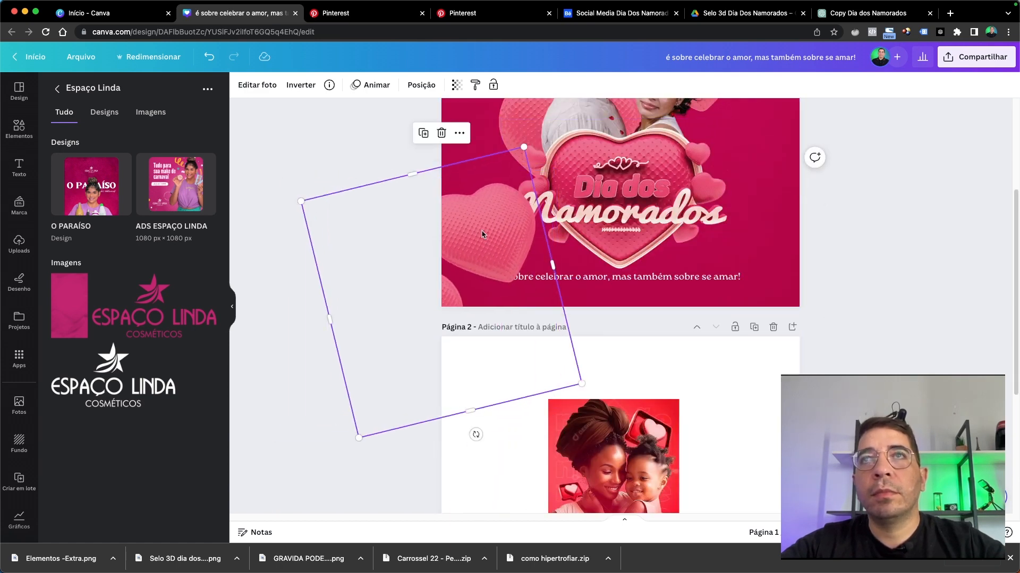
pyautogui.moveTo(483, 234); pyautogui.dragTo(442, 290)
pyautogui.moveTo(480, 205); pyautogui.dragTo(474, 250)
pyautogui.press('super+z')
pyautogui.moveTo(452, 296); pyautogui.dragTo(479, 270)
pyautogui.scroll(1, 479, 269)
pyautogui.scroll(4, 479, 273)
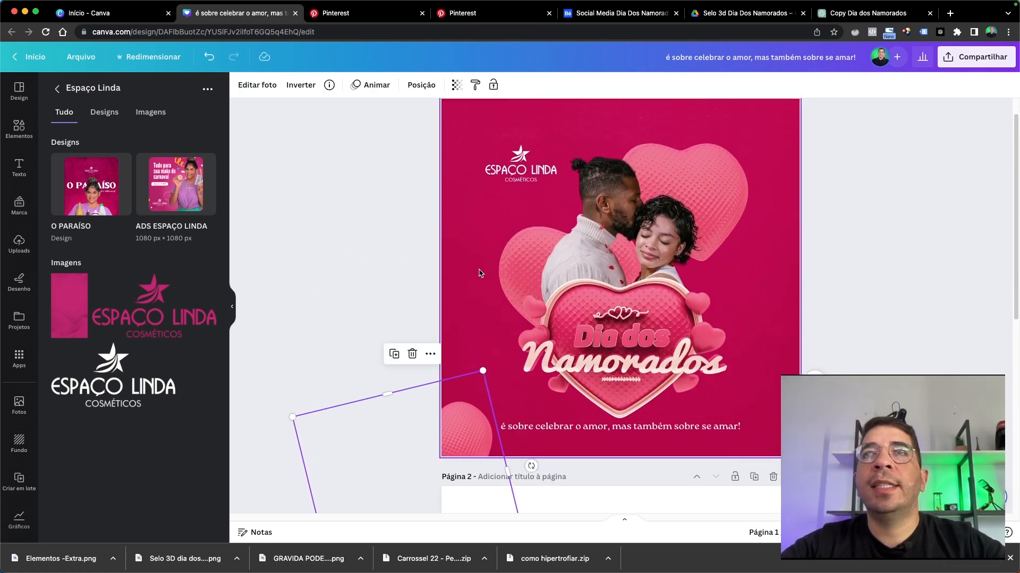
# Apply the Desfoque effect to the duplicated hearts with an intensity of 48
pyautogui.click(258, 86)
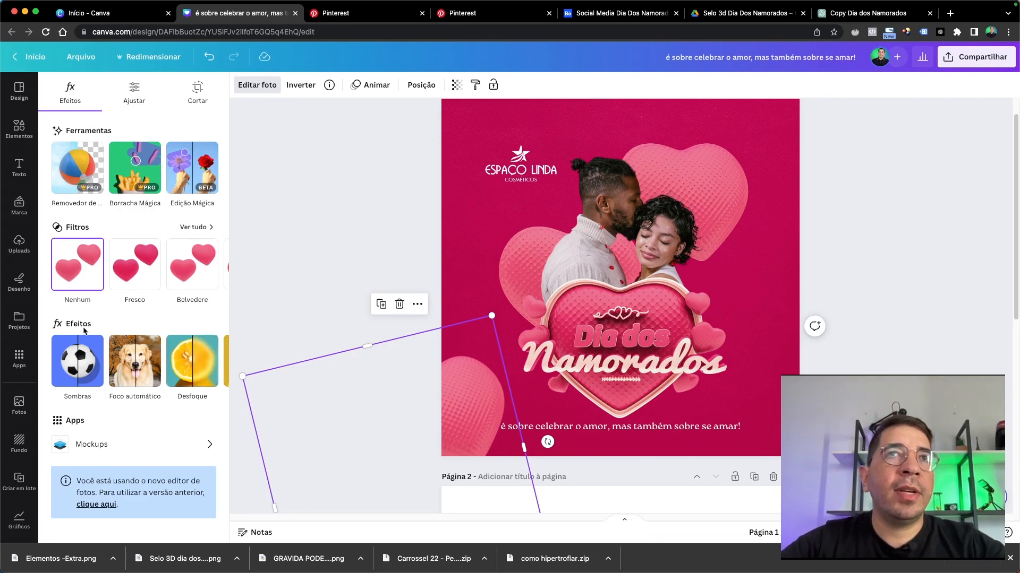
pyautogui.click(192, 361)
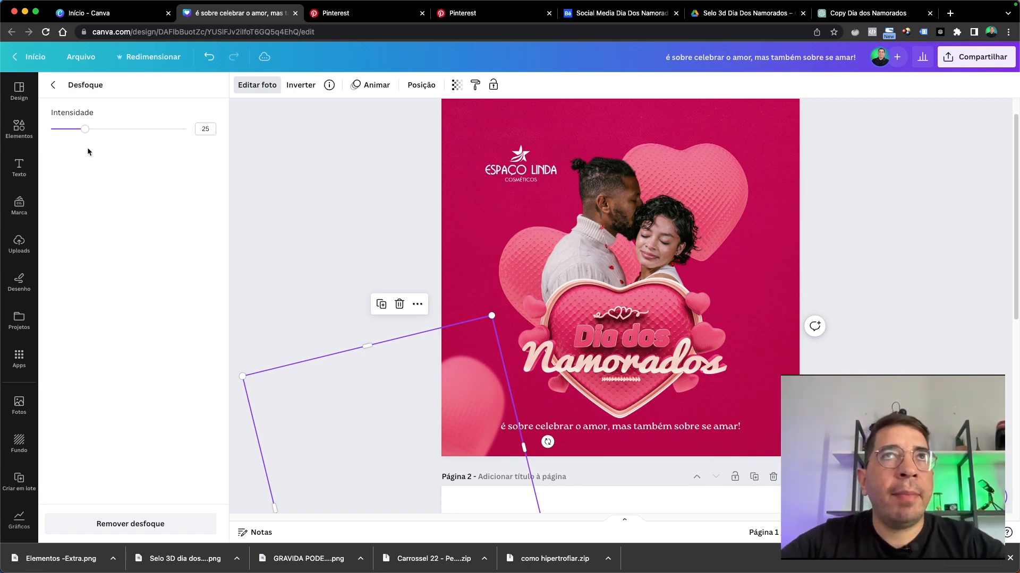
pyautogui.moveTo(91, 130); pyautogui.dragTo(117, 138)
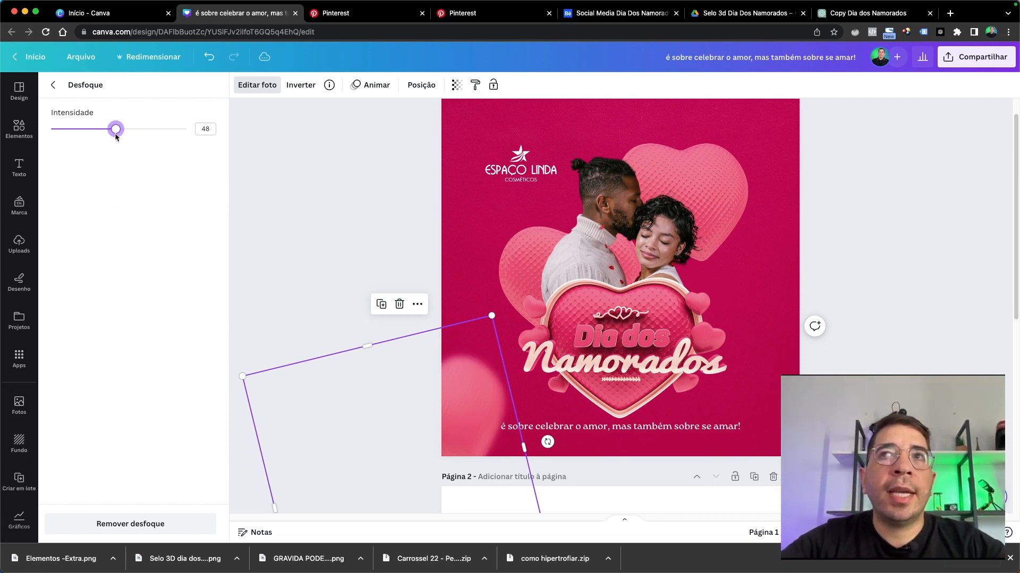
# Shrink the blurred hearts and reposition them so one heart is cut off by the page's left edge beside the seal
pyautogui.moveTo(492, 317); pyautogui.dragTo(460, 373)
pyautogui.moveTo(460, 437); pyautogui.dragTo(492, 356)
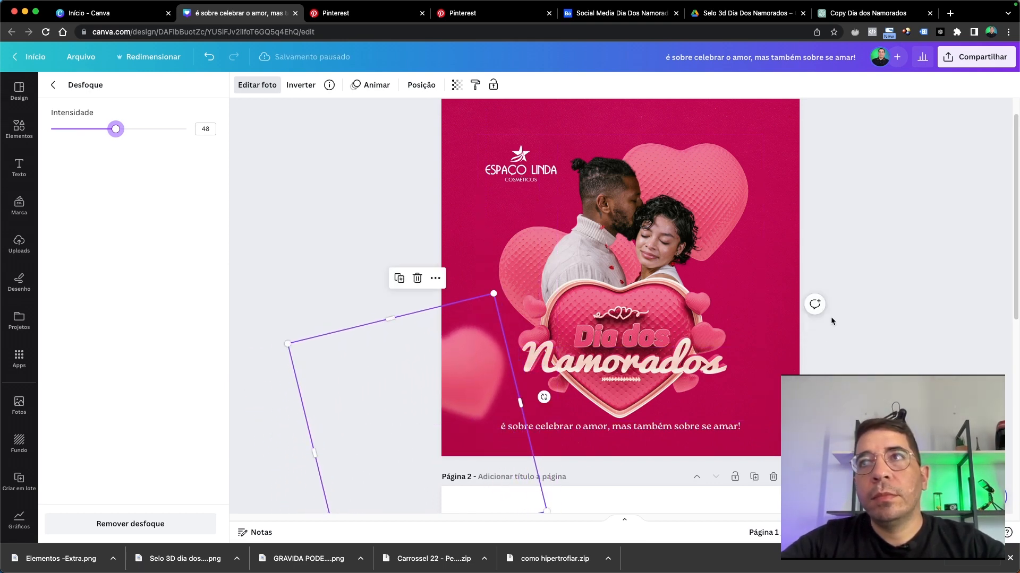
pyautogui.moveTo(494, 295); pyautogui.dragTo(477, 321)
pyautogui.moveTo(462, 381); pyautogui.dragTo(476, 369)
pyautogui.click(502, 371)
# Duplicate the blurred hearts and move the copy so one heart is cut off by the page's right edge
pyautogui.rightClick(481, 372)
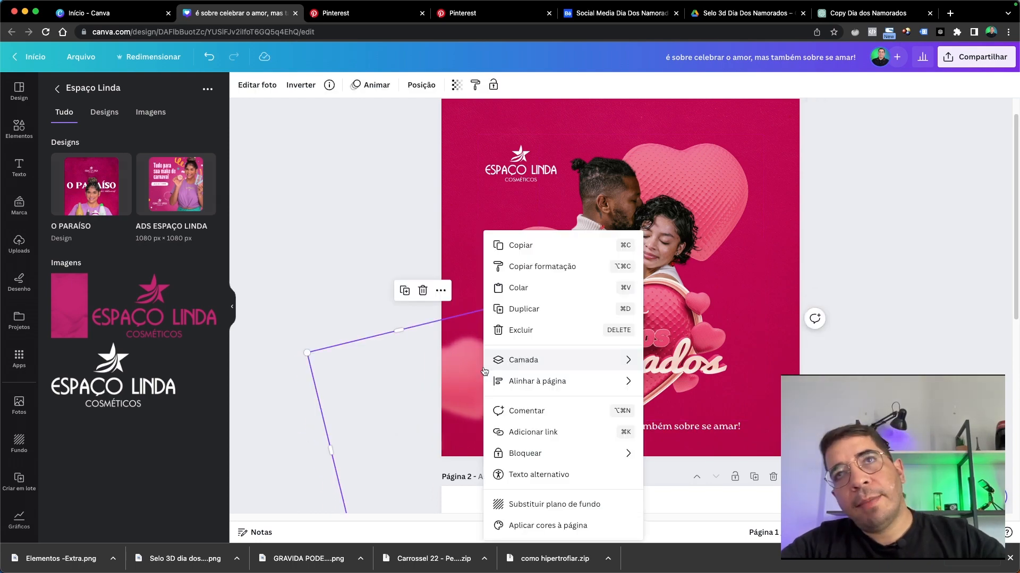
pyautogui.click(353, 235)
pyautogui.click(452, 373)
pyautogui.rightClick(452, 373)
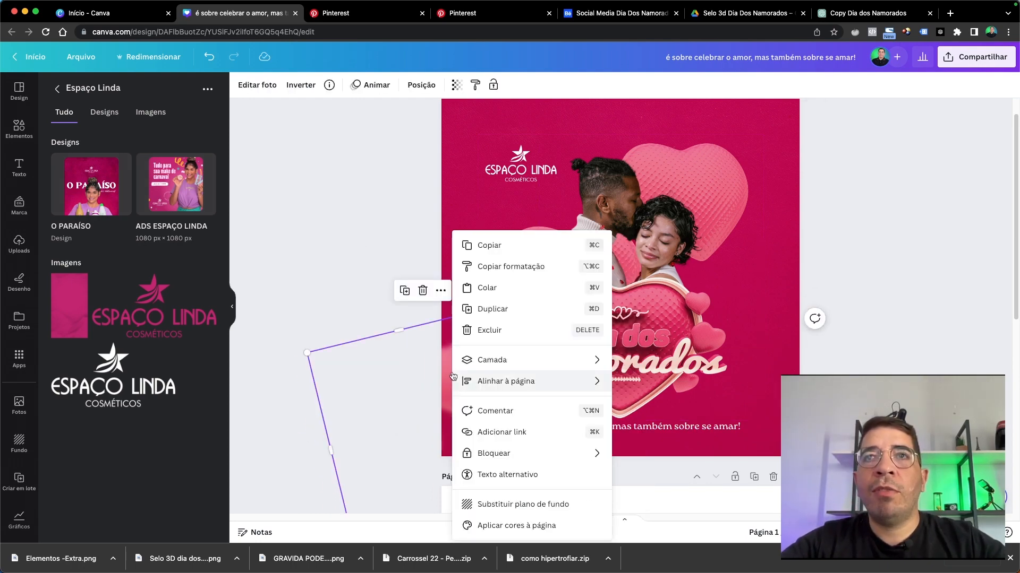
pyautogui.click(519, 317)
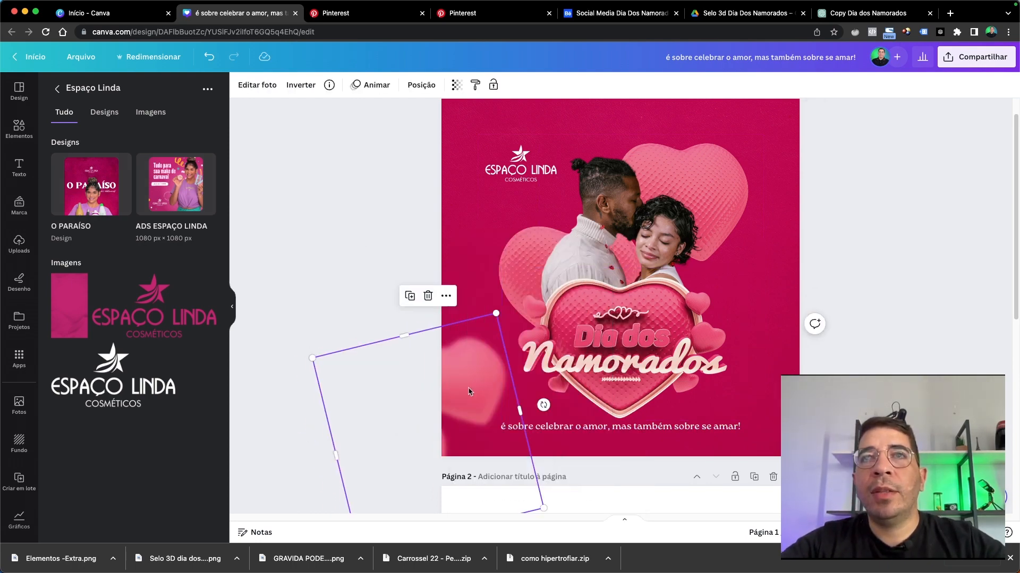
pyautogui.moveTo(463, 384); pyautogui.dragTo(866, 298)
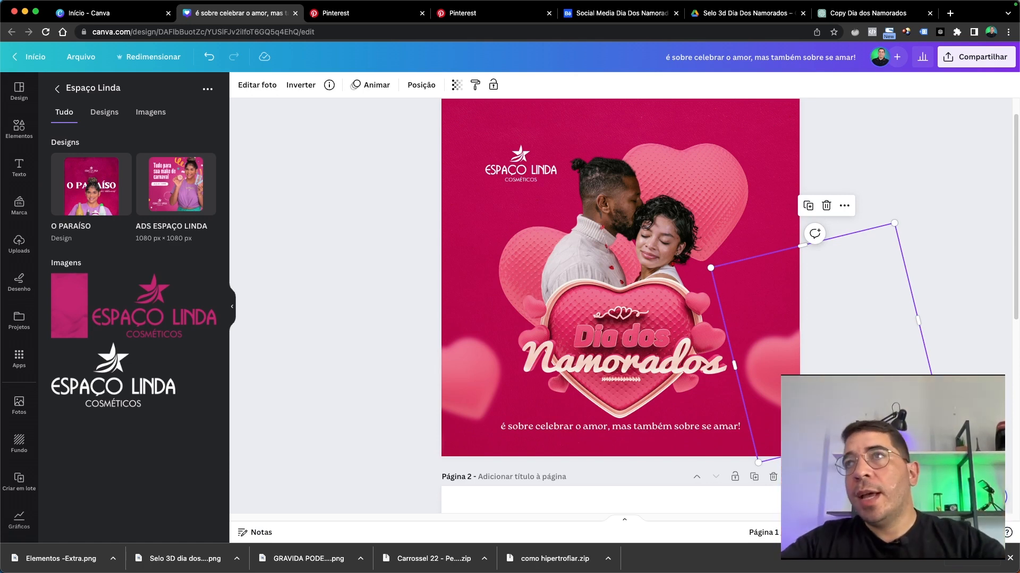
# Rotate the right-hand blurred heart clockwise, shrink it and raise it slightly, and fine-tune the position of the left-hand one
pyautogui.moveTo(855, 463); pyautogui.dragTo(777, 467)
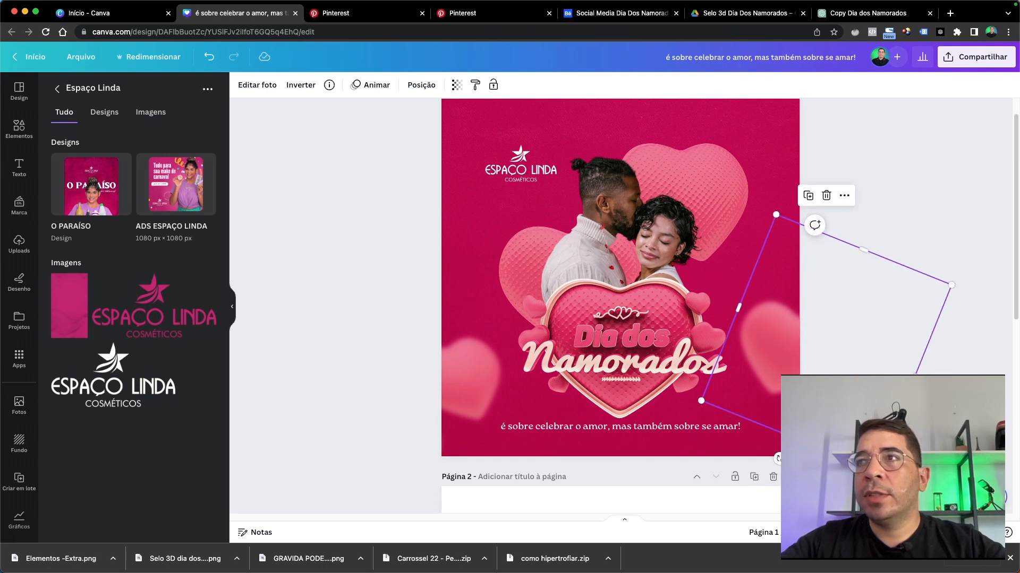
pyautogui.moveTo(876, 471); pyautogui.dragTo(857, 421)
pyautogui.moveTo(763, 323); pyautogui.dragTo(526, 357)
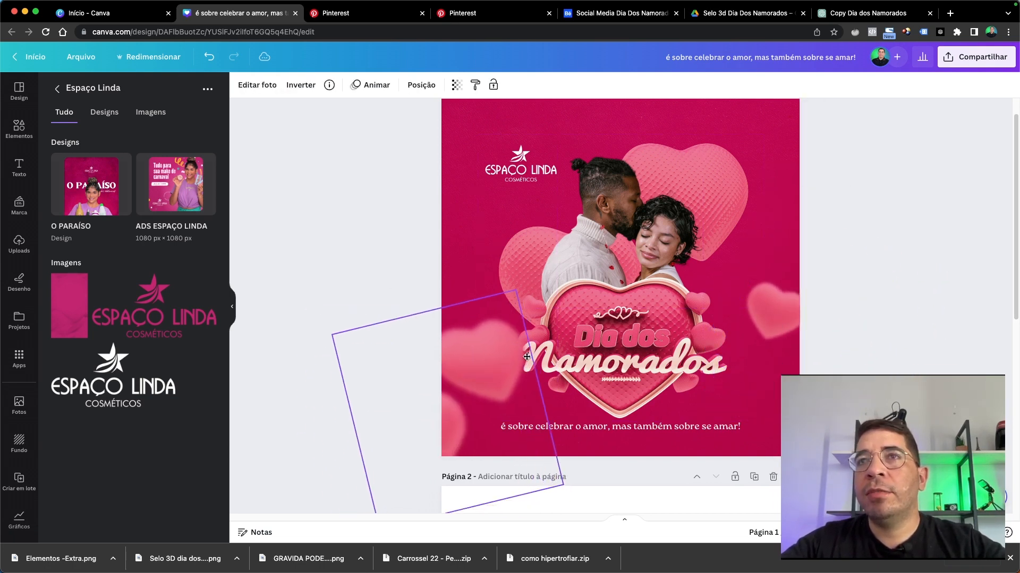
pyautogui.click(935, 305)
# Move the Espaço Linda logo to the top centre of the post above the couple and reduce it slightly
pyautogui.scroll(1, 796, 265)
pyautogui.moveTo(522, 189); pyautogui.dragTo(618, 153)
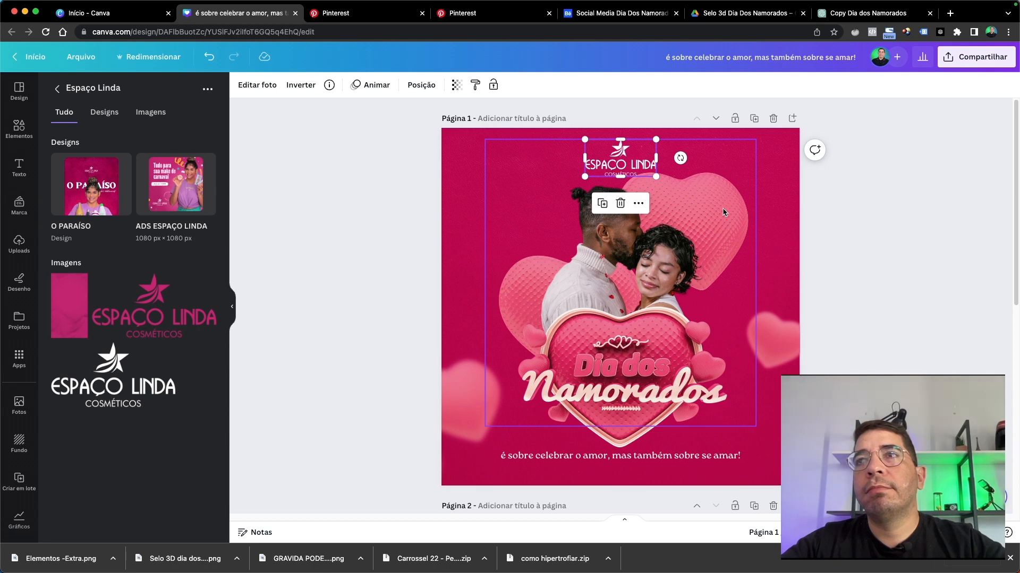
pyautogui.press('super+z')
pyautogui.press('super+shift+z')
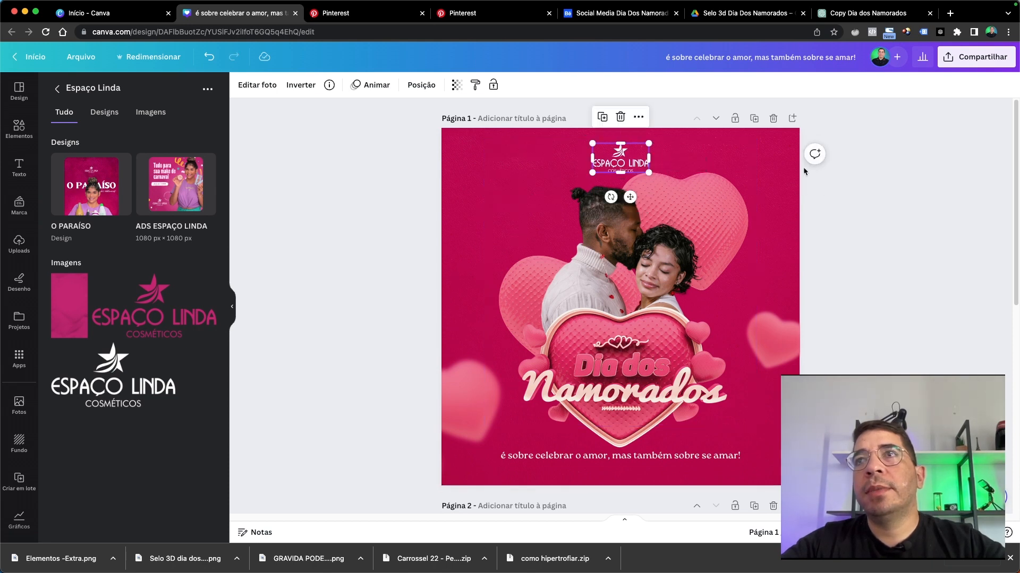
# Shrink the large pink hearts behind the couple slightly and move the couple up a little closer to the logo
pyautogui.keyDown('shift'); pyautogui.click(724, 220); pyautogui.keyUp('shift')
pyautogui.moveTo(724, 221); pyautogui.dragTo(706, 211)
pyautogui.click(871, 170)
pyautogui.moveTo(680, 273); pyautogui.dragTo(674, 256)
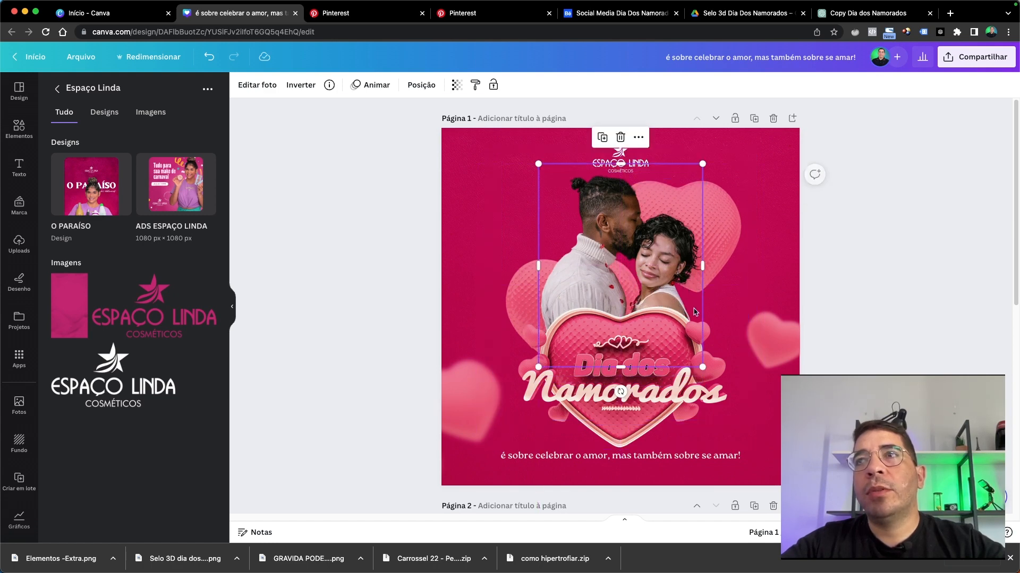
# Crop the bottom edge of the couple photo upward so it ends behind the heart seal
pyautogui.moveTo(619, 365); pyautogui.dragTo(616, 365)
pyautogui.click(811, 298)
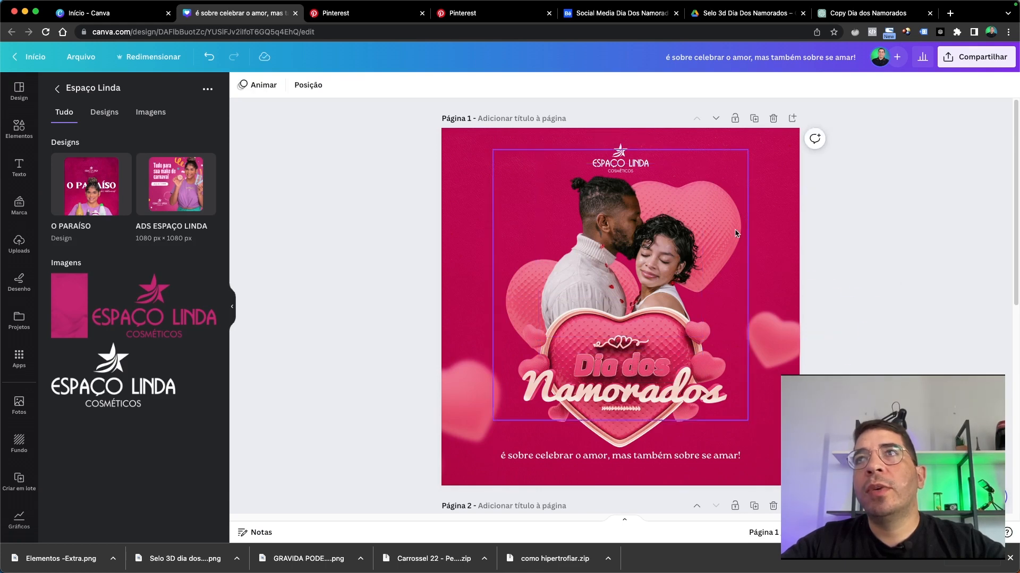
pyautogui.click(747, 264)
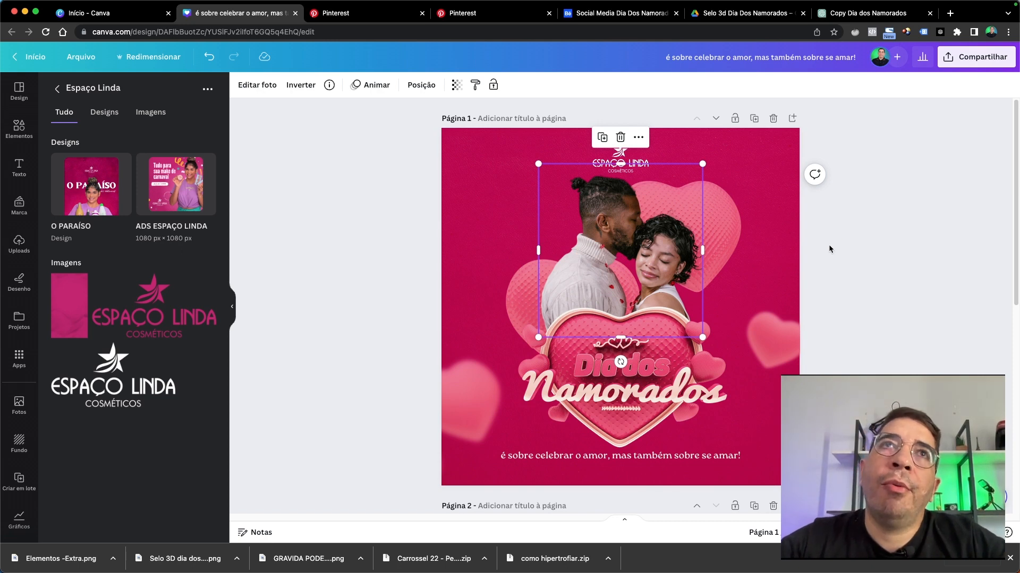
# Search the graphic elements for "degradê" and add the round orange gradient to the post
pyautogui.scroll(-1, 19, 400)
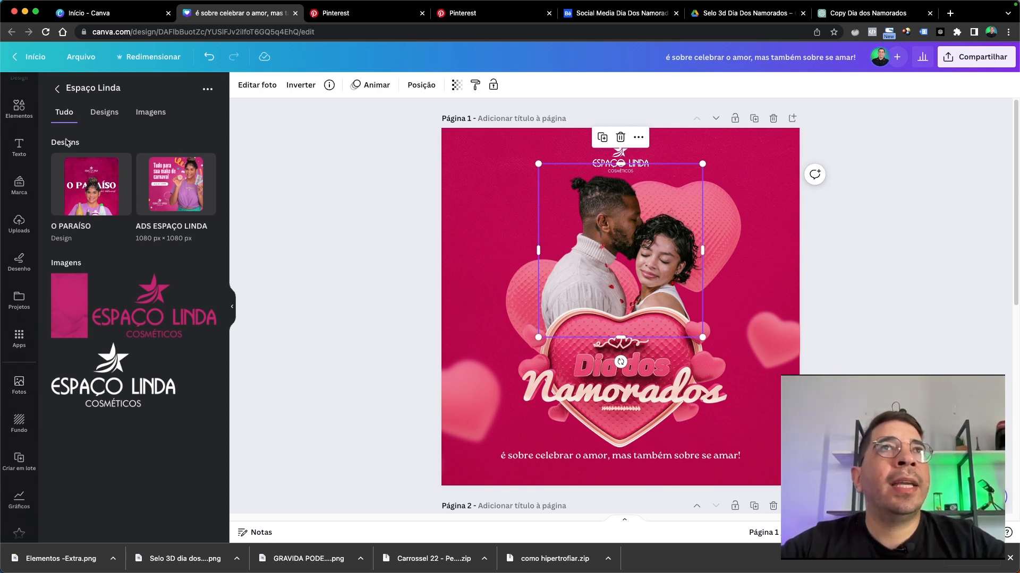
pyautogui.scroll(1, 10, 136)
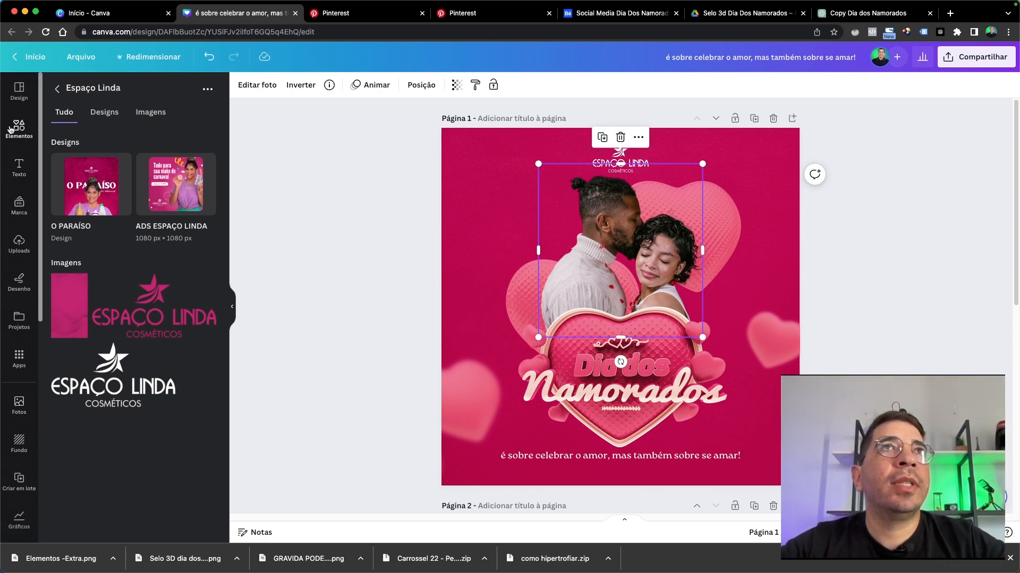
pyautogui.click(28, 136)
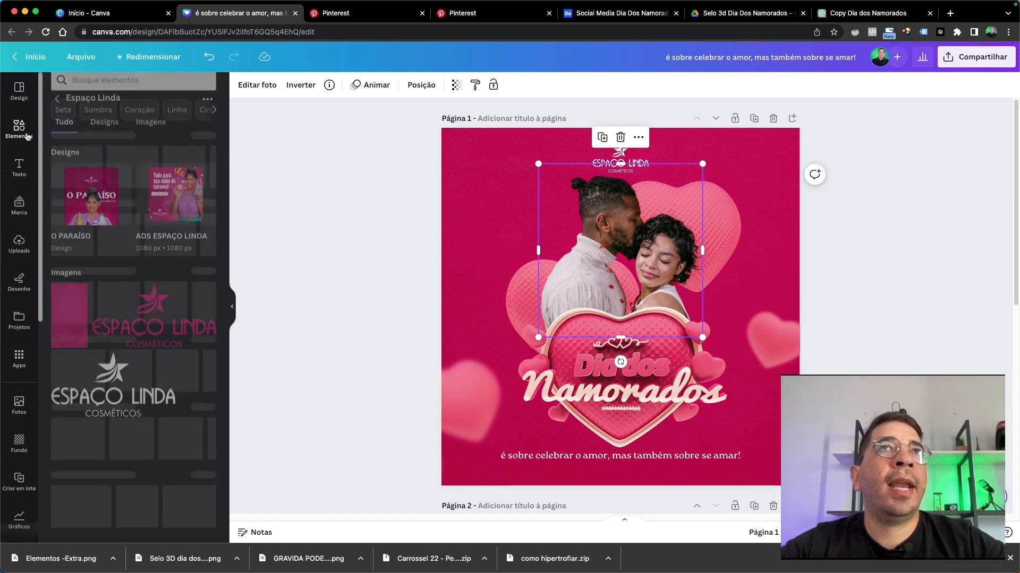
pyautogui.click(131, 92)
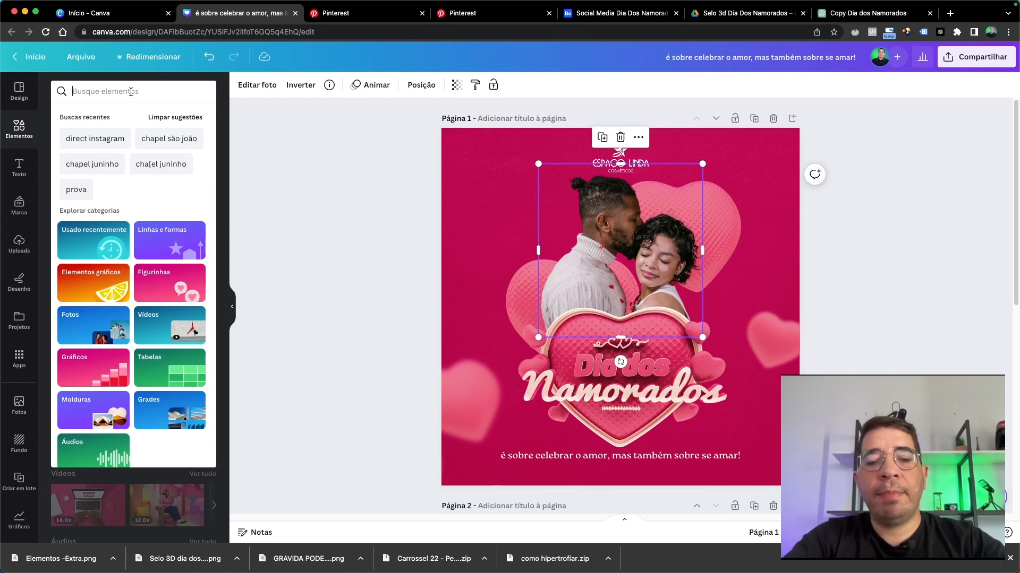
pyautogui.write('degradê')
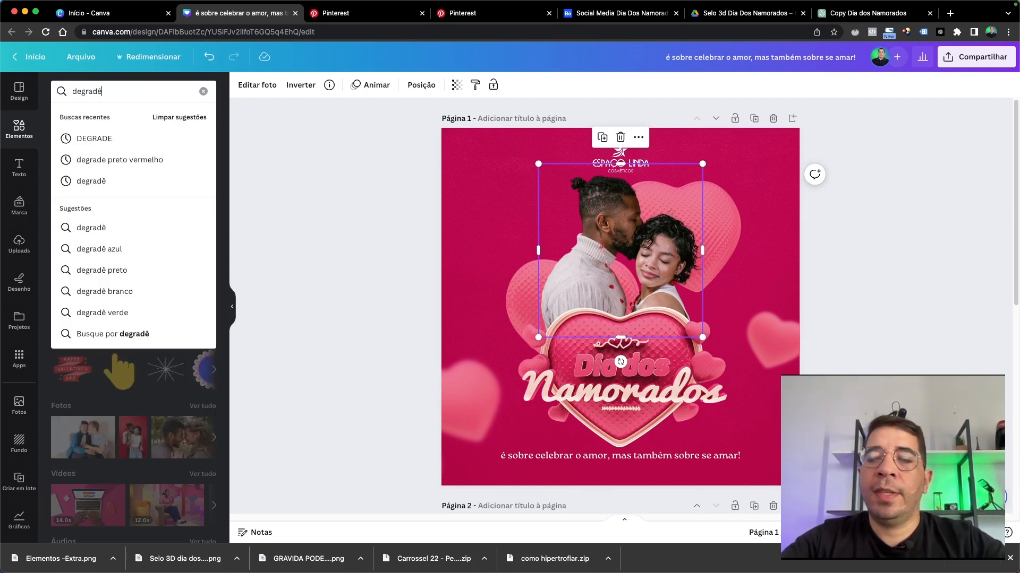
pyautogui.press('Return')
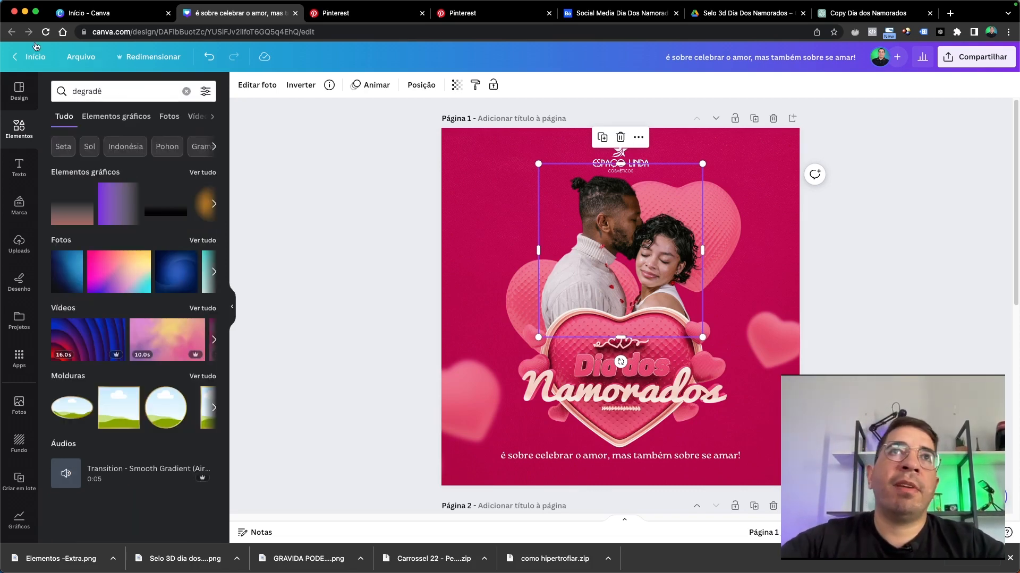
pyautogui.click(204, 173)
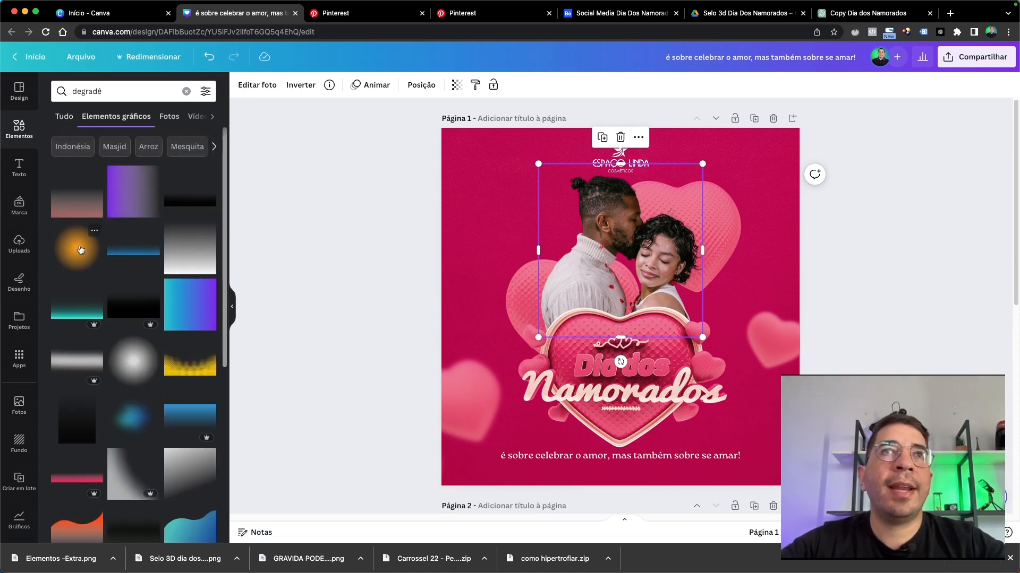
pyautogui.click(80, 249)
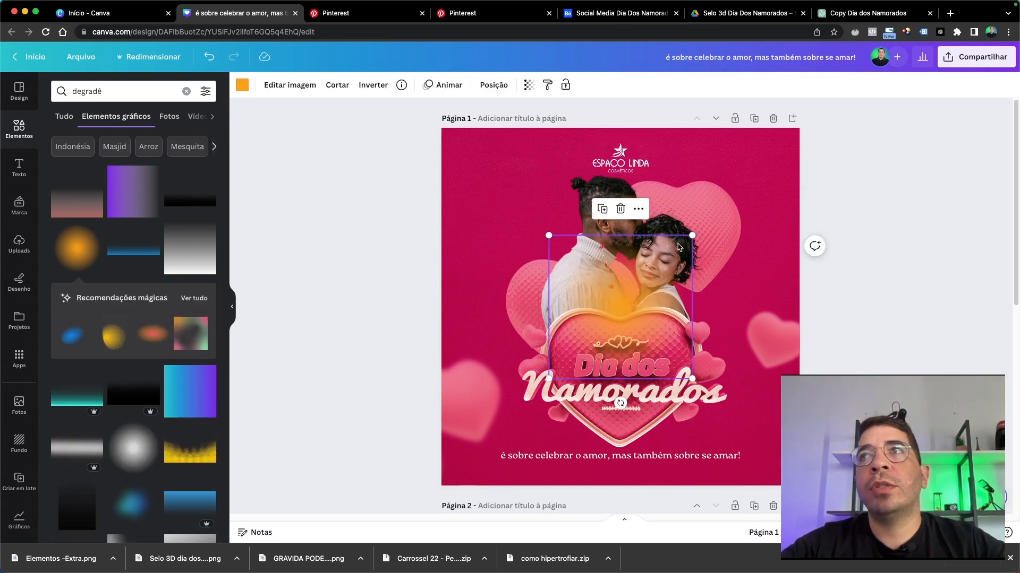
# Enlarge the round gradient to cover the couple and recolour it dark red #72061B
pyautogui.moveTo(687, 235); pyautogui.dragTo(735, 184)
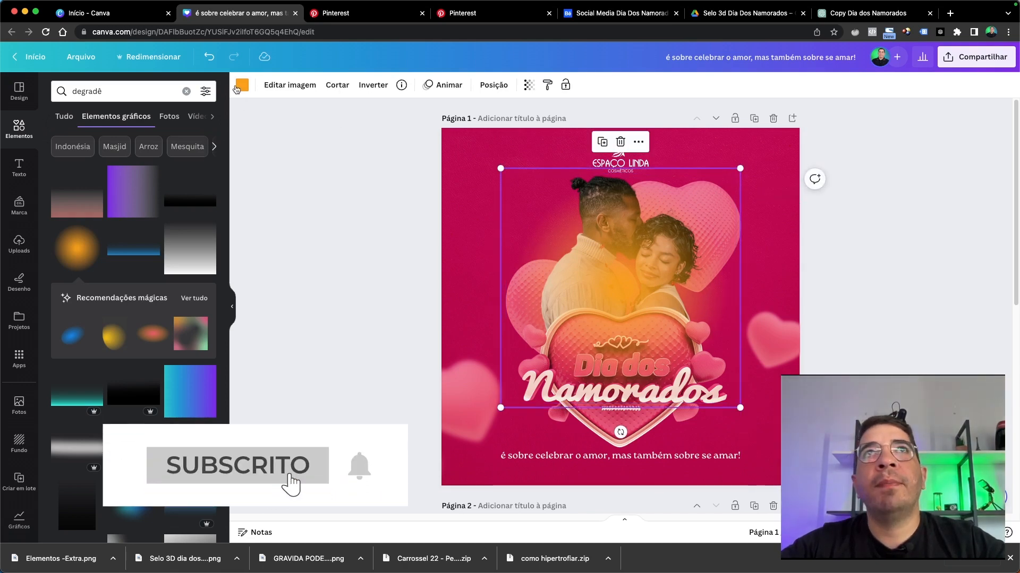
pyautogui.click(240, 87)
pyautogui.click(119, 229)
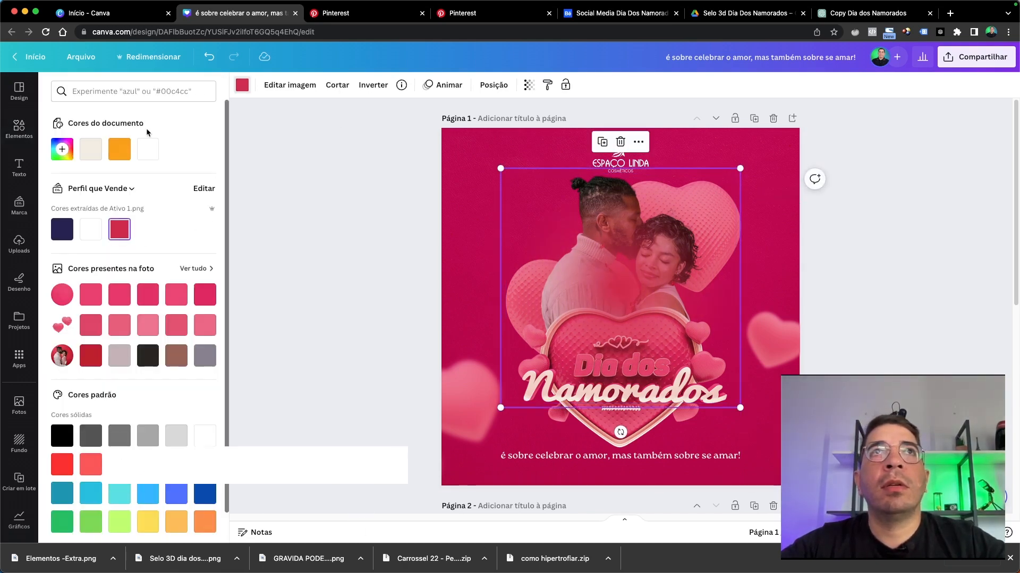
pyautogui.click(62, 152)
pyautogui.moveTo(184, 200); pyautogui.dragTo(201, 206)
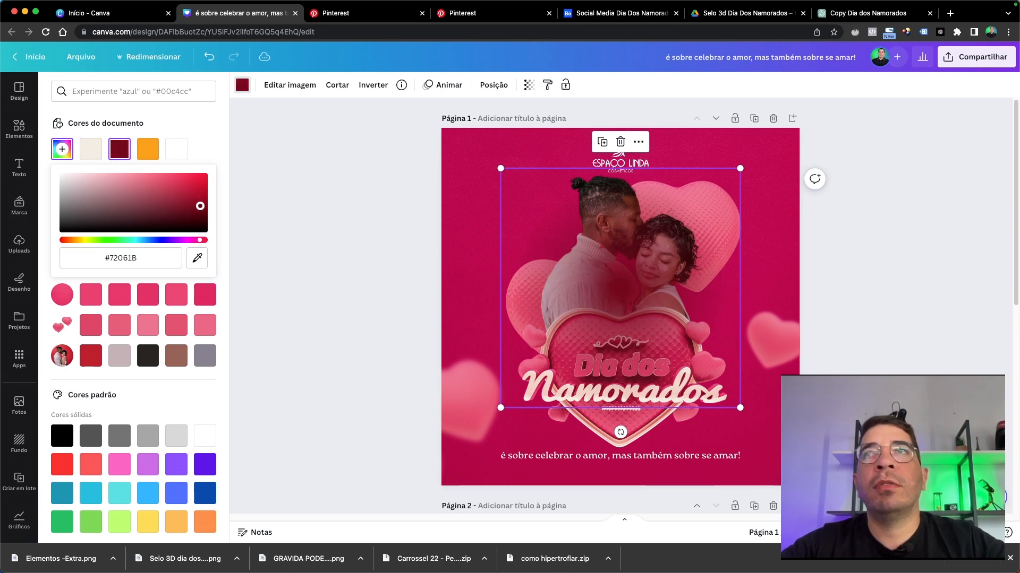
pyautogui.click(627, 297)
pyautogui.click(901, 240)
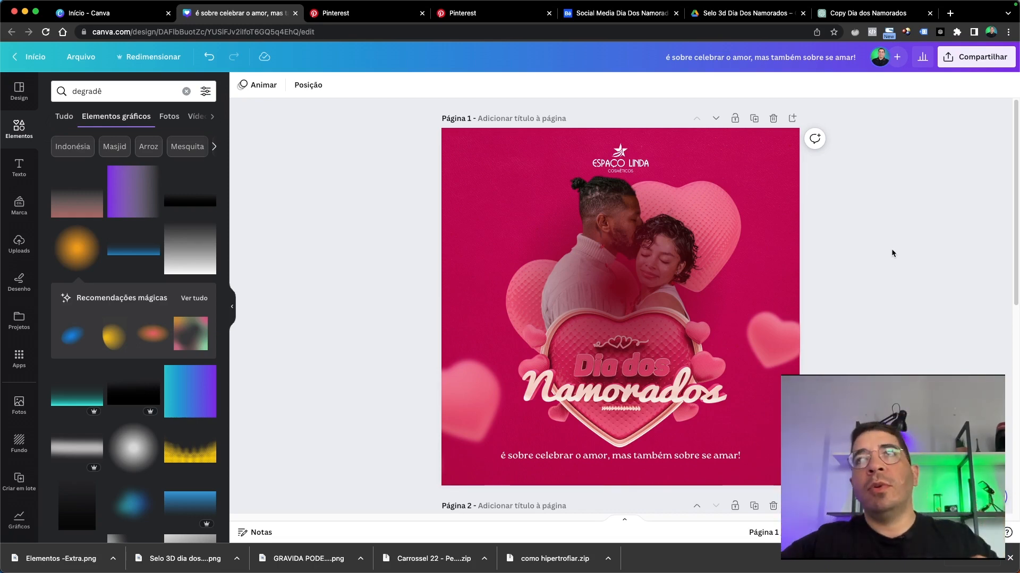
# Move the dark red gradient layer beneath the couple and above the large pink hearts
pyautogui.click(630, 285)
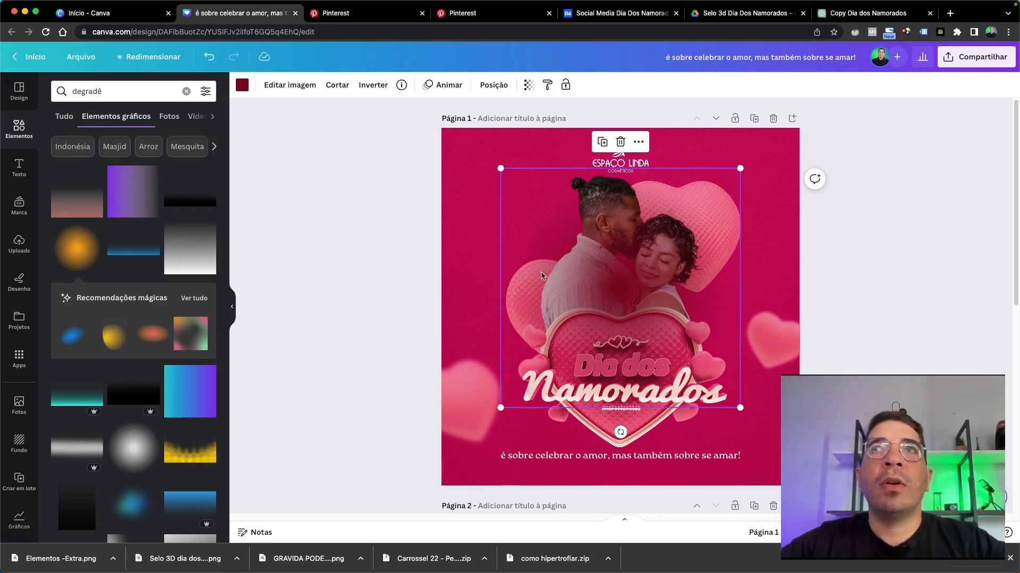
pyautogui.click(325, 198)
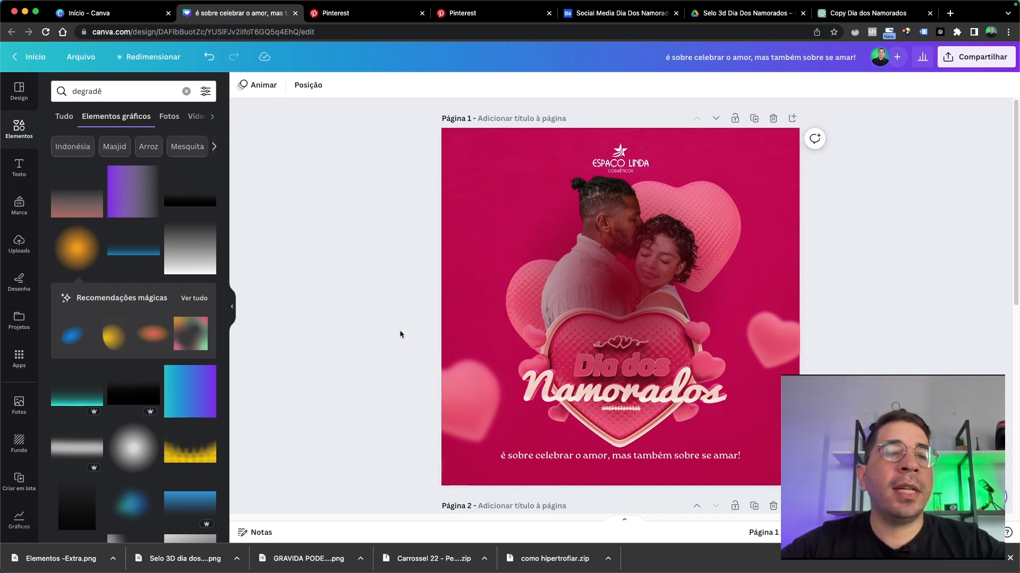
pyautogui.click(312, 91)
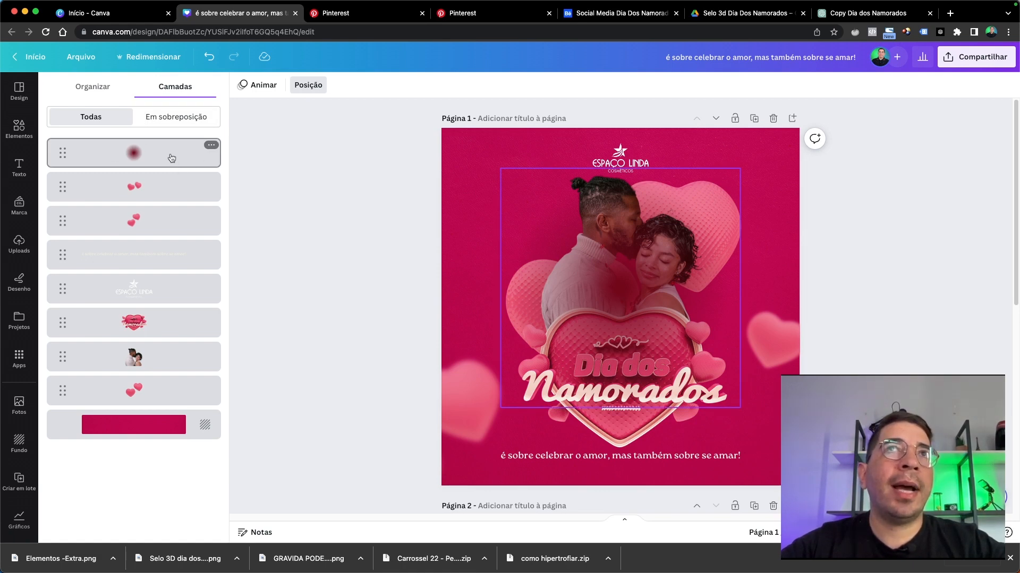
pyautogui.moveTo(173, 158); pyautogui.dragTo(172, 370)
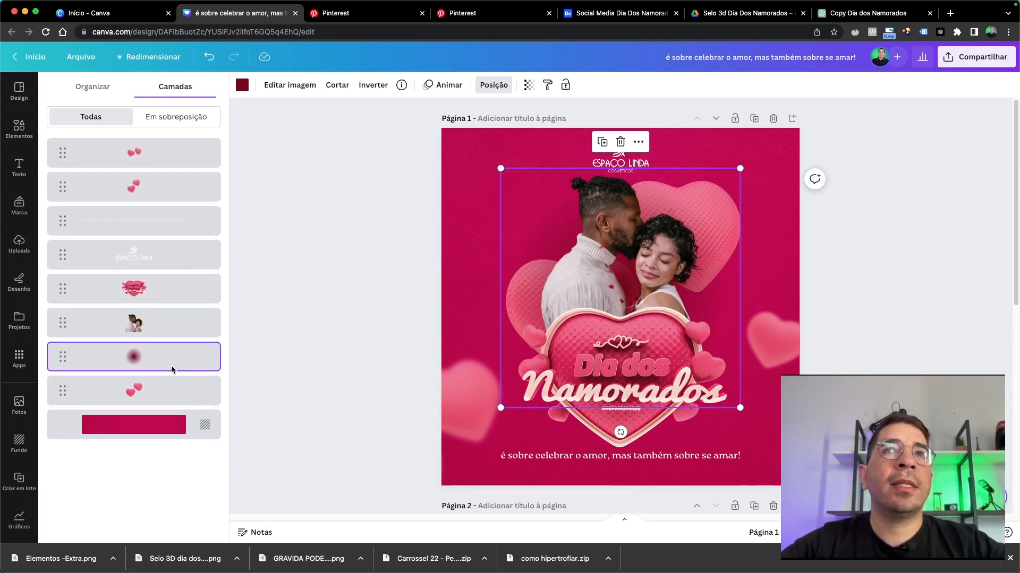
pyautogui.click(852, 168)
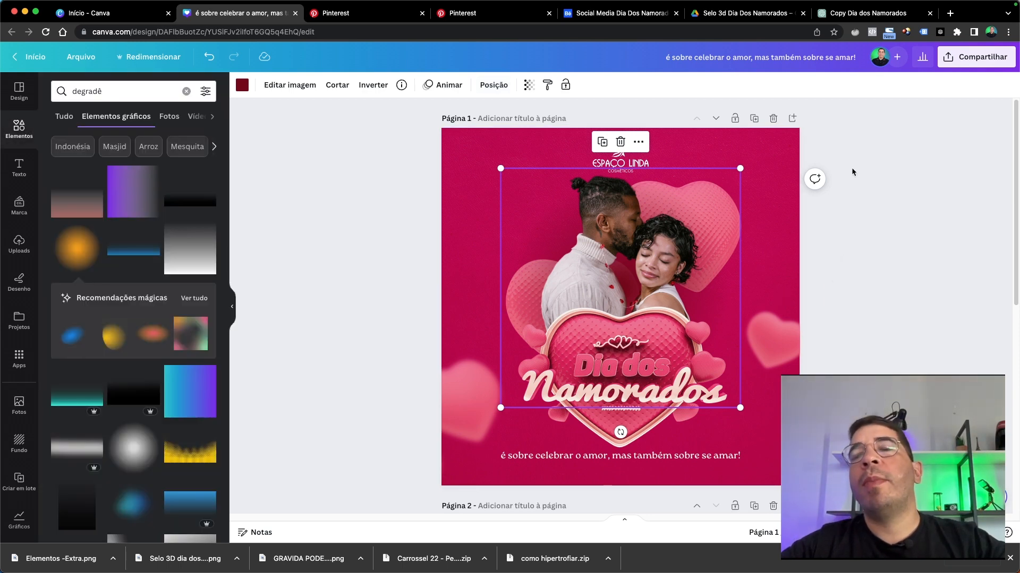
pyautogui.click(851, 167)
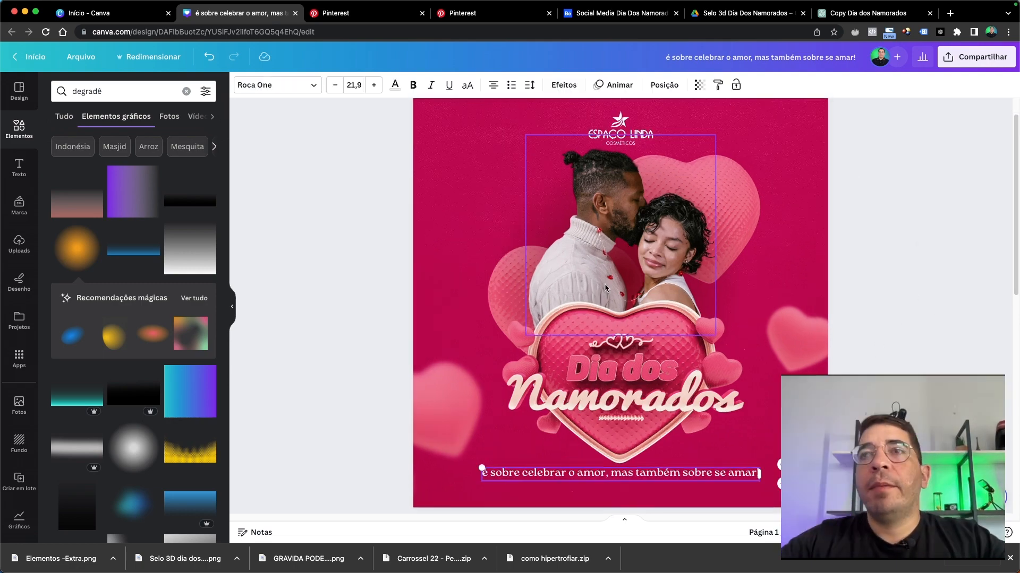
# Check the reference art on page 2 and narrow the tagline's text box on page 1 so it wraps onto two lines
pyautogui.scroll(-8, 605, 288)
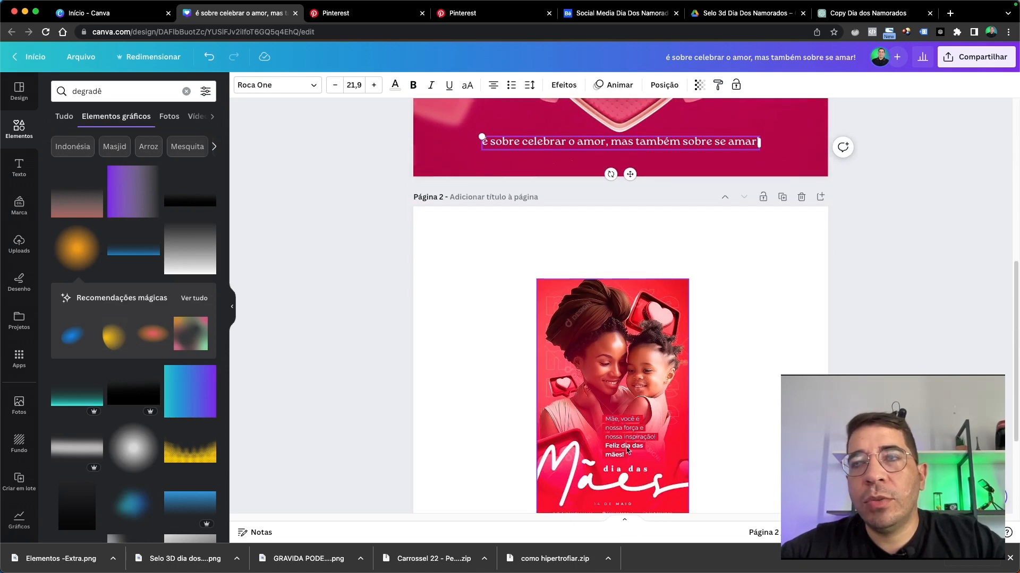
pyautogui.scroll(-2, 644, 334)
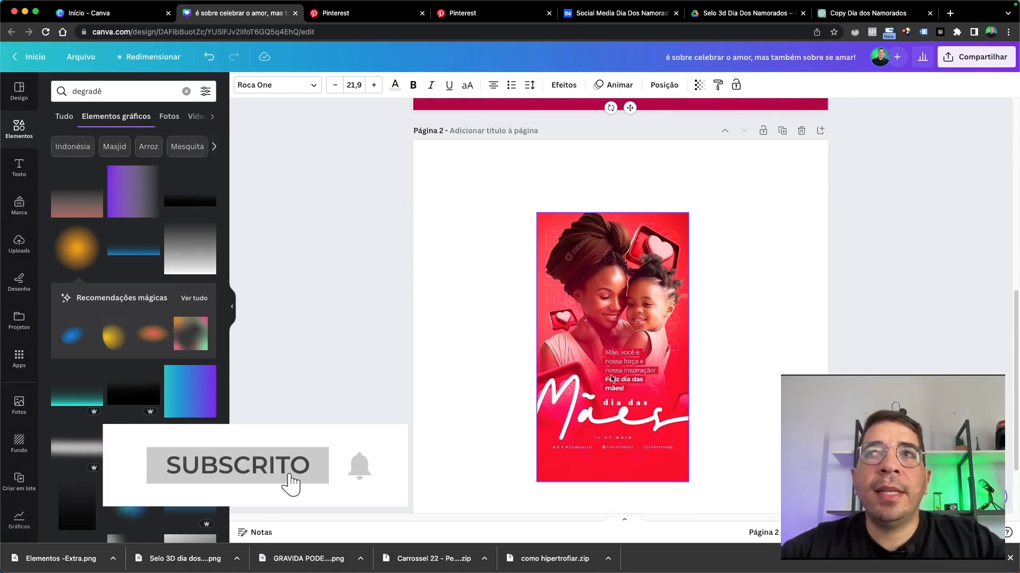
pyautogui.scroll(5, 642, 360)
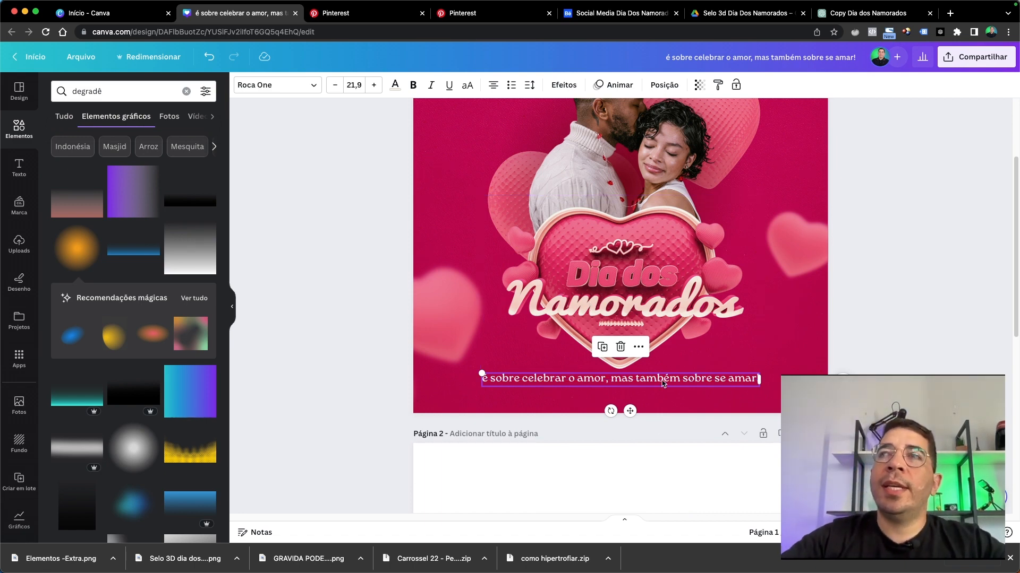
pyautogui.click(662, 380)
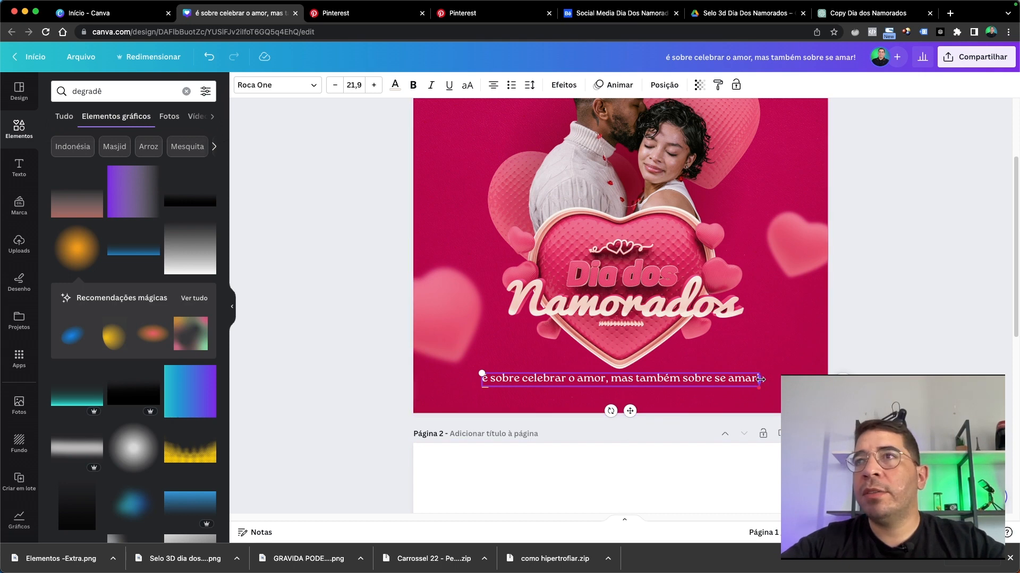
pyautogui.moveTo(760, 379); pyautogui.dragTo(714, 379)
pyautogui.click(948, 288)
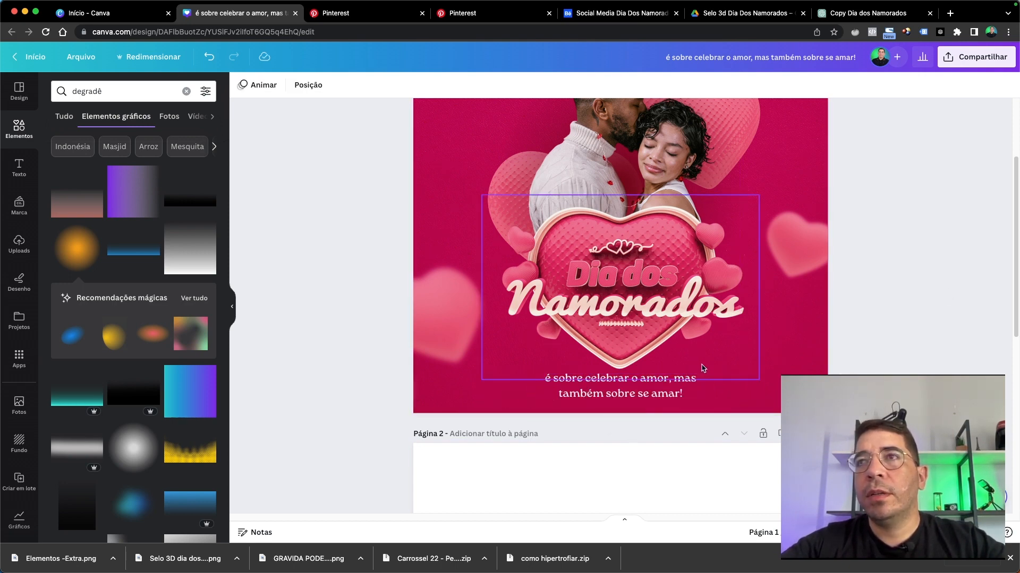
# Tighten the two-line tagline's line spacing to 0.99, leaving it without list formatting
pyautogui.click(678, 381)
pyautogui.click(511, 85)
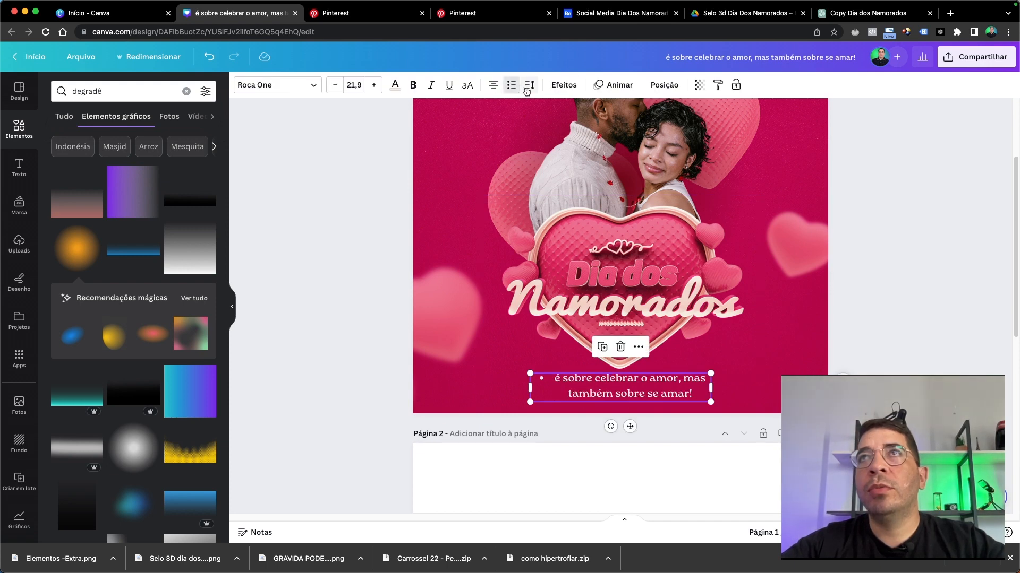
pyautogui.click(529, 85)
pyautogui.click(528, 86)
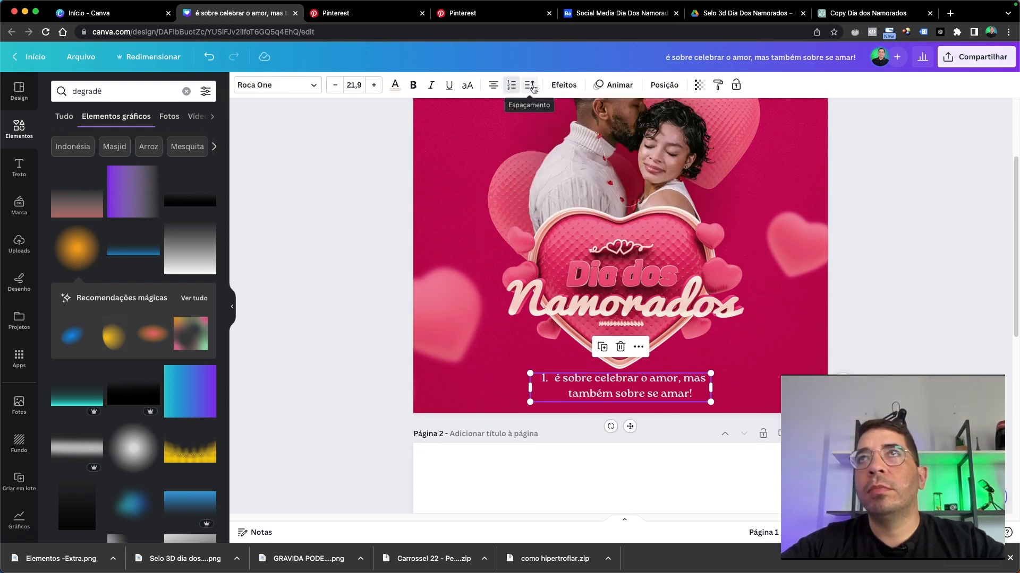
pyautogui.click(510, 85)
pyautogui.click(532, 89)
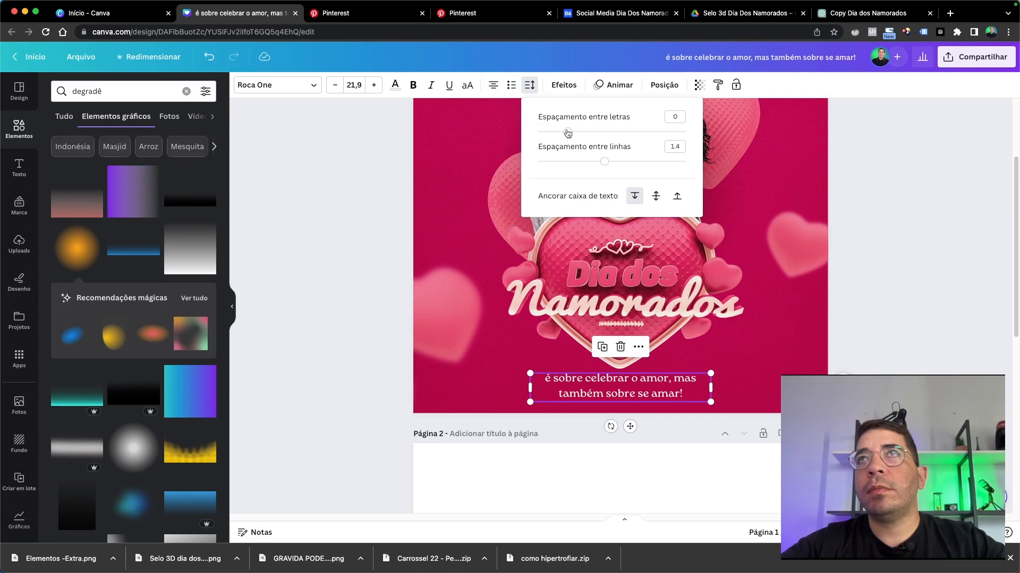
pyautogui.moveTo(606, 164); pyautogui.dragTo(574, 162)
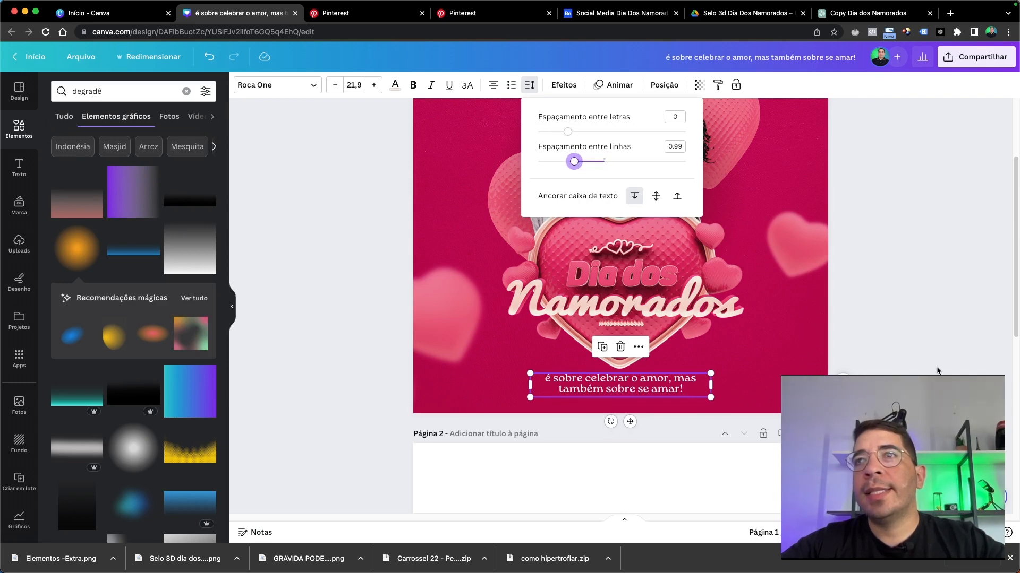
pyautogui.click(929, 357)
# Fit the post in the view, preview it full screen and return to editing
pyautogui.scroll(-5, 601, 444)
pyautogui.press('super+alt+0')
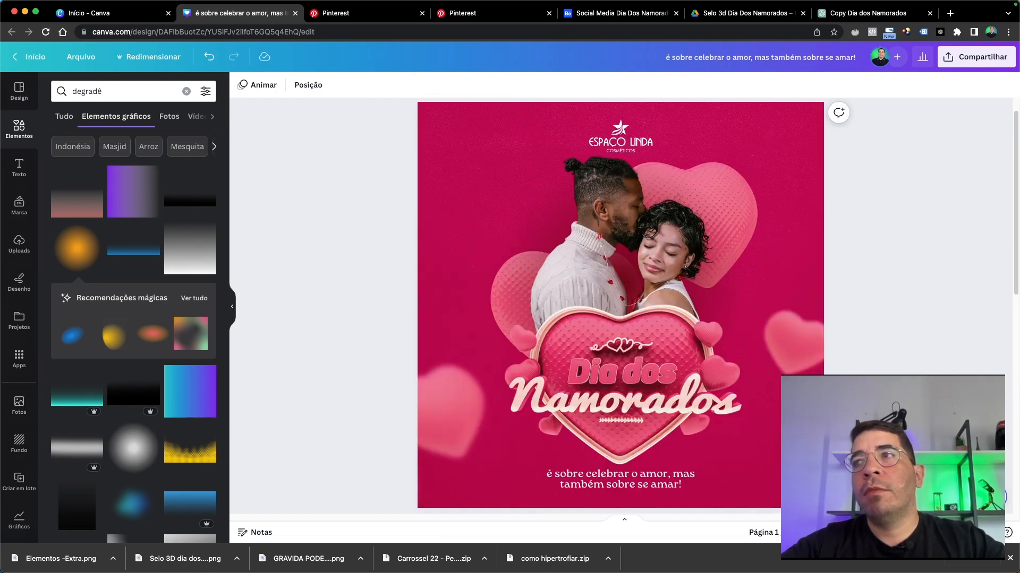
pyautogui.press('super+alt+p')
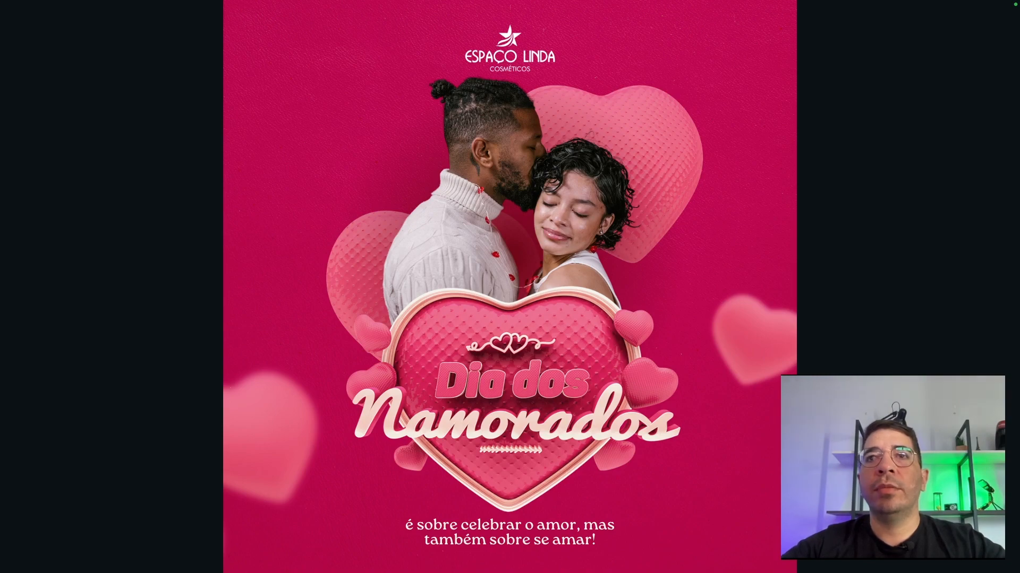
pyautogui.press('Escape')
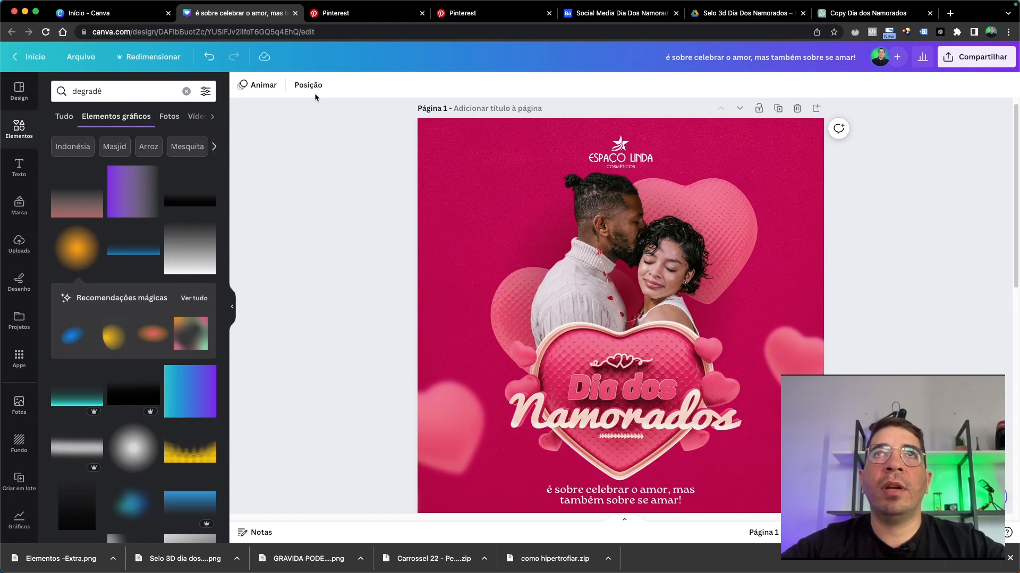
# Duplicate the dark red gradient layer and place the copy directly above the couple, beneath the Dia dos Namorados seal
pyautogui.click(312, 89)
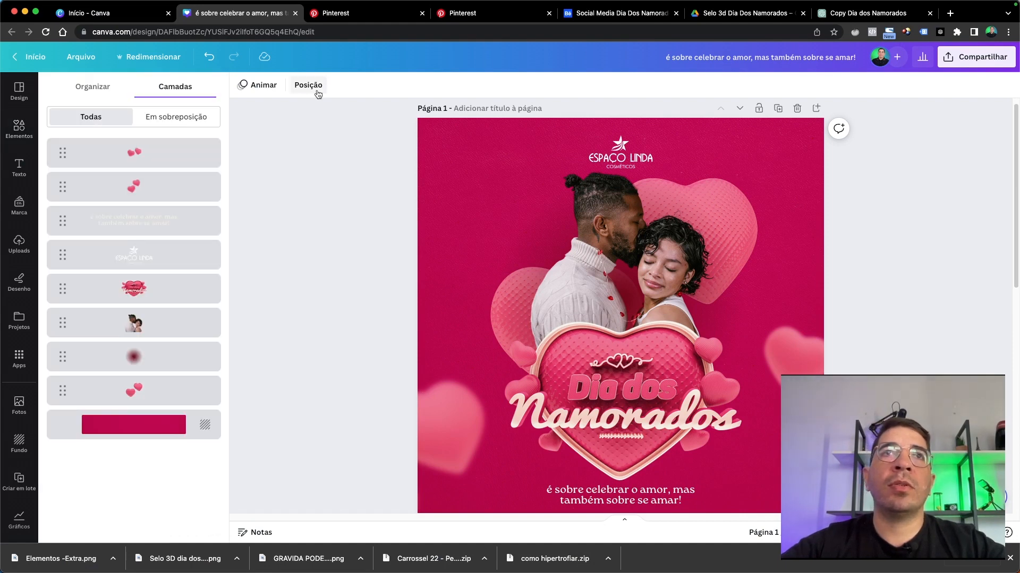
pyautogui.click(178, 358)
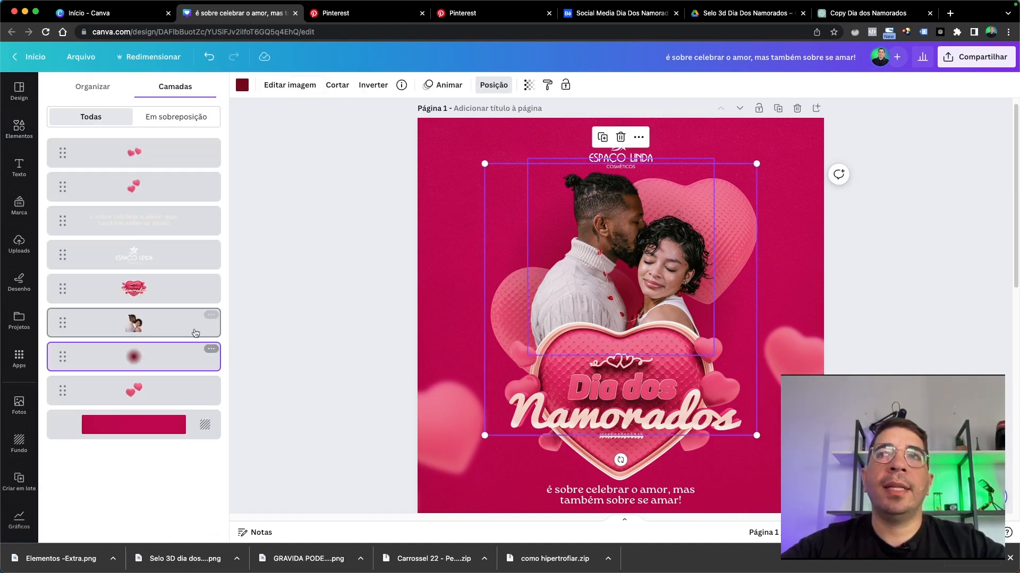
pyautogui.rightClick(188, 358)
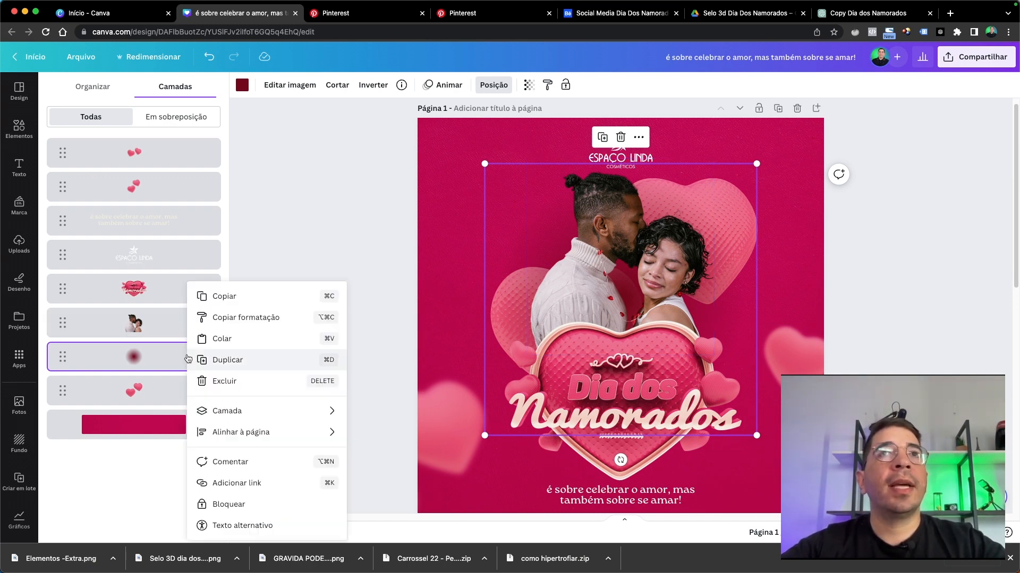
pyautogui.click(227, 360)
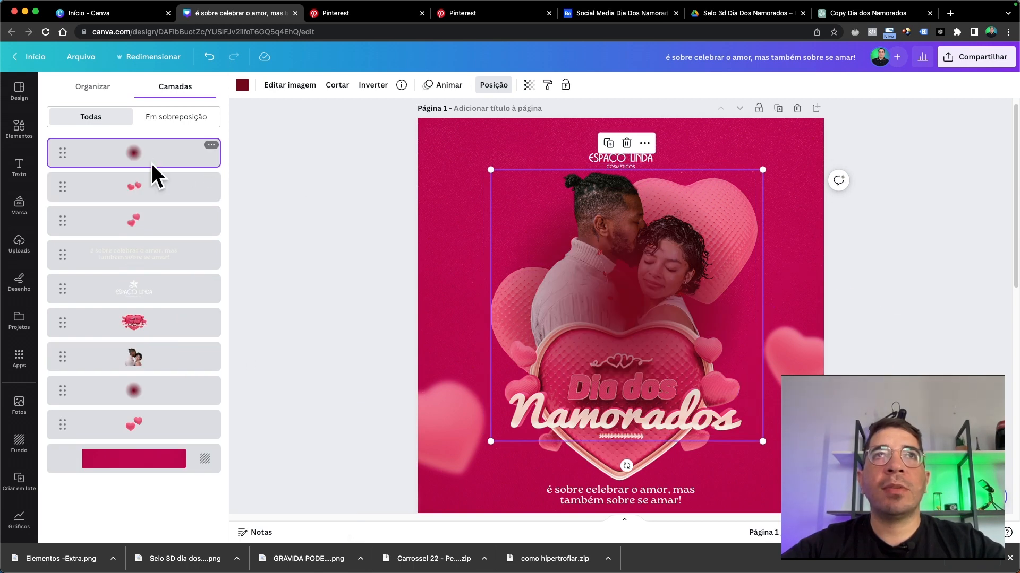
pyautogui.moveTo(159, 162); pyautogui.dragTo(155, 330)
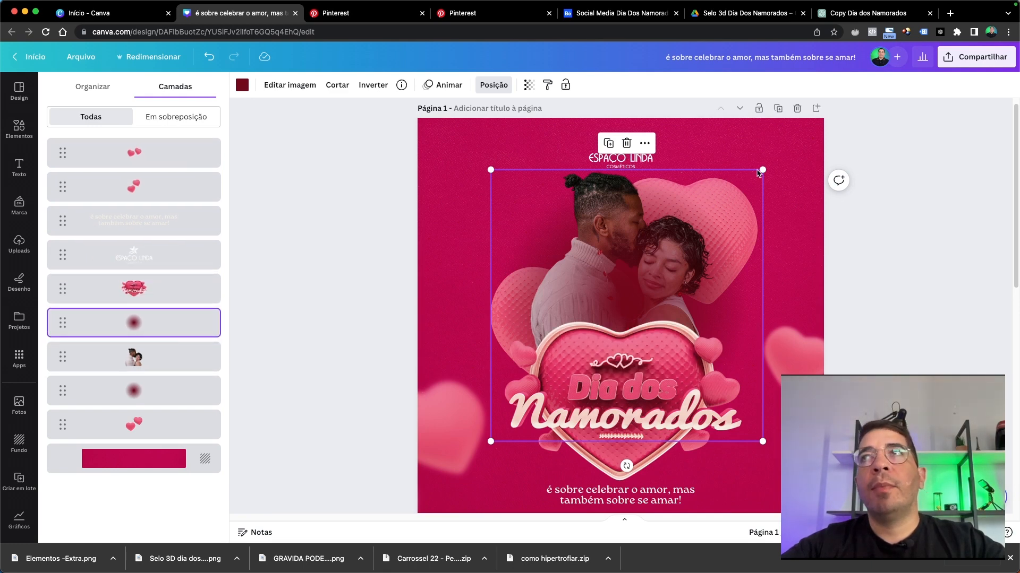
# Shrink the gradient copy and center it behind the heart seal so it shades the couple's lower edge
pyautogui.moveTo(761, 170); pyautogui.dragTo(731, 202)
pyautogui.press('super+z')
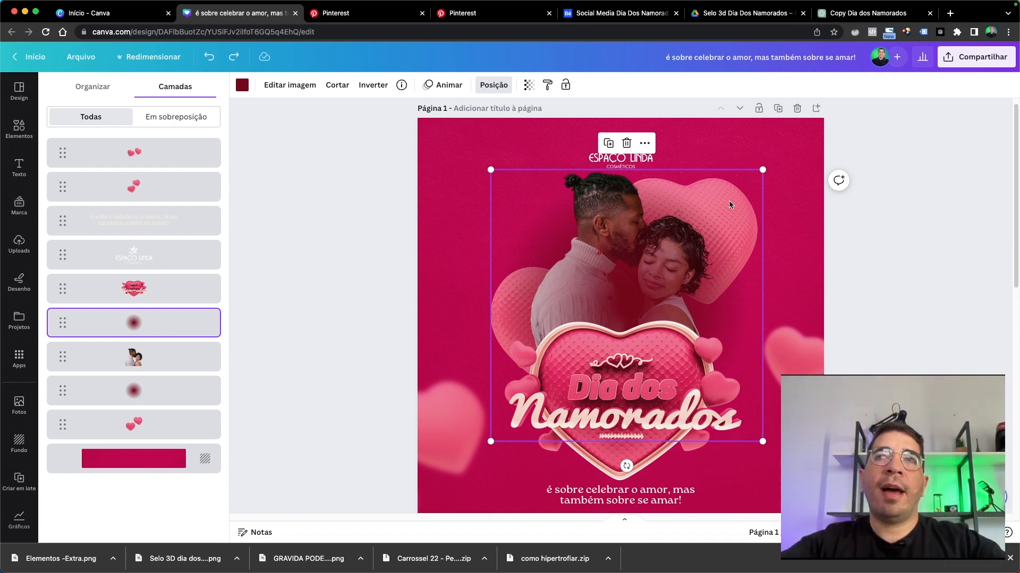
pyautogui.moveTo(759, 171); pyautogui.dragTo(670, 261)
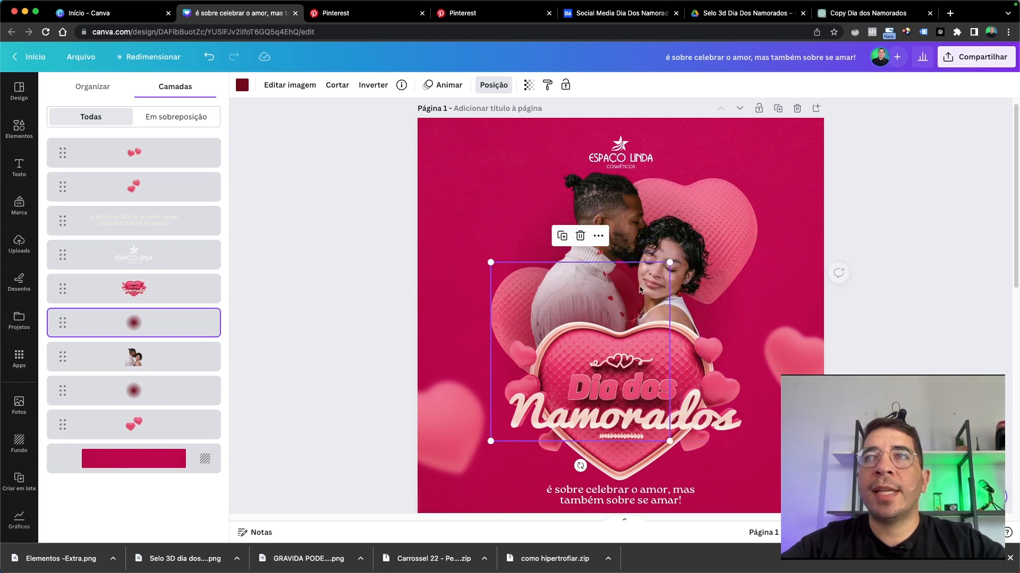
pyautogui.moveTo(607, 314); pyautogui.dragTo(642, 328)
pyautogui.rightClick(719, 271)
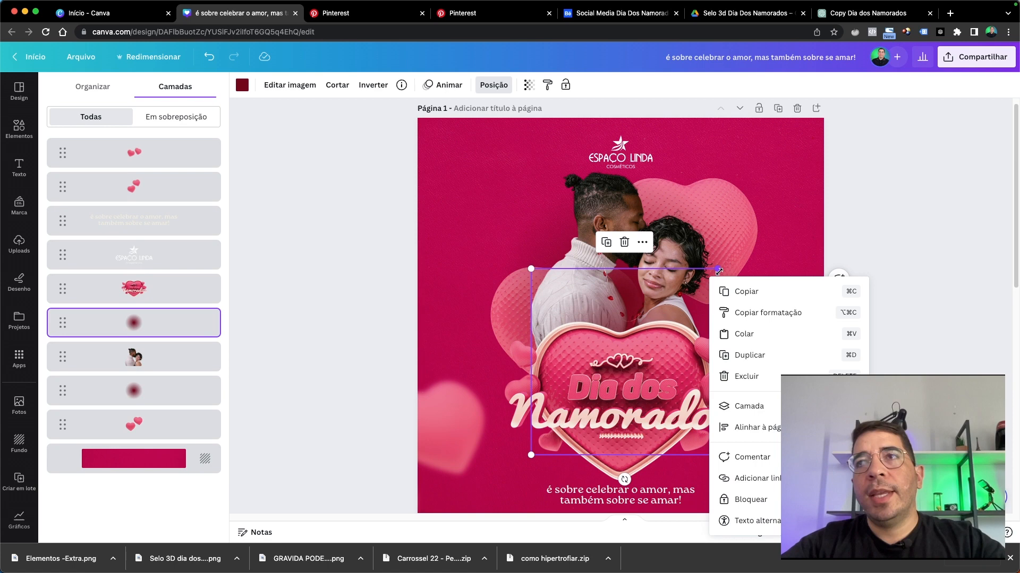
pyautogui.click(659, 283)
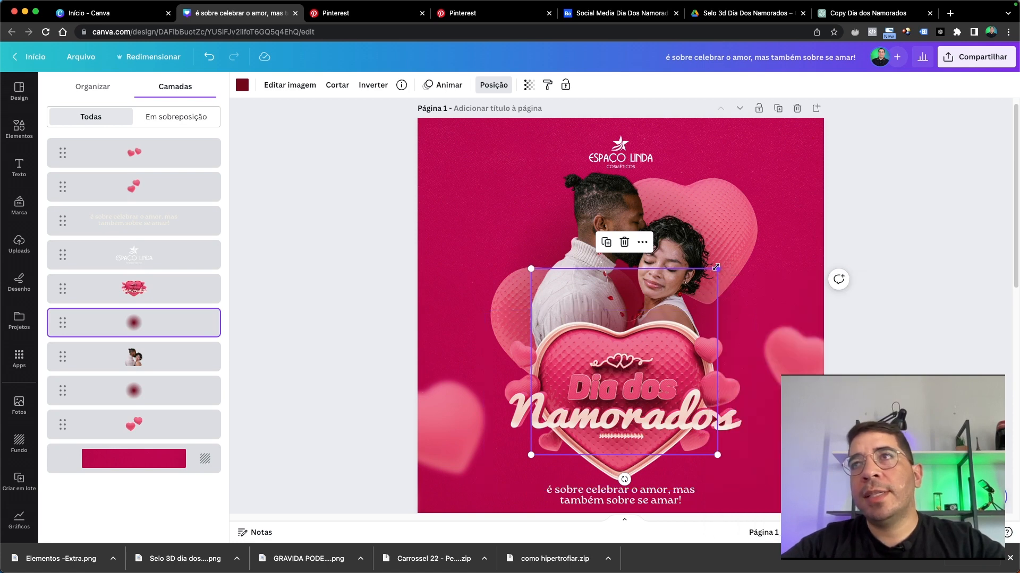
pyautogui.moveTo(716, 266); pyautogui.dragTo(734, 251)
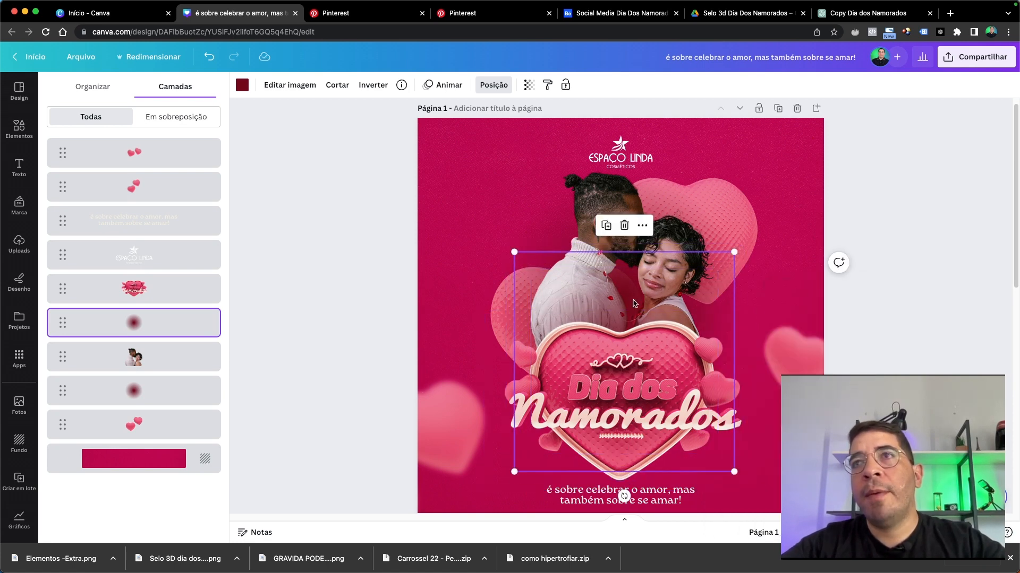
pyautogui.moveTo(633, 304); pyautogui.dragTo(634, 323)
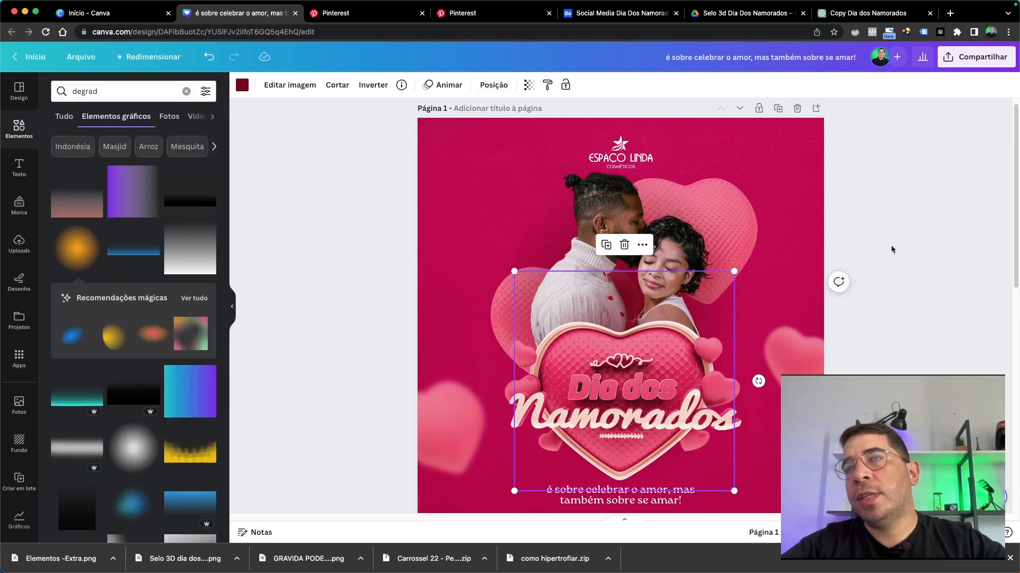
pyautogui.click(915, 245)
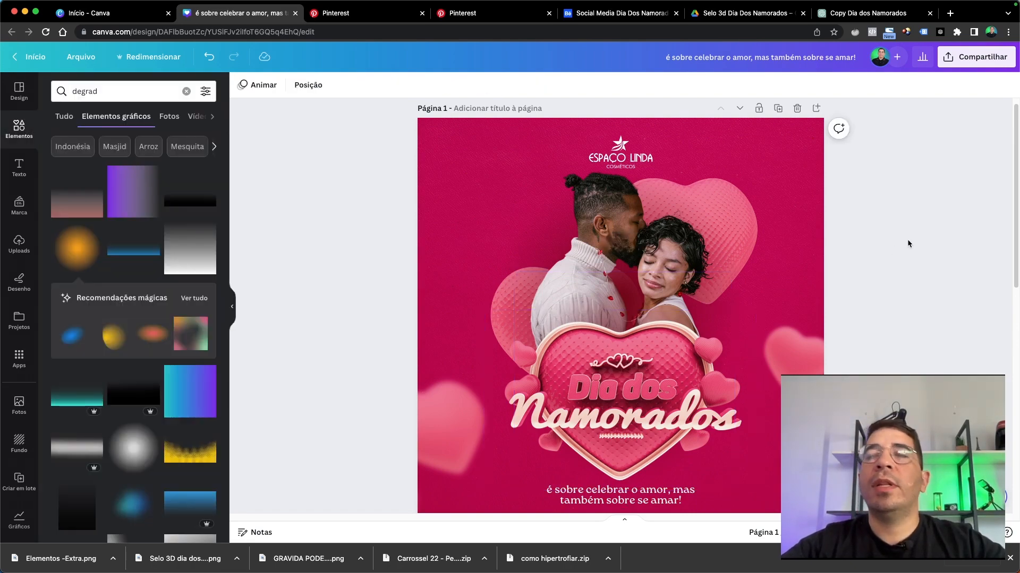
pyautogui.click(732, 195)
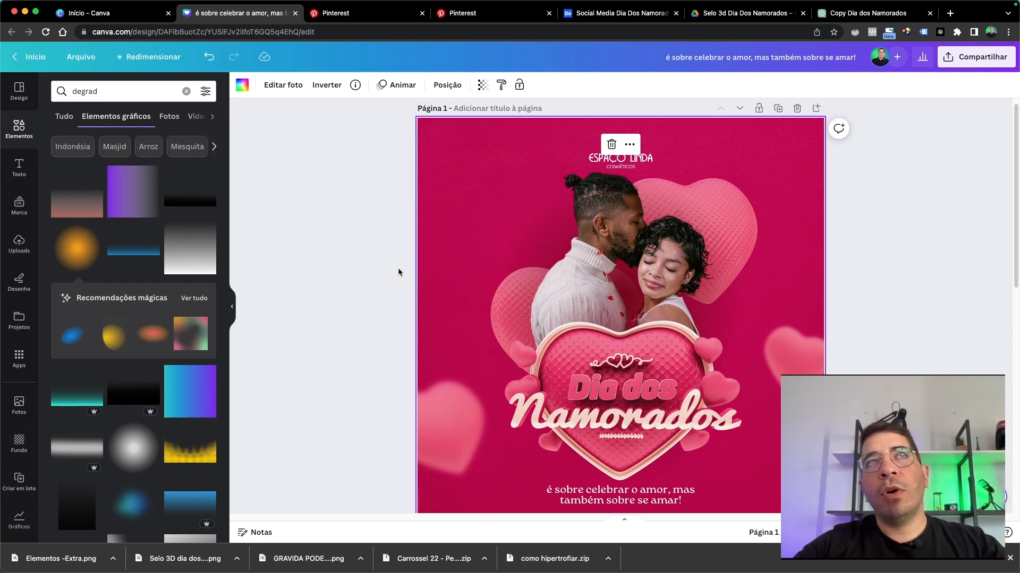
pyautogui.click(918, 186)
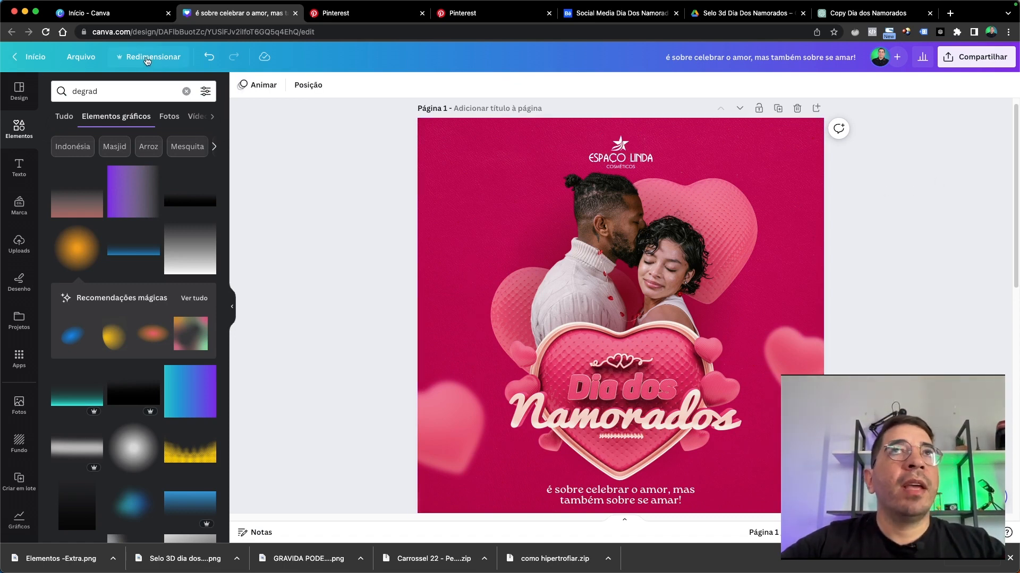
# Create a resized copy of the design at 1080 × 1920 px
pyautogui.click(148, 59)
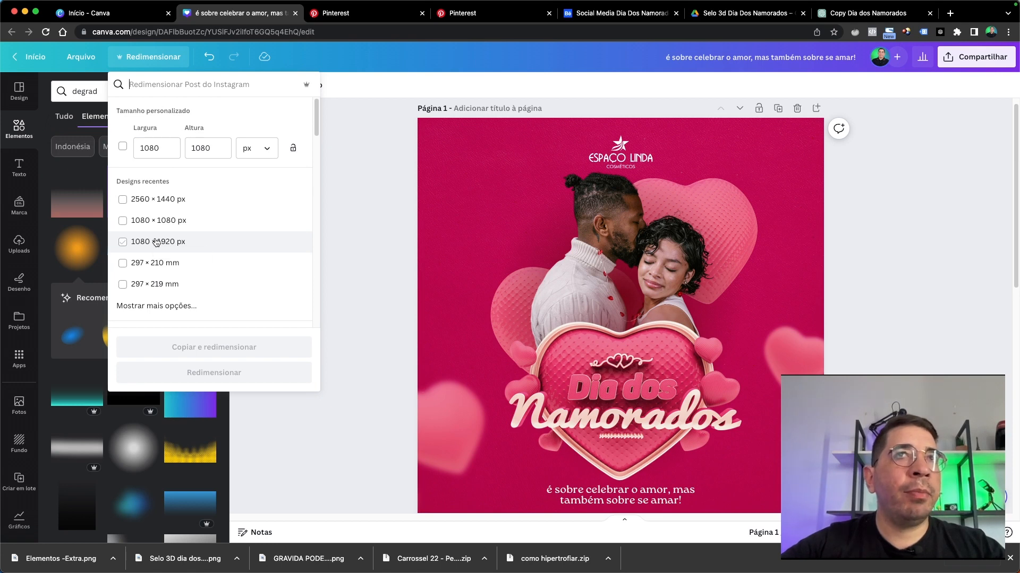
pyautogui.click(155, 242)
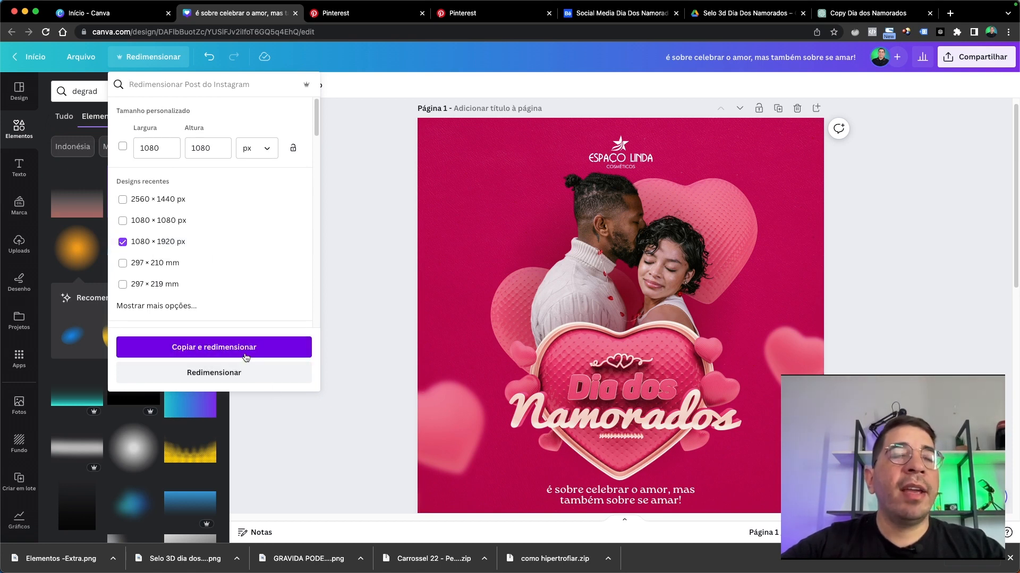
pyautogui.click(214, 347)
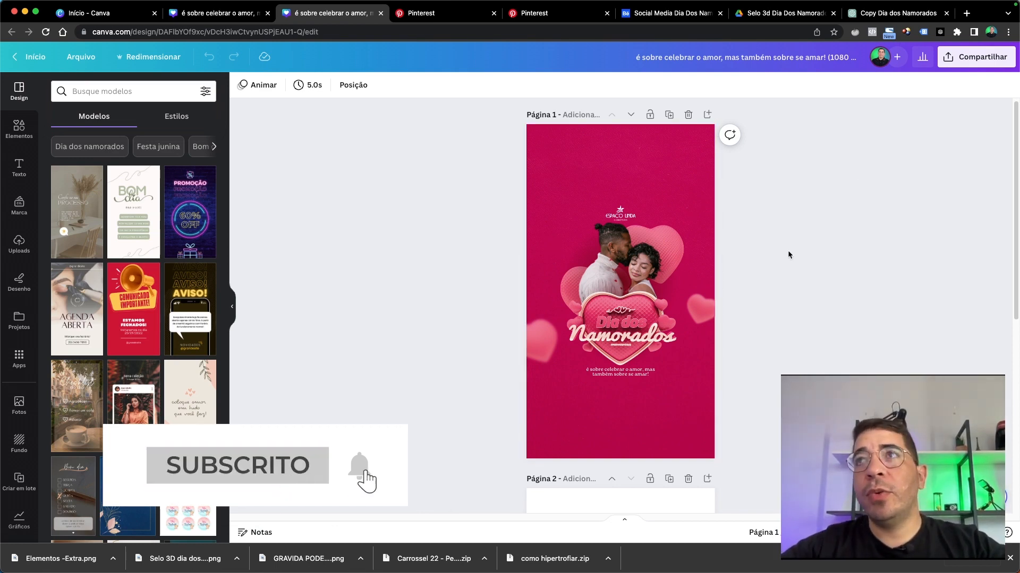
# Select all the artwork elements on page 1 together and enlarge them to fill more of the vertical format
pyautogui.scroll(4, 704, 196)
pyautogui.scroll(-4, 632, 174)
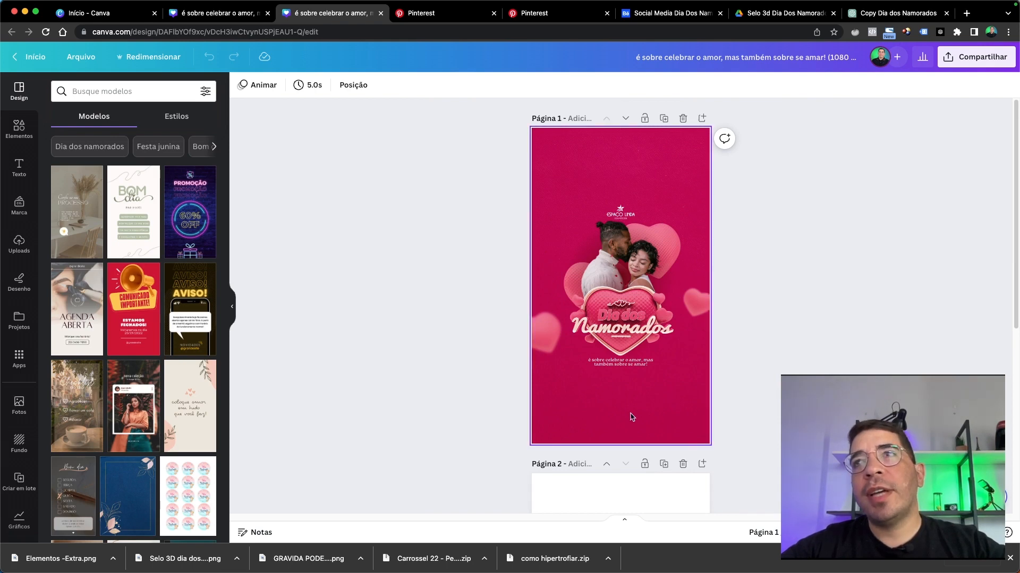
pyautogui.moveTo(644, 411); pyautogui.dragTo(604, 201)
pyautogui.moveTo(684, 204); pyautogui.dragTo(721, 176)
pyautogui.click(805, 168)
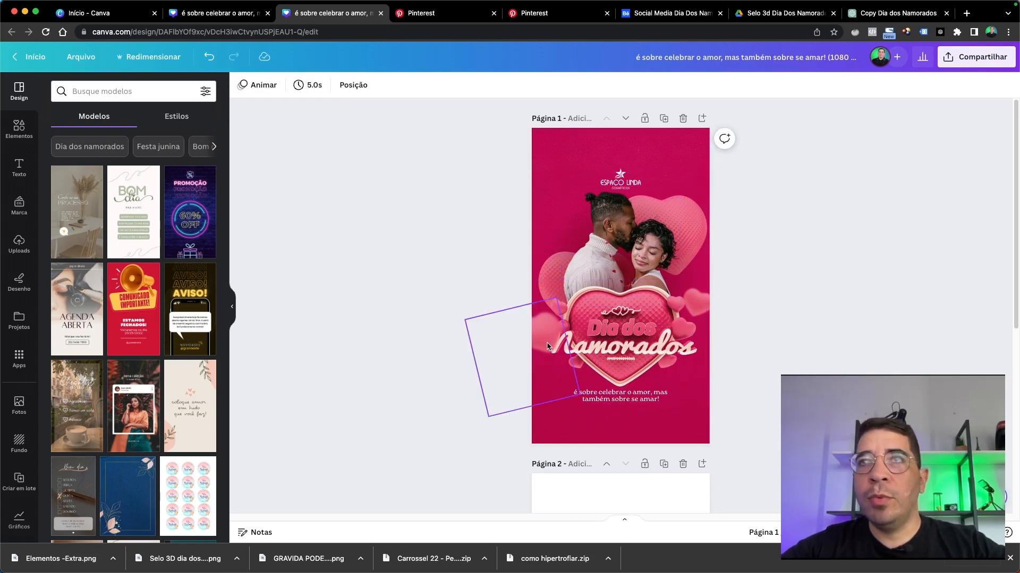
# Reposition the two blurred hearts, one in the artwork's lower-left corner and the other in its upper-right corner
pyautogui.moveTo(550, 343); pyautogui.dragTo(541, 439)
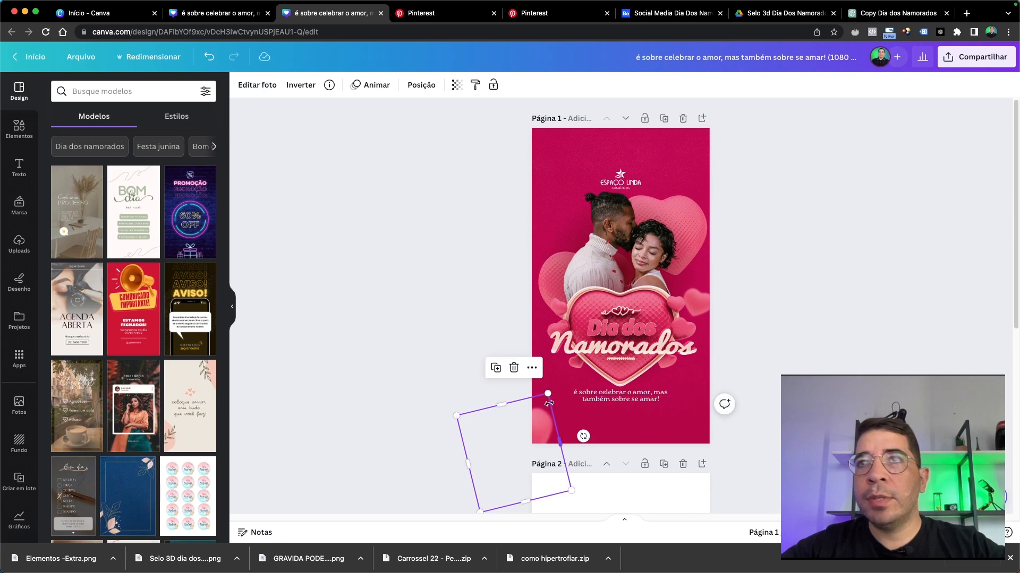
pyautogui.moveTo(548, 395); pyautogui.dragTo(542, 442)
pyautogui.moveTo(707, 306); pyautogui.dragTo(702, 154)
pyautogui.click(955, 272)
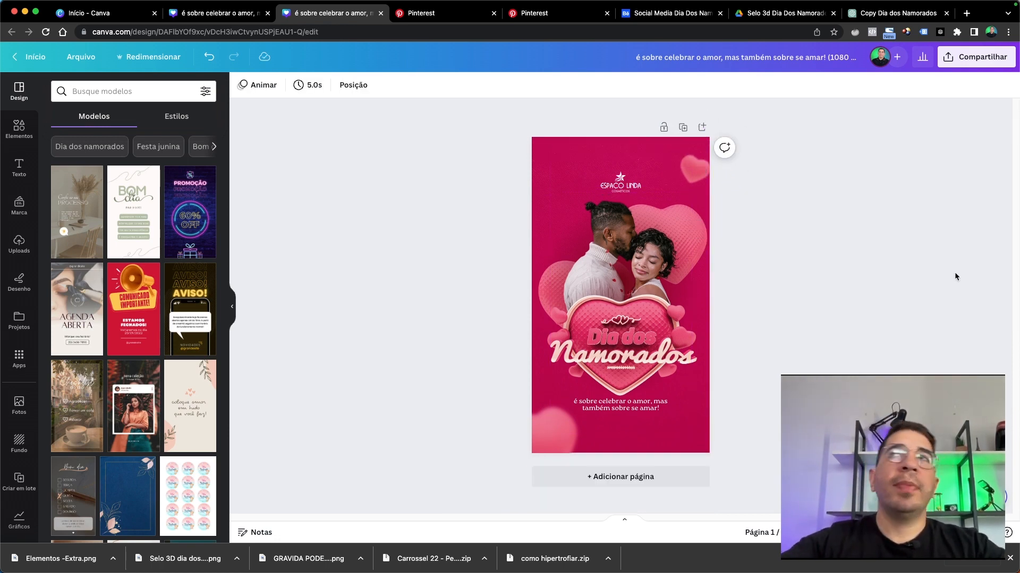
# Download the vertical design as a PNG at 1080 × 1920 px
pyautogui.click(977, 57)
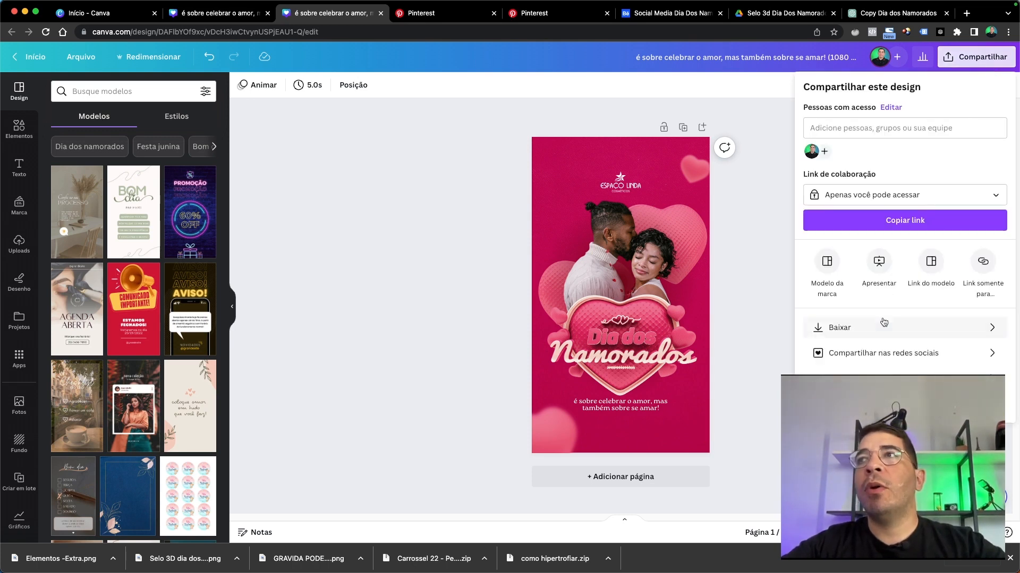
pyautogui.click(904, 328)
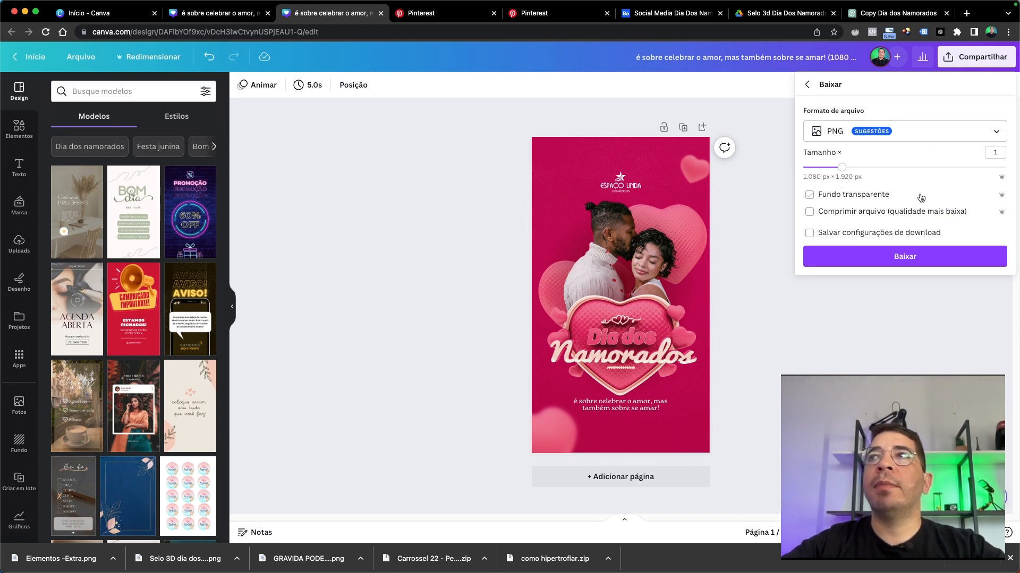
pyautogui.click(903, 257)
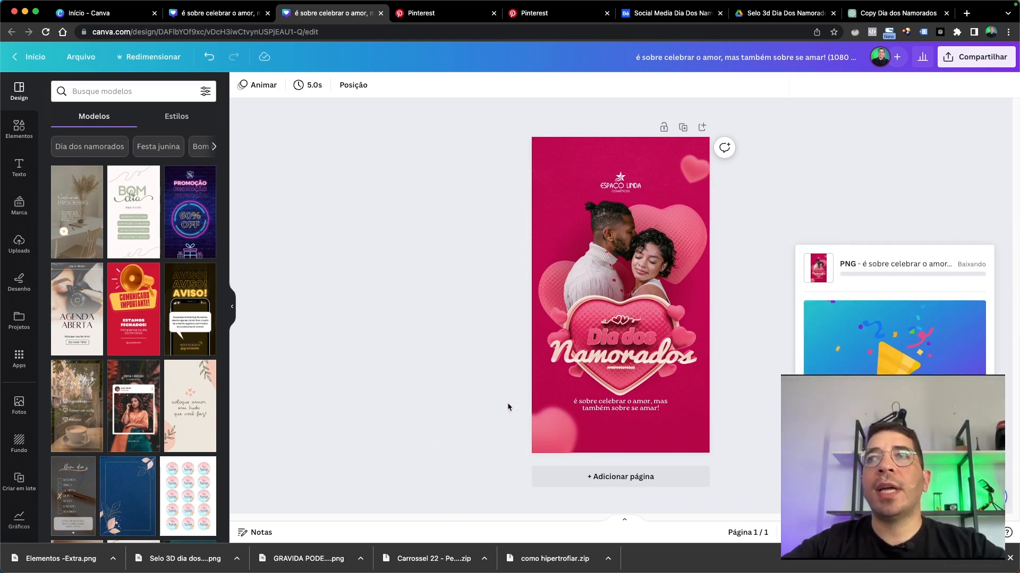